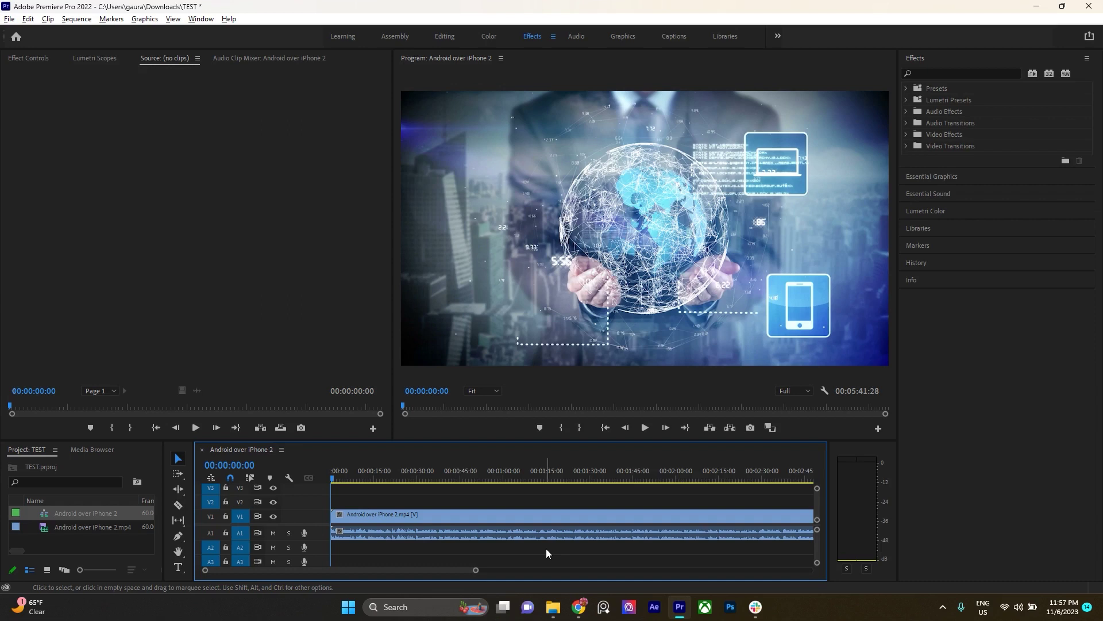
# Glance at the Google Docs correction notes, then return to the Premiere sequence
pyautogui.click(578, 606)
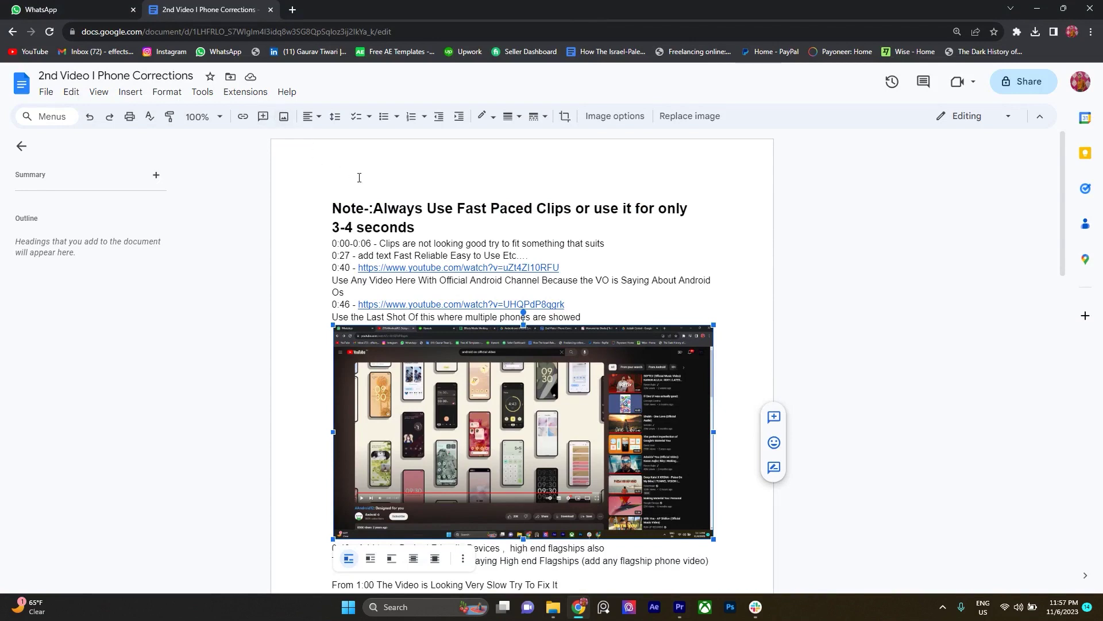
pyautogui.click(680, 607)
pyautogui.scroll(-1, 391, 481)
pyautogui.scroll(-1, 391, 480)
pyautogui.scroll(-1, 392, 493)
pyautogui.scroll(1, 391, 495)
pyautogui.scroll(1, 390, 495)
pyautogui.scroll(1, 383, 499)
pyautogui.scroll(1, 385, 500)
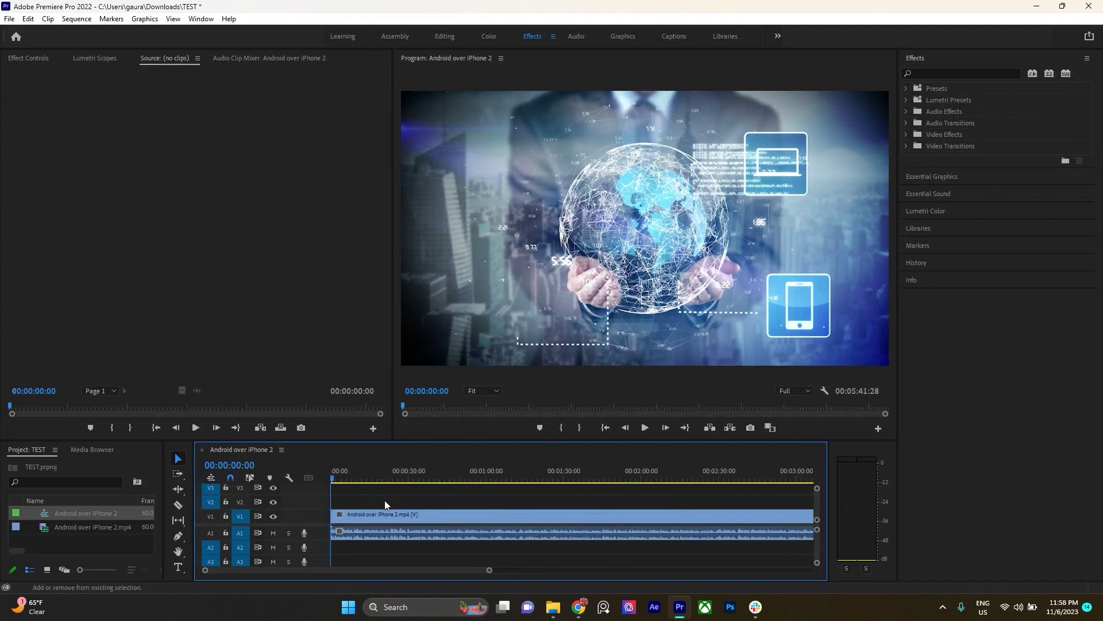
# Play the sequence from the start and scrub through frames around 8, 7 and 2 seconds
pyautogui.press('space')
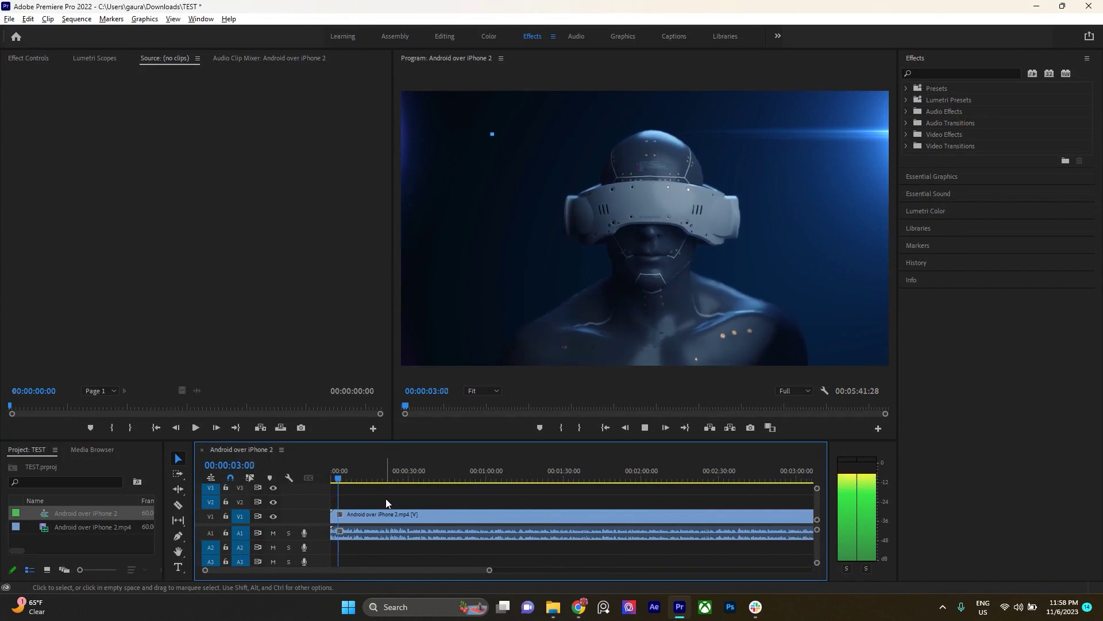
pyautogui.scroll(2, 383, 499)
pyautogui.scroll(3, 383, 501)
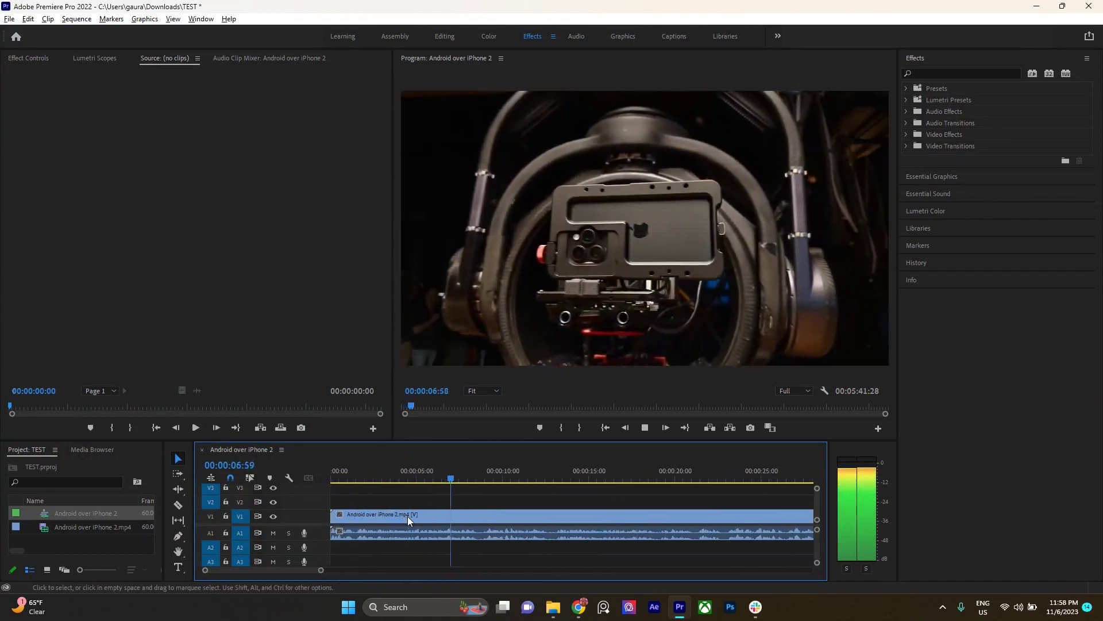
pyautogui.scroll(1, 495, 519)
pyautogui.click(535, 484)
pyautogui.moveTo(535, 485); pyautogui.dragTo(477, 486)
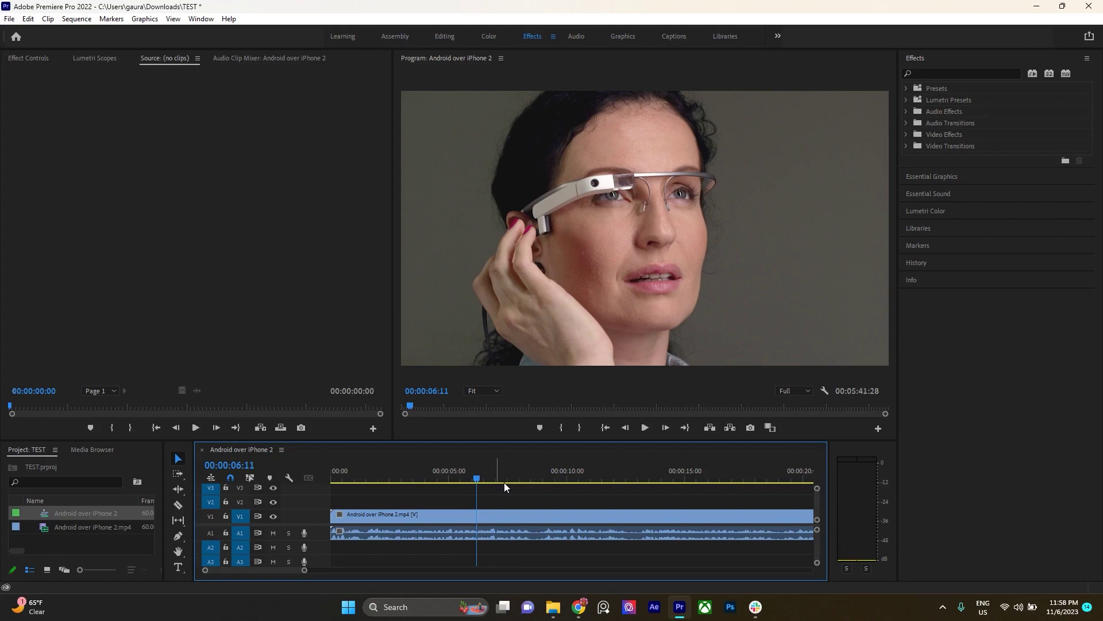
pyautogui.moveTo(477, 486)
pyautogui.mouseDown()
pyautogui.moveTo(286, 501)
pyautogui.moveTo(354, 505)
pyautogui.mouseUp()
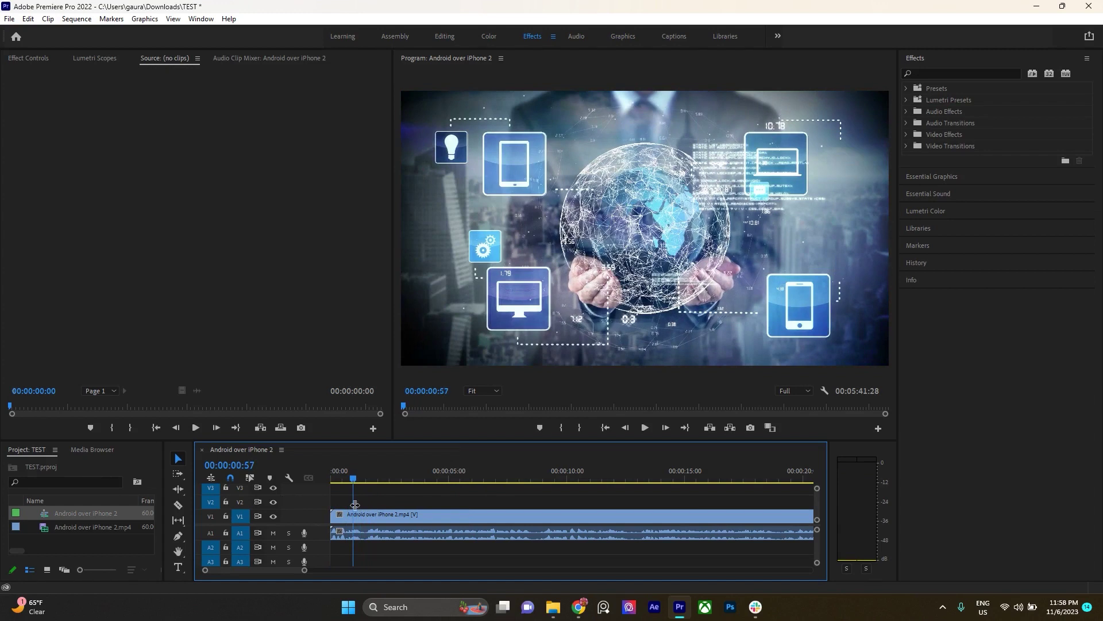
pyautogui.moveTo(355, 505); pyautogui.dragTo(387, 508)
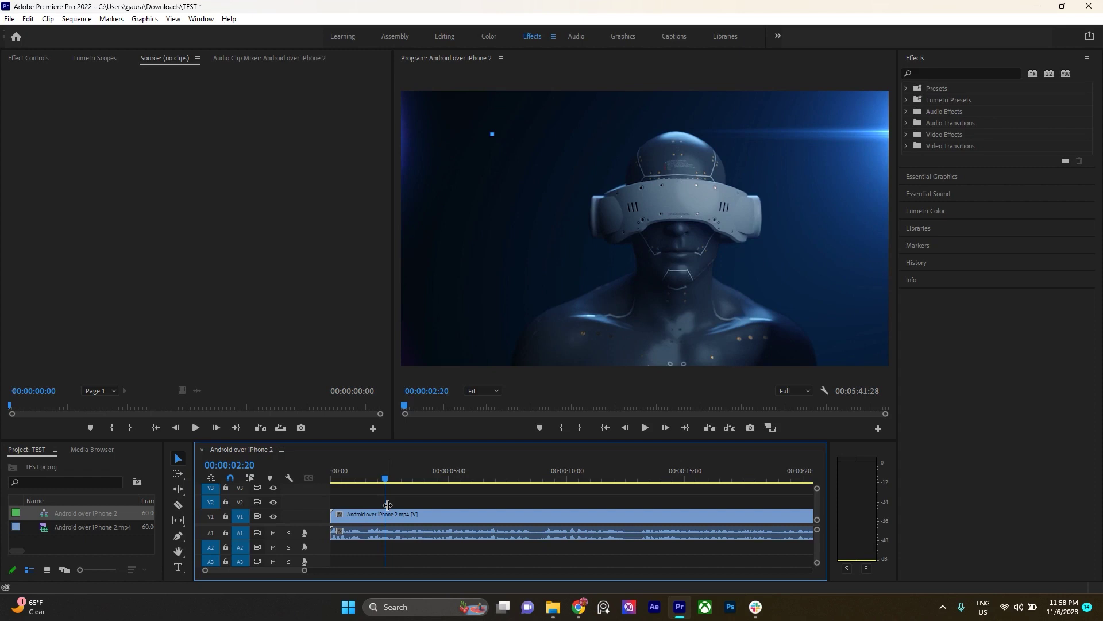
# Check the correction notes again, then jump the playhead ahead to about 11 seconds
pyautogui.click(577, 611)
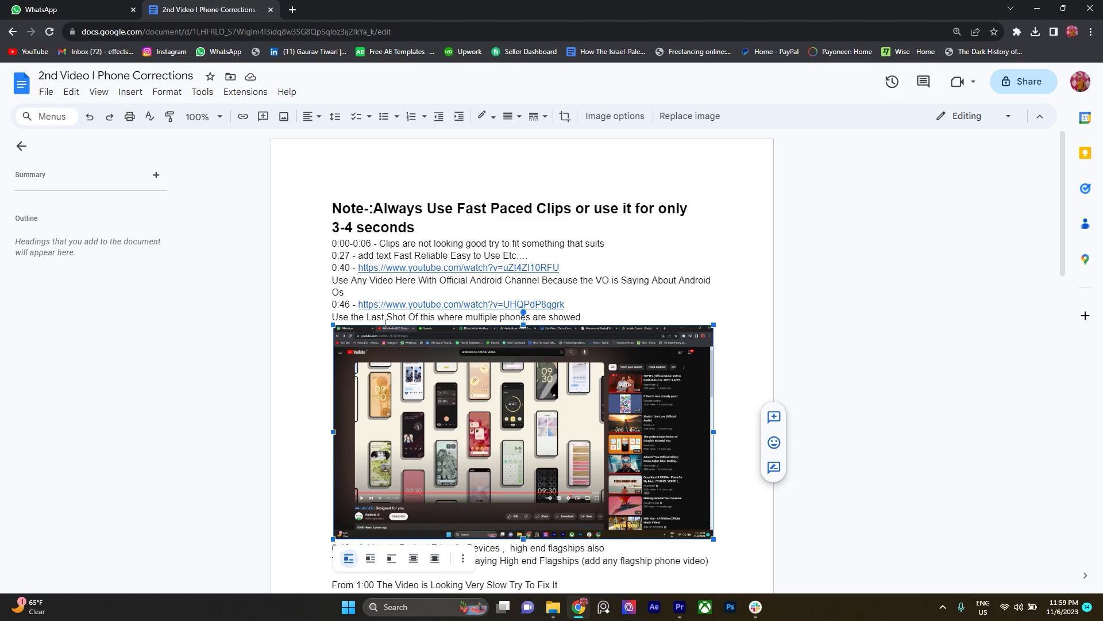
pyautogui.click(680, 607)
pyautogui.moveTo(385, 479); pyautogui.dragTo(757, 493)
# Zoom the timeline out and scrub to about 30–33 seconds, then bring up the Google Docs notes
pyautogui.press('-')
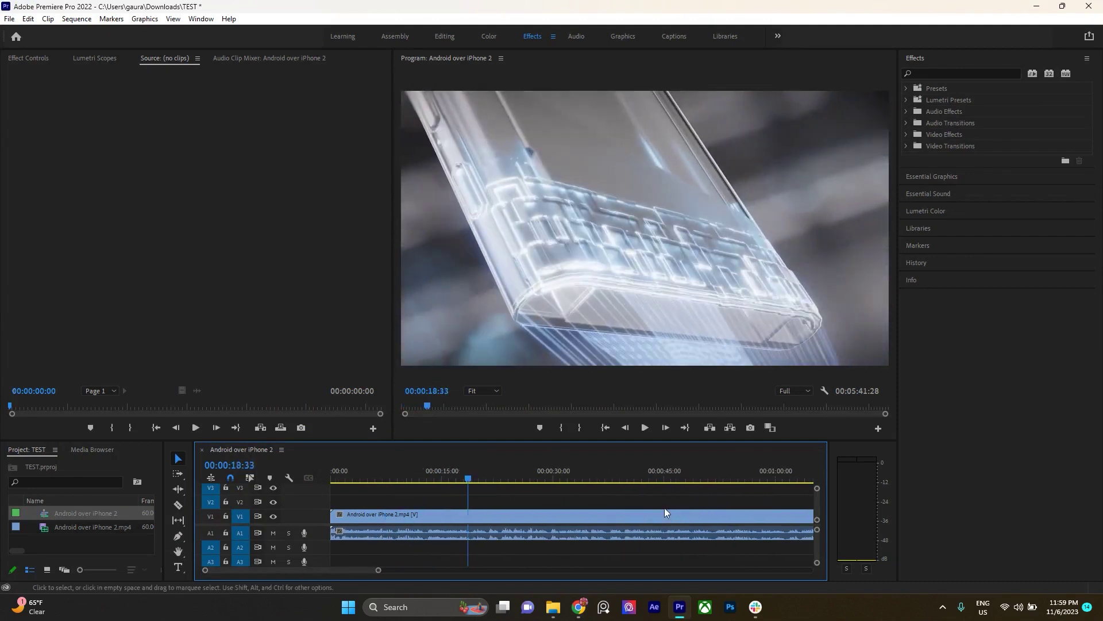
pyautogui.moveTo(477, 479); pyautogui.dragTo(557, 478)
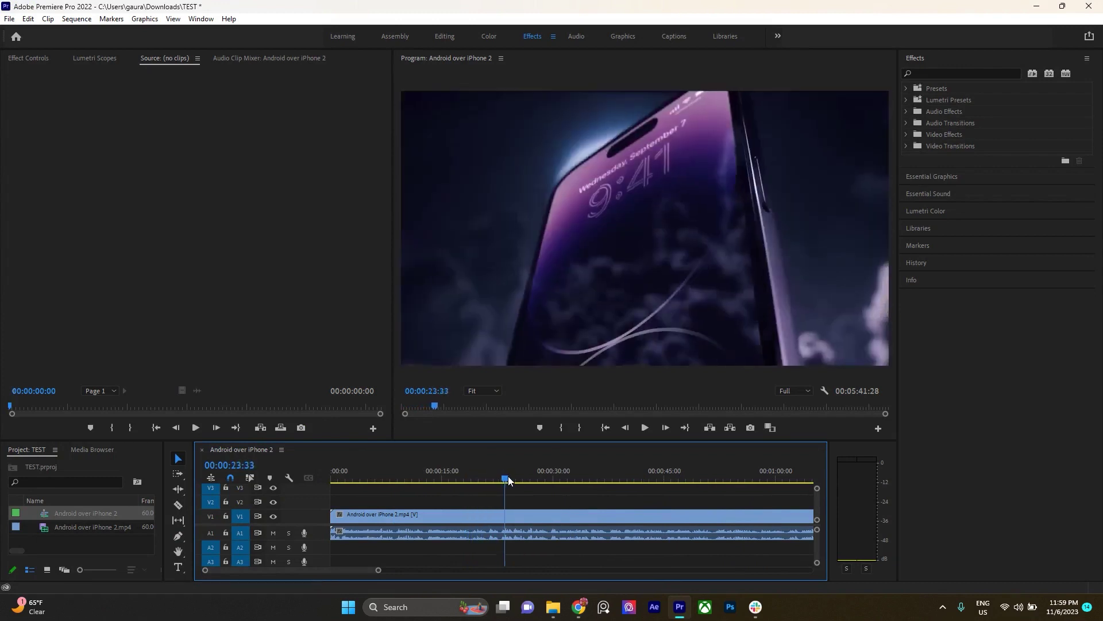
pyautogui.moveTo(557, 478)
pyautogui.mouseDown()
pyautogui.moveTo(653, 477)
pyautogui.moveTo(635, 477)
pyautogui.mouseUp()
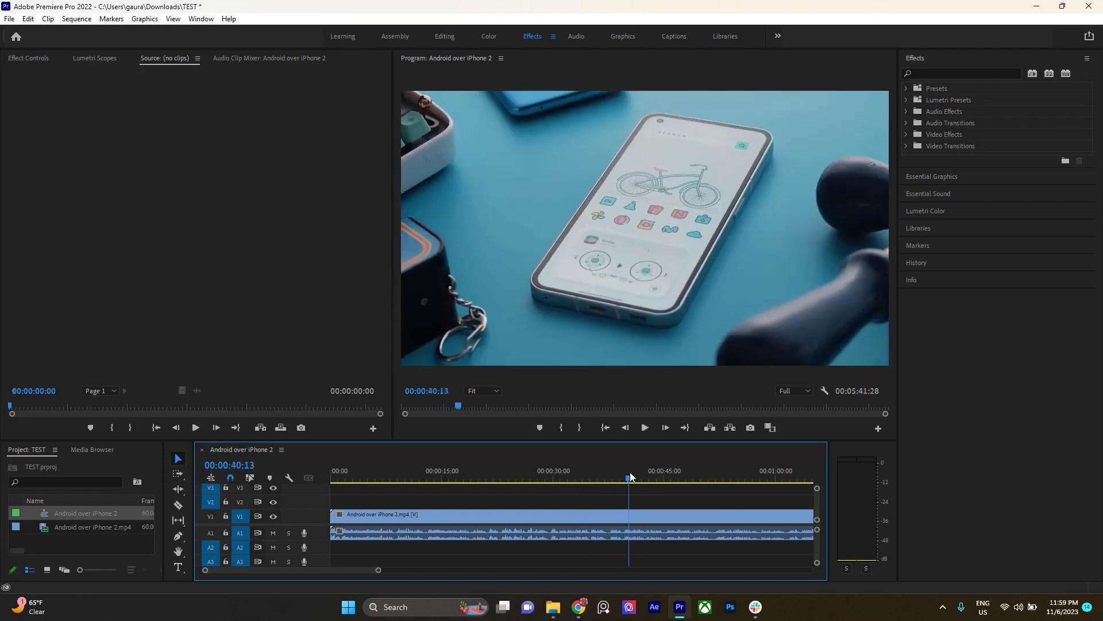
pyautogui.hotkey('alt', 'Tab')
pyautogui.click(650, 242)
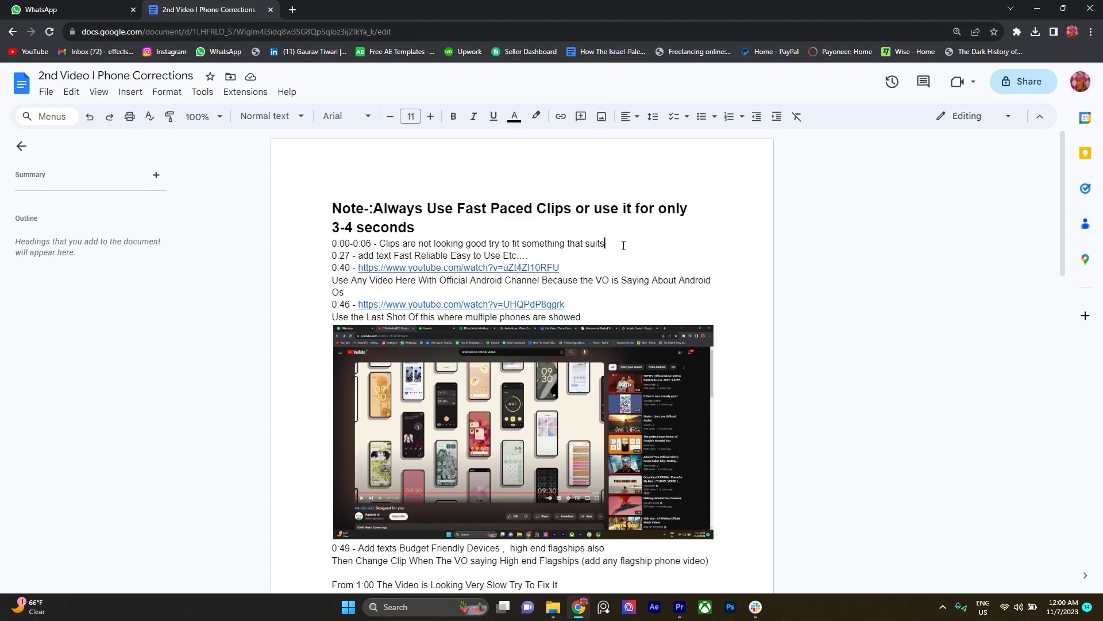
# Highlight and reread the 0:00-0:06 opening-clips note, then return to Premiere Pro
pyautogui.moveTo(607, 244); pyautogui.dragTo(331, 246)
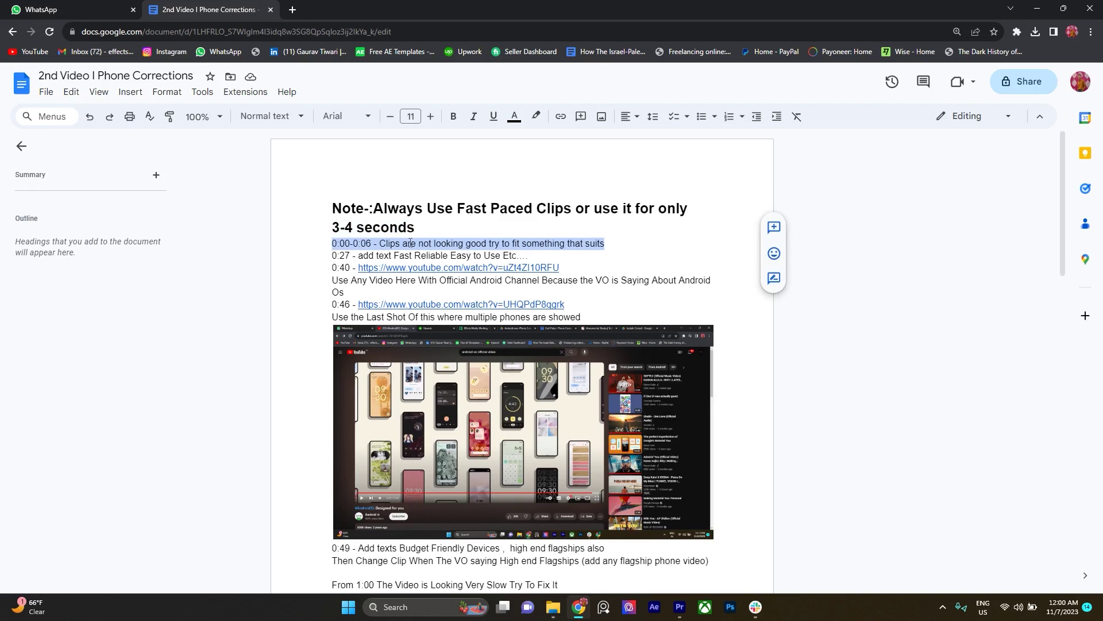
pyautogui.click(355, 244)
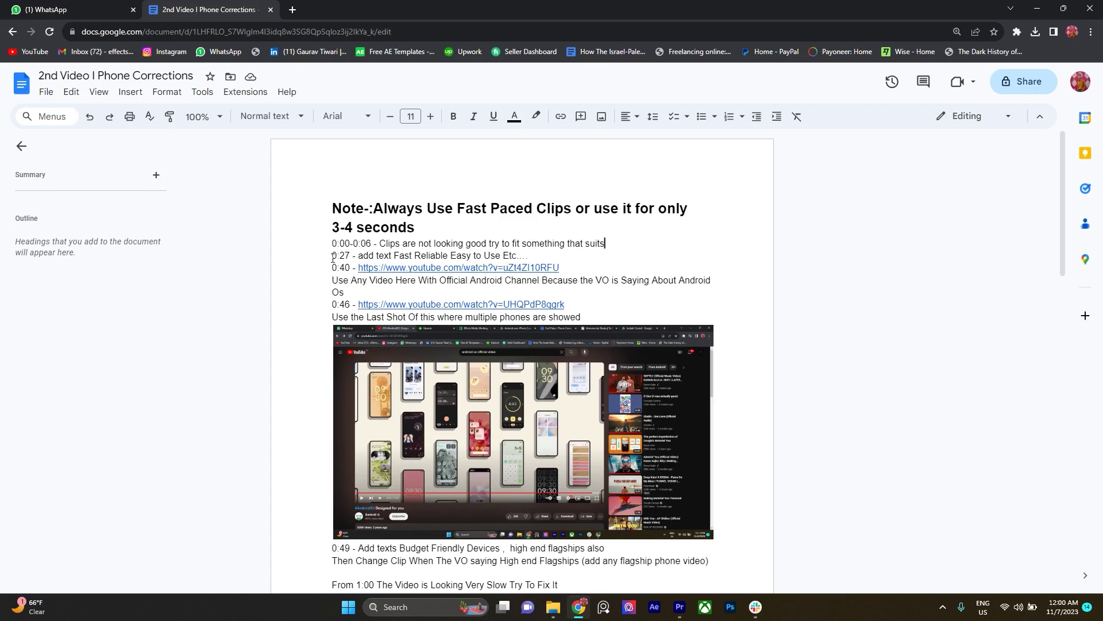
pyautogui.hotkey('alt', 'Tab')
# Play the sequence from the start, zooming the timeline in and out, then stop
pyautogui.click(454, 475)
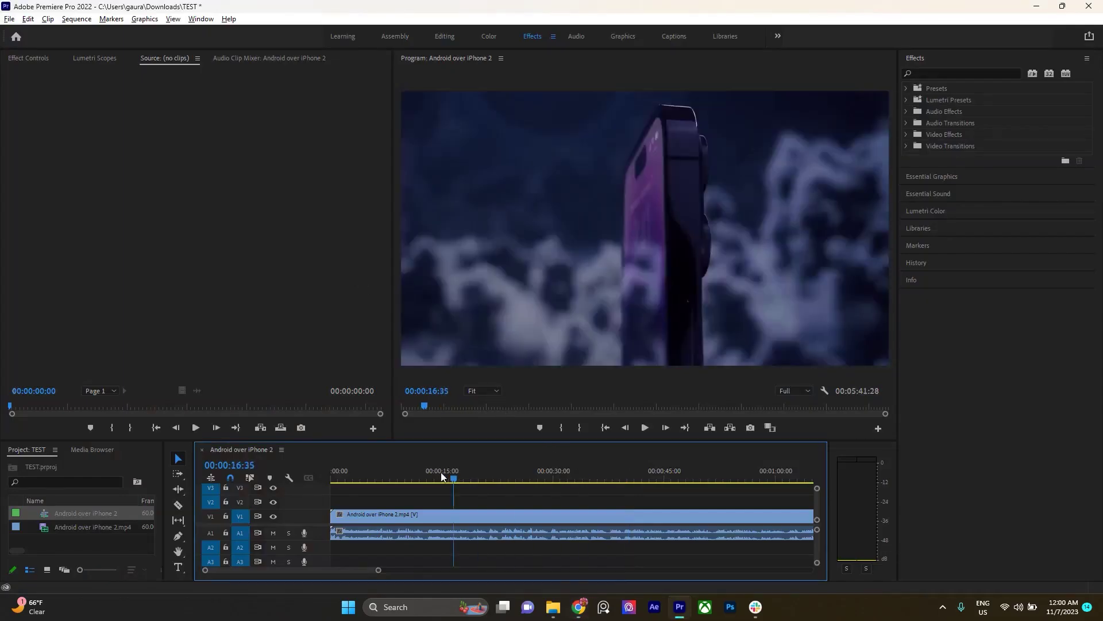
pyautogui.moveTo(441, 475); pyautogui.dragTo(322, 467)
pyautogui.press('space')
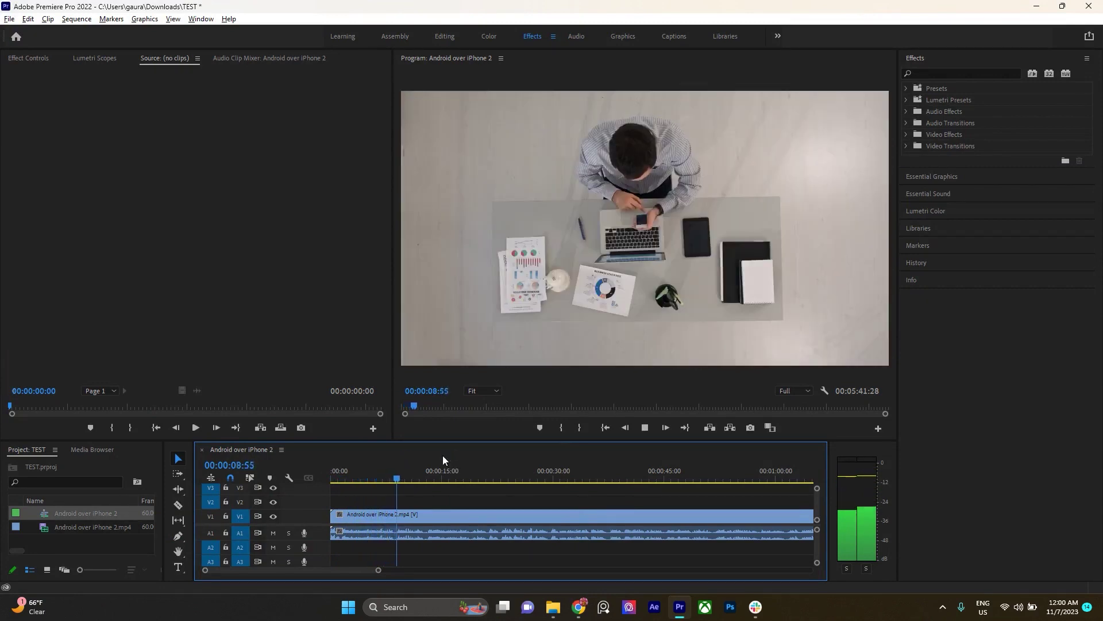
pyautogui.press('=')
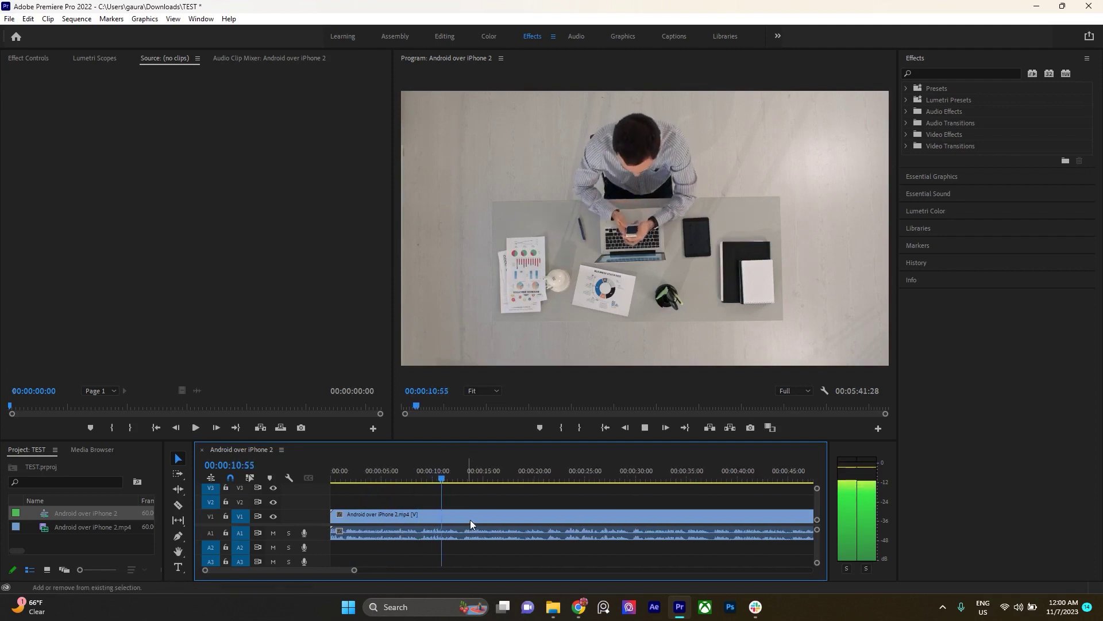
pyautogui.press('=')
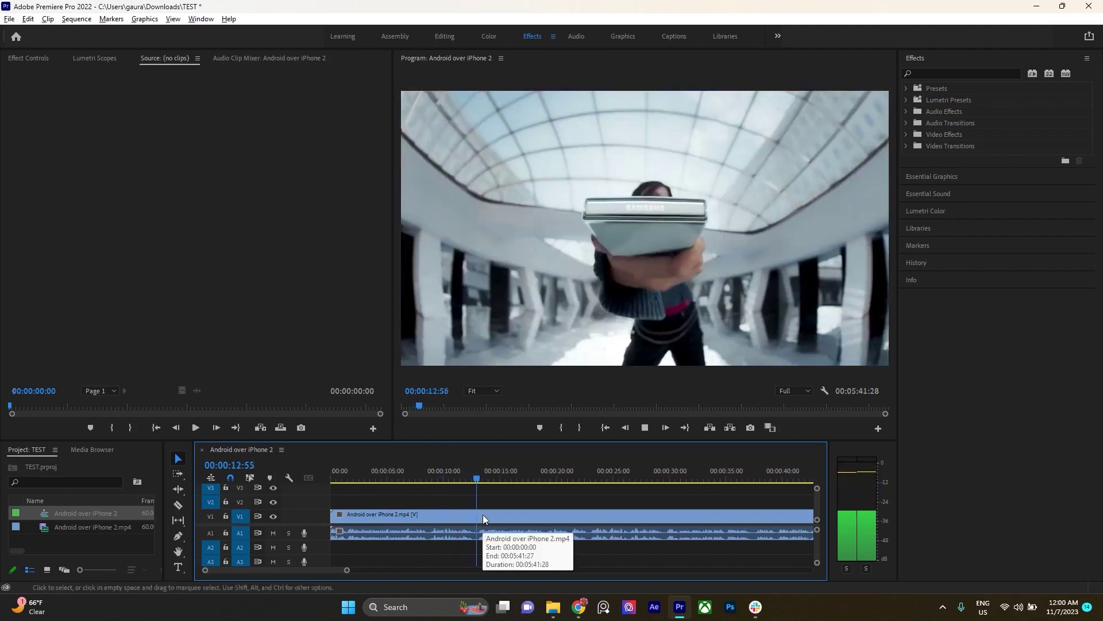
pyautogui.press('-')
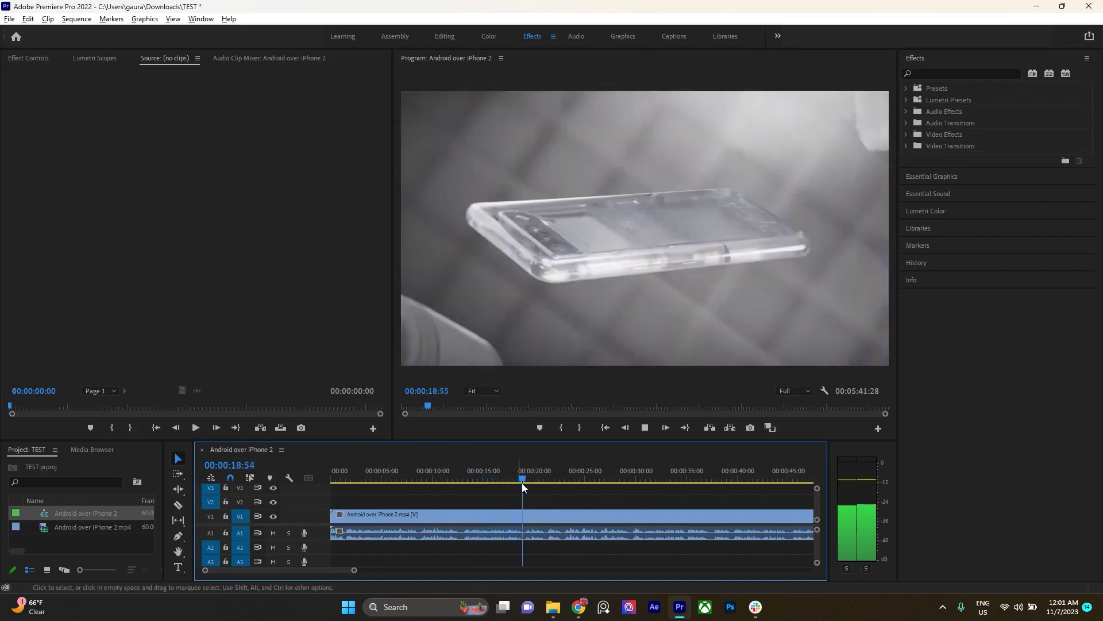
pyautogui.hotkey('alt', 'space')
# Replay from about 13 seconds, pausing near 16 and 27 seconds, then switch to the notes
pyautogui.moveTo(529, 472); pyautogui.dragTo(464, 475)
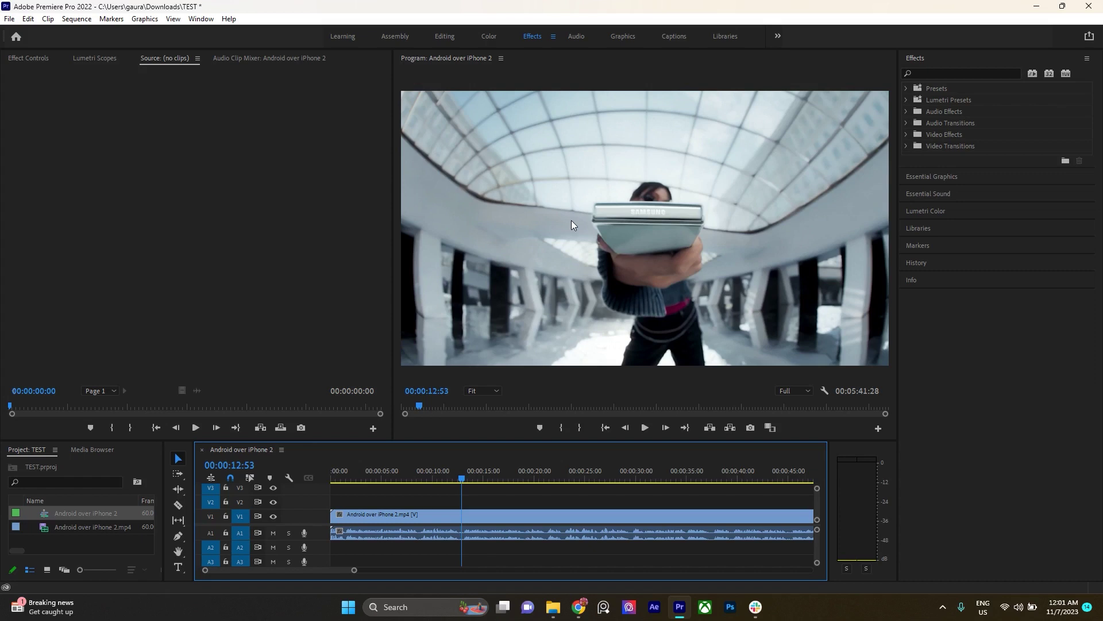
pyautogui.press('space')
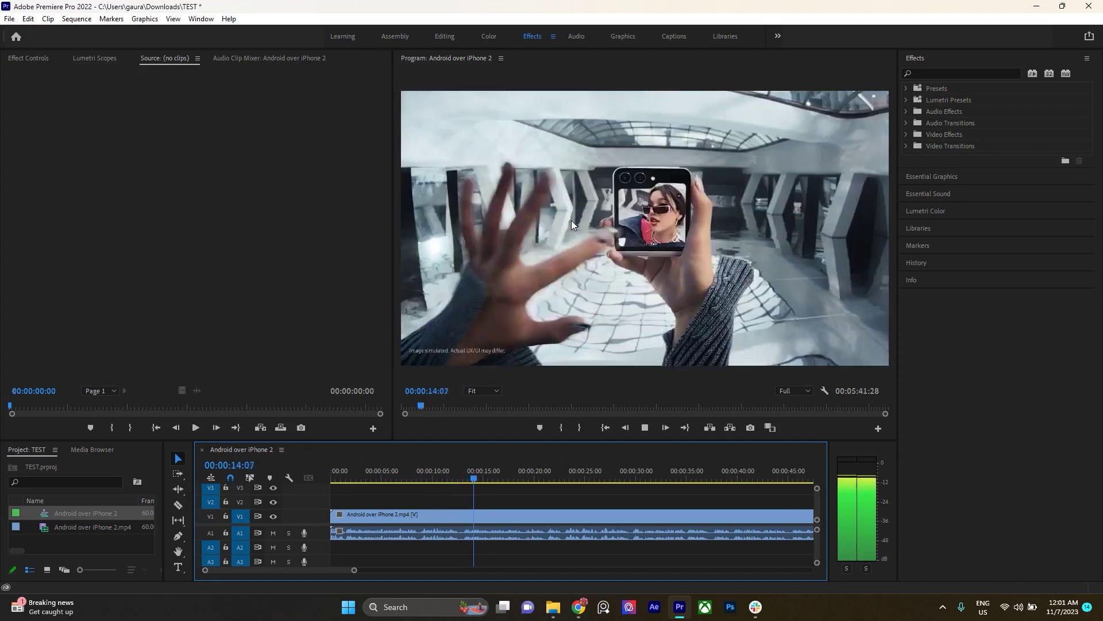
pyautogui.press('space')
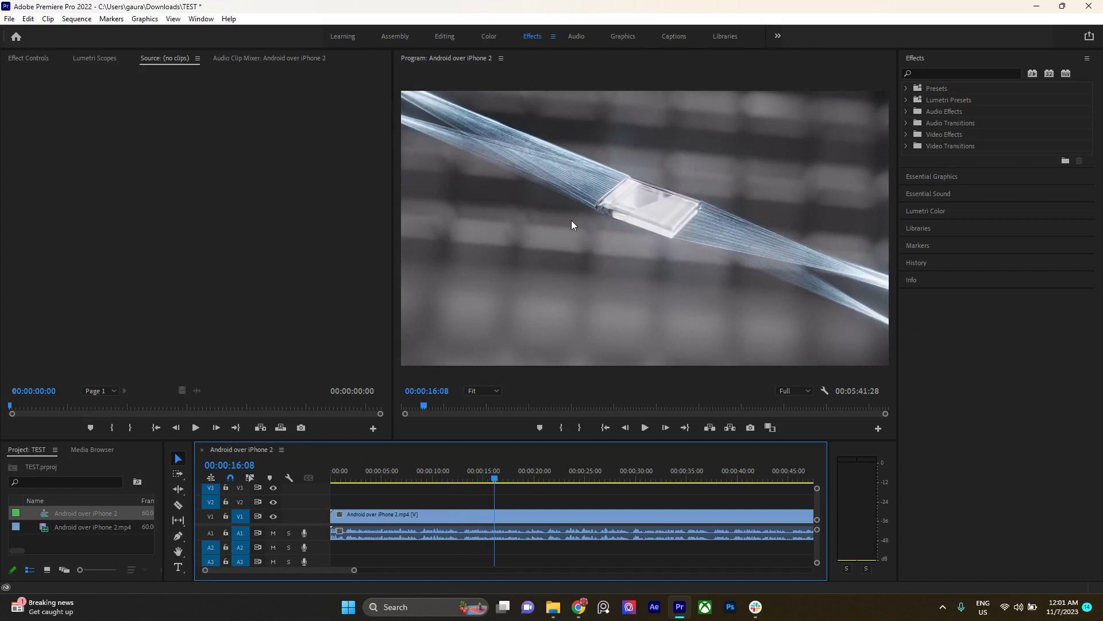
pyautogui.press('space')
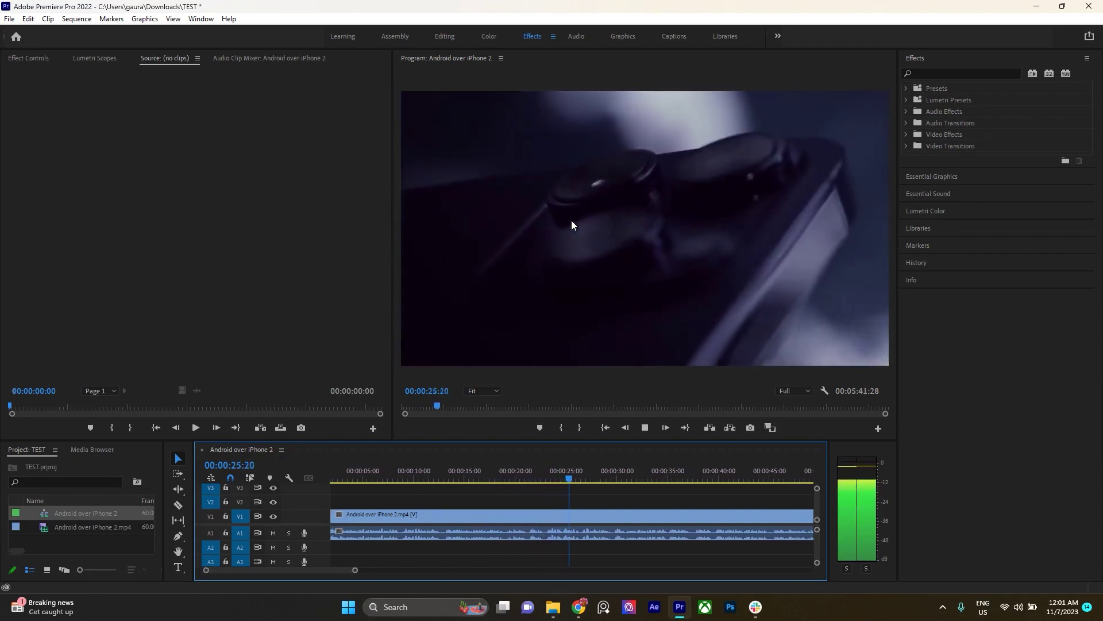
pyautogui.press('space')
pyautogui.press('space')
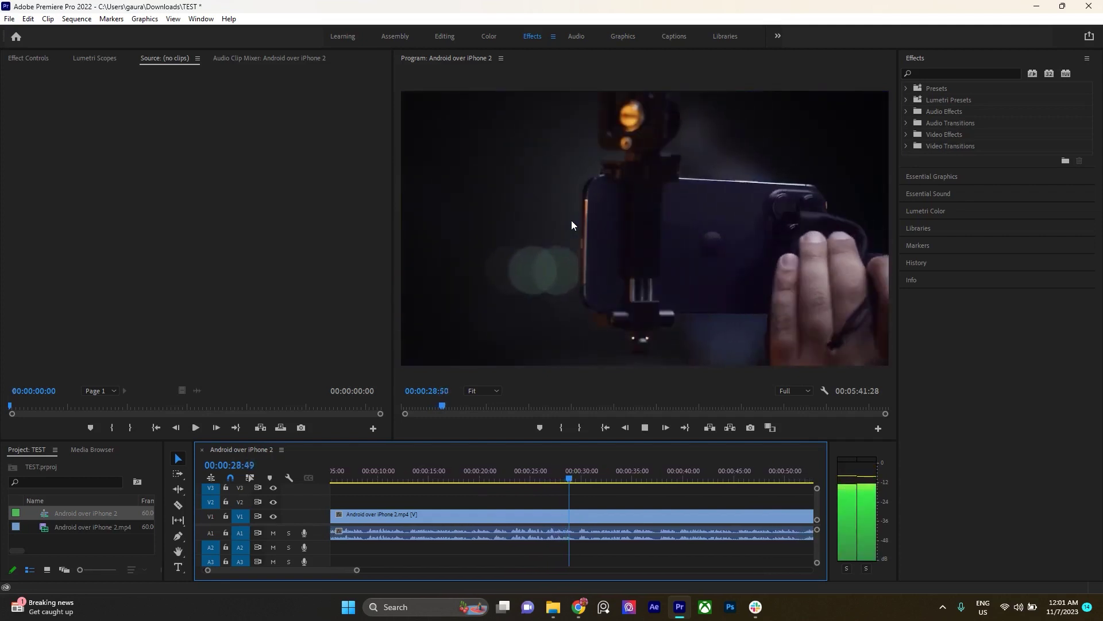
pyautogui.press('space')
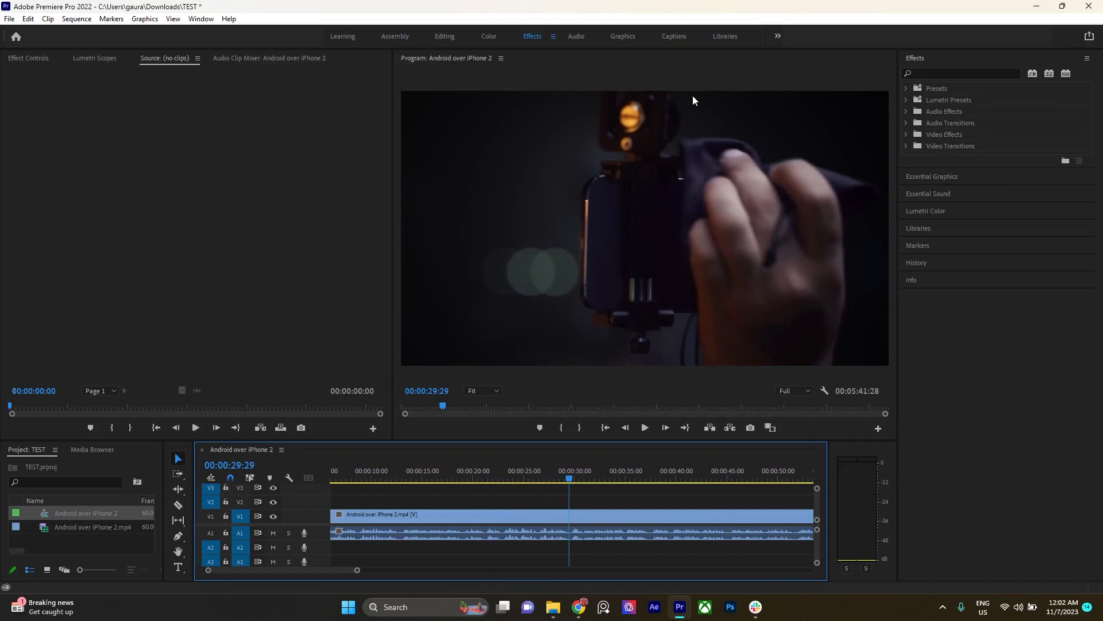
pyautogui.hotkey('alt', 'Tab')
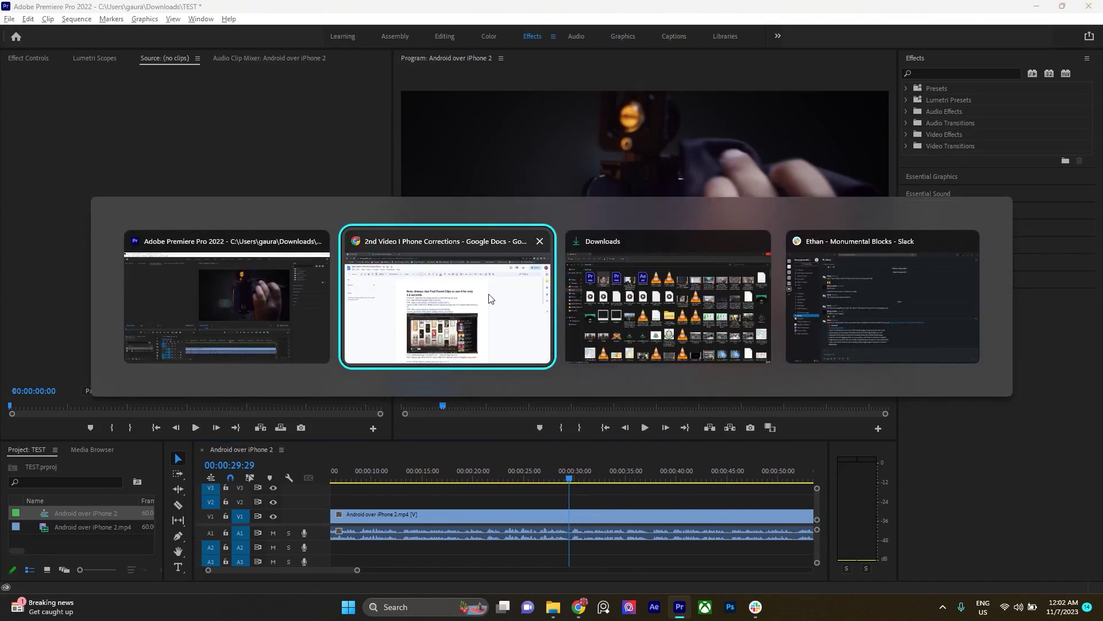
# Select the 0:27 note about adding text, then head back to Premiere Pro
pyautogui.press('alt')
pyautogui.moveTo(359, 255); pyautogui.dragTo(486, 255)
pyautogui.hotkey('alt', 'Tab')
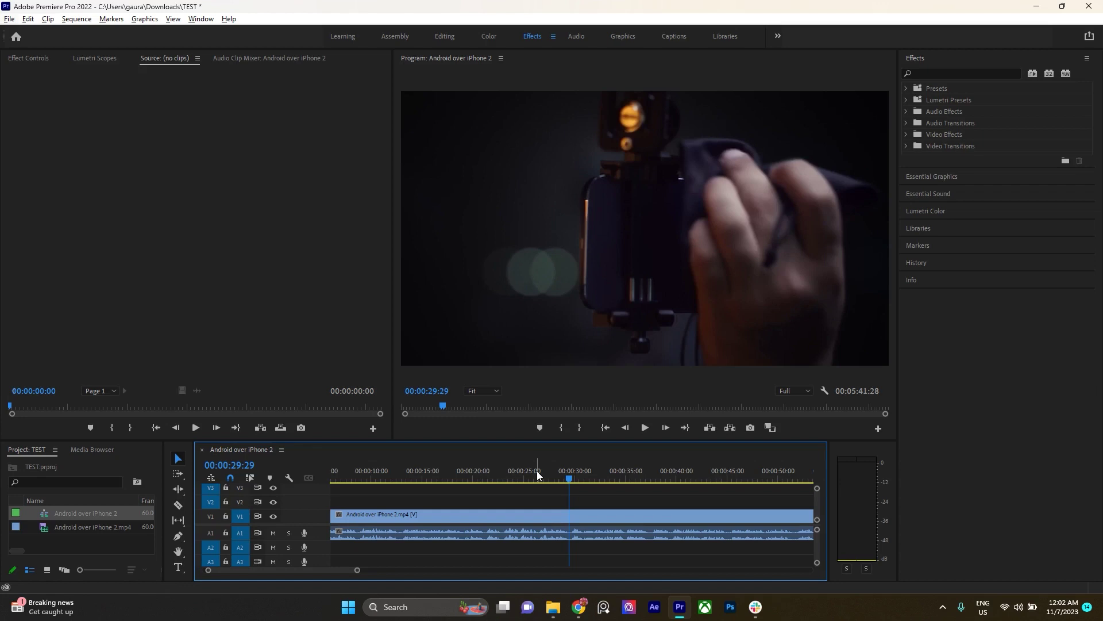
# Play the sequence from 0:29 with the timeline zoomed in, stopping at the new scene
pyautogui.hotkey('alt', 'space')
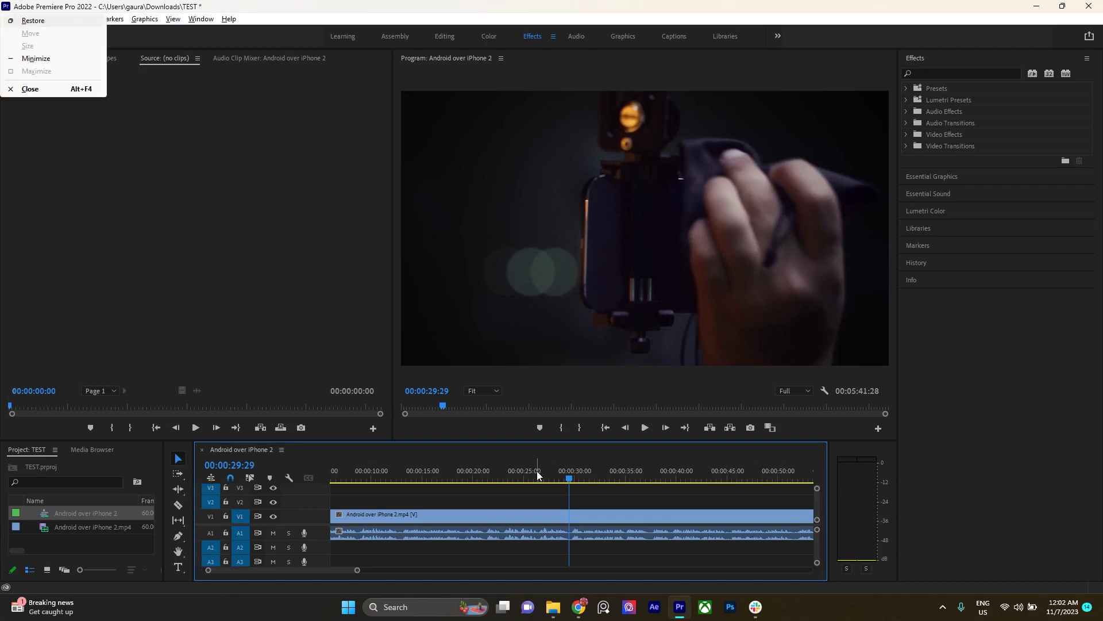
pyautogui.press('Escape')
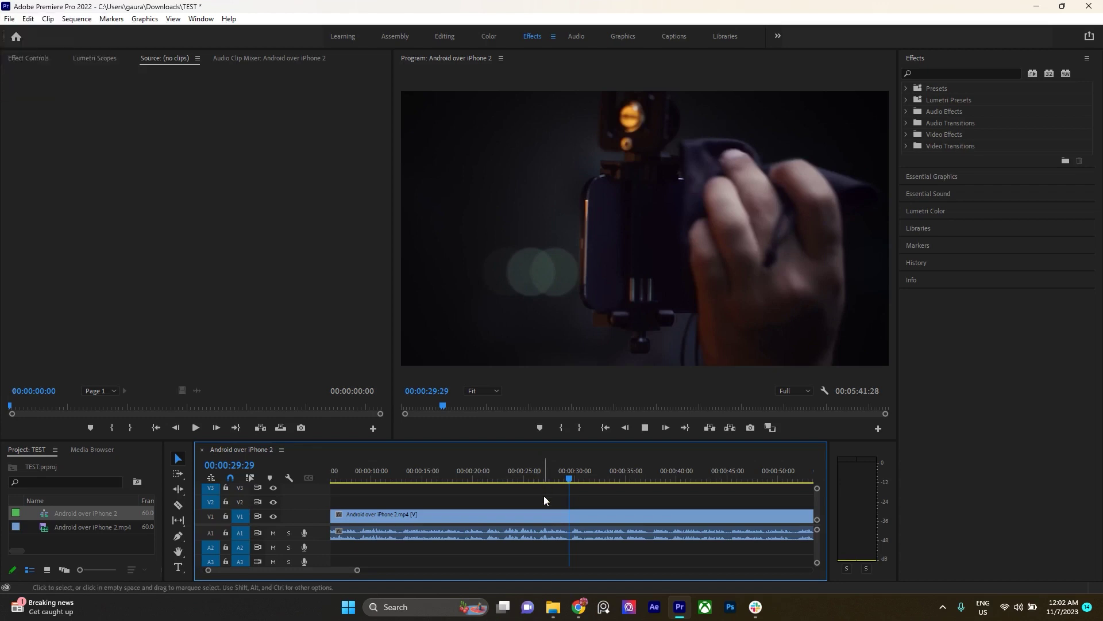
pyautogui.press('space')
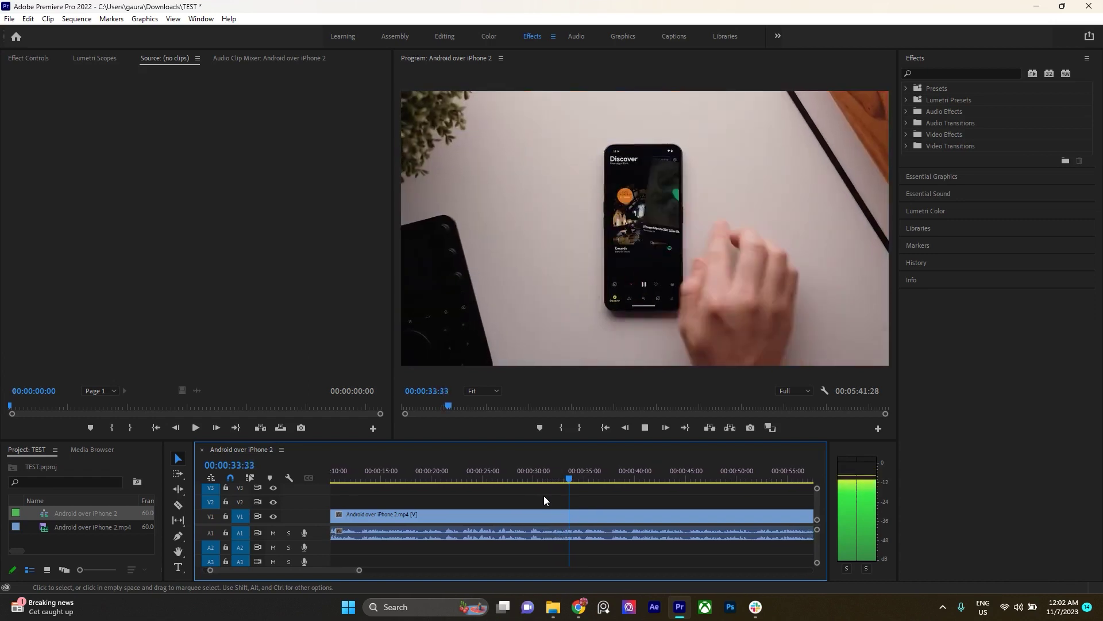
pyautogui.press('=')
pyautogui.press('=')
pyautogui.press('=')
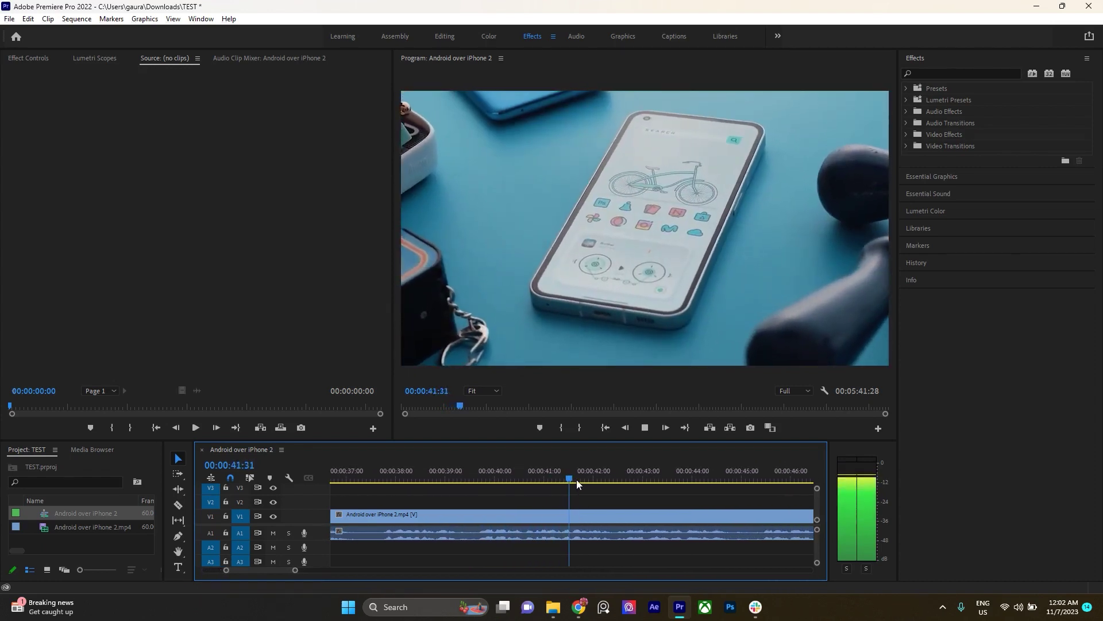
pyautogui.press('space')
# Replay the 0:37–0:42 stretch, then switch over to the correction notes
pyautogui.moveTo(568, 476); pyautogui.dragTo(423, 478)
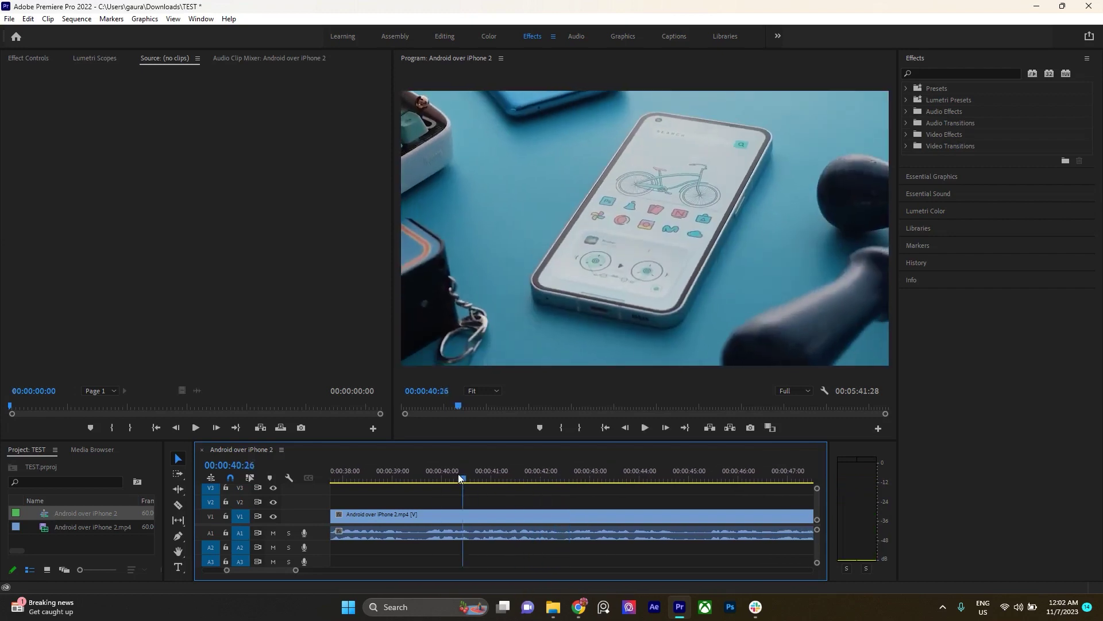
pyautogui.press('space')
pyautogui.press('space')
pyautogui.scroll(3, 498, 491)
pyautogui.click(417, 476)
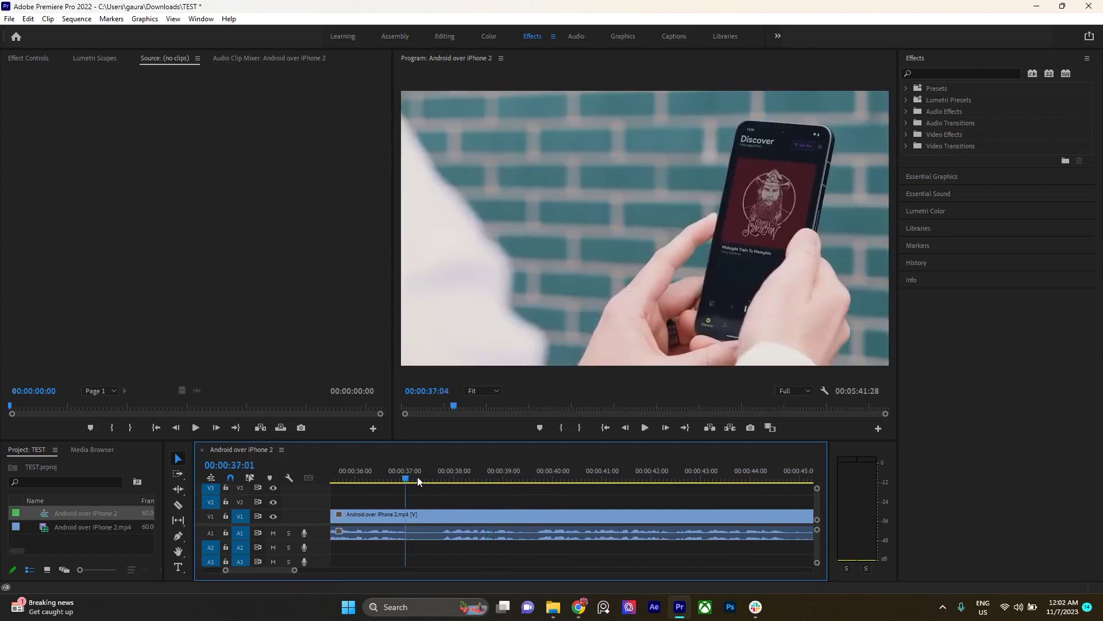
pyautogui.press('space')
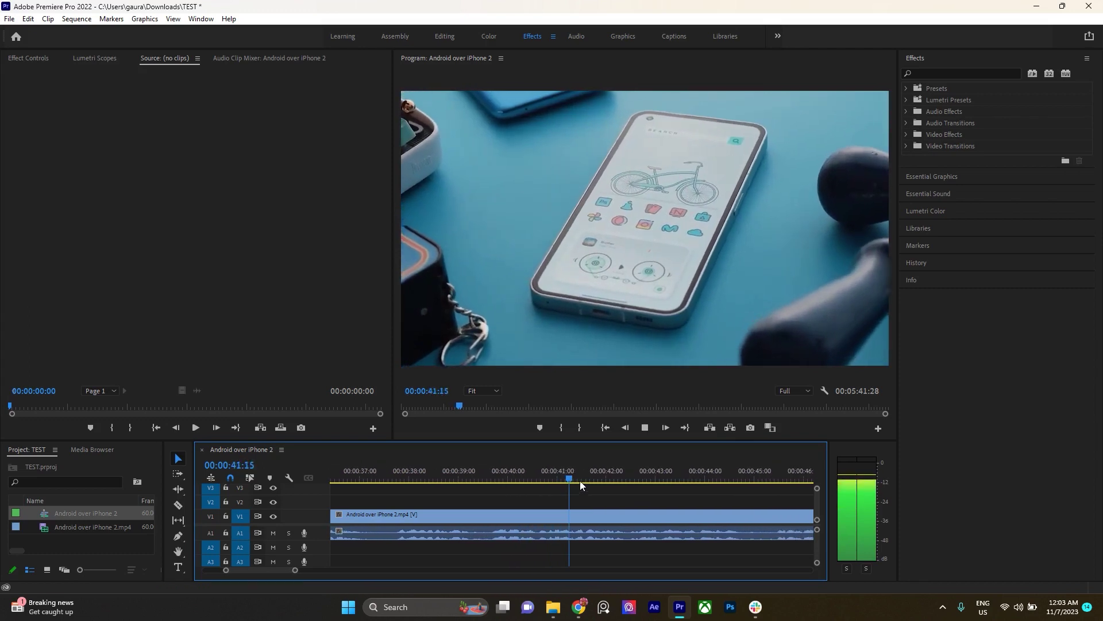
pyautogui.press('space')
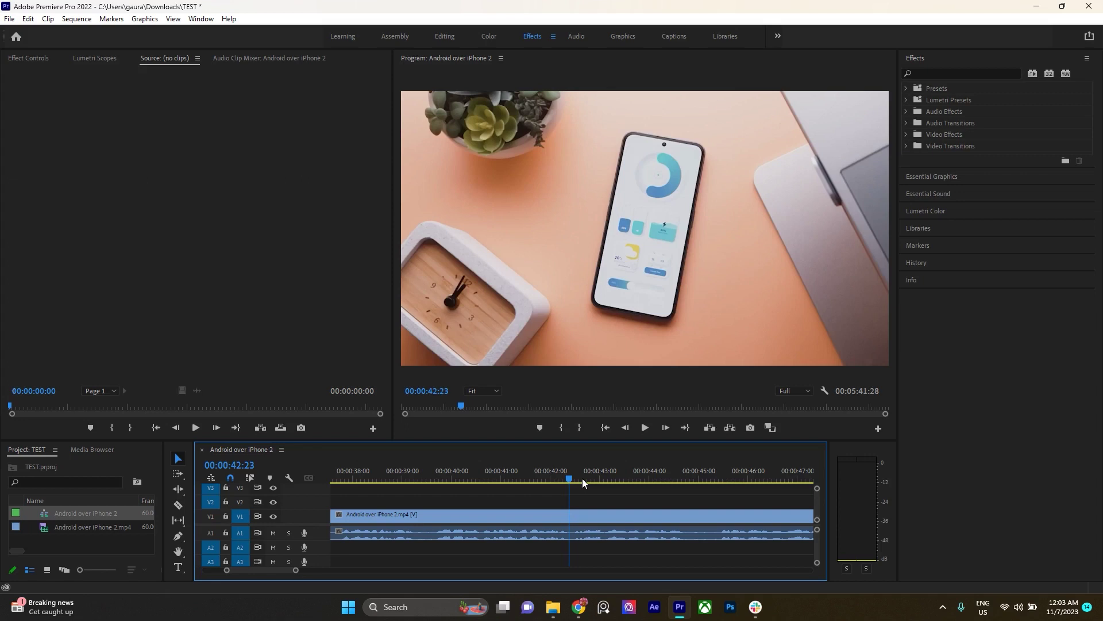
pyautogui.hotkey('alt', 'Tab')
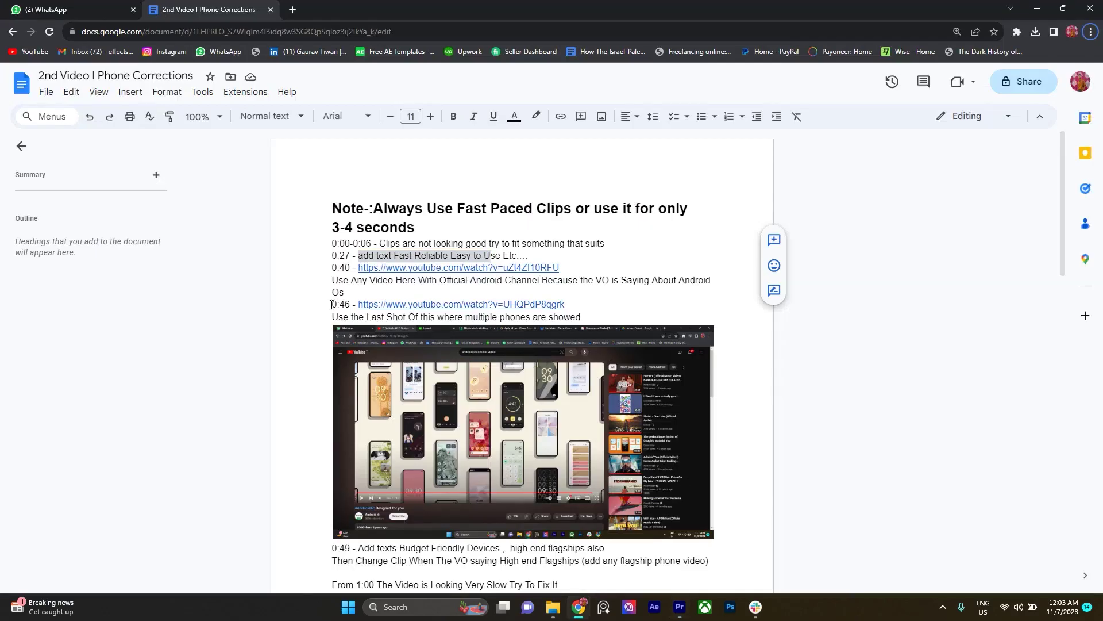
# Select the pasted YouTube screenshot and scroll through the 0:40–0:49 notes around it
pyautogui.click(458, 412)
pyautogui.scroll(-3, 458, 412)
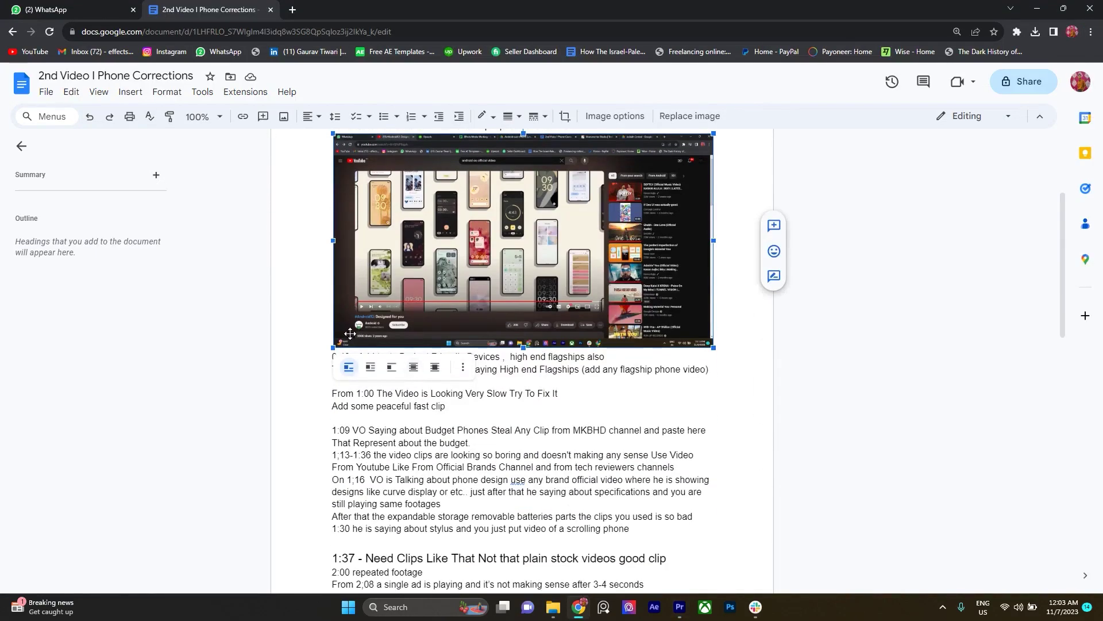
pyautogui.scroll(3, 379, 335)
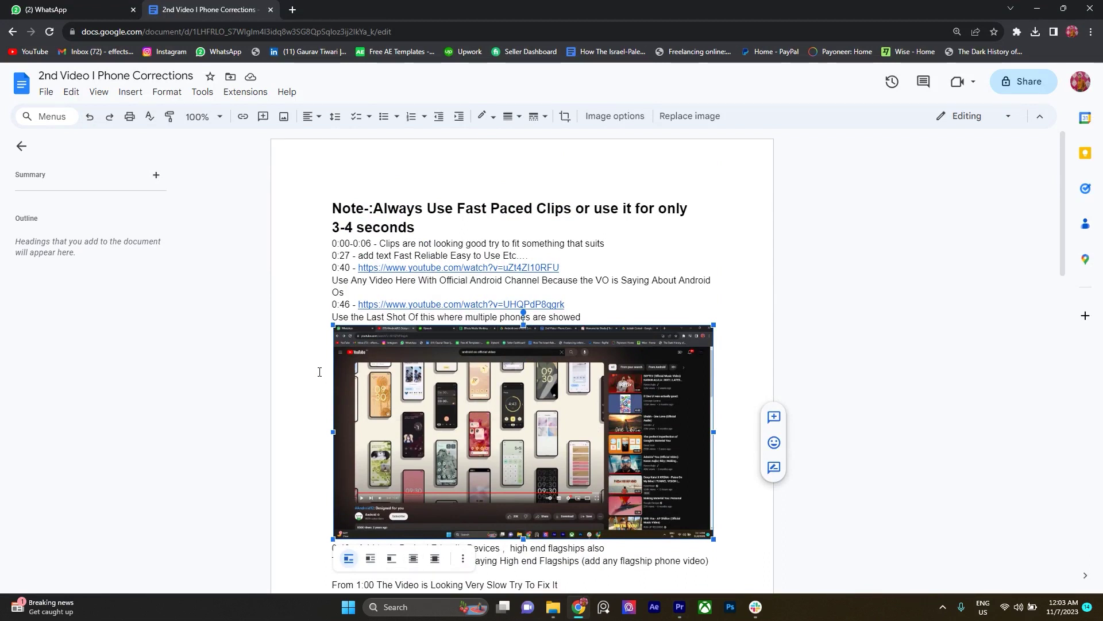
# Return to Premiere and play the sequence from 0:42 to 0:51
pyautogui.hotkey('alt', 'Tab')
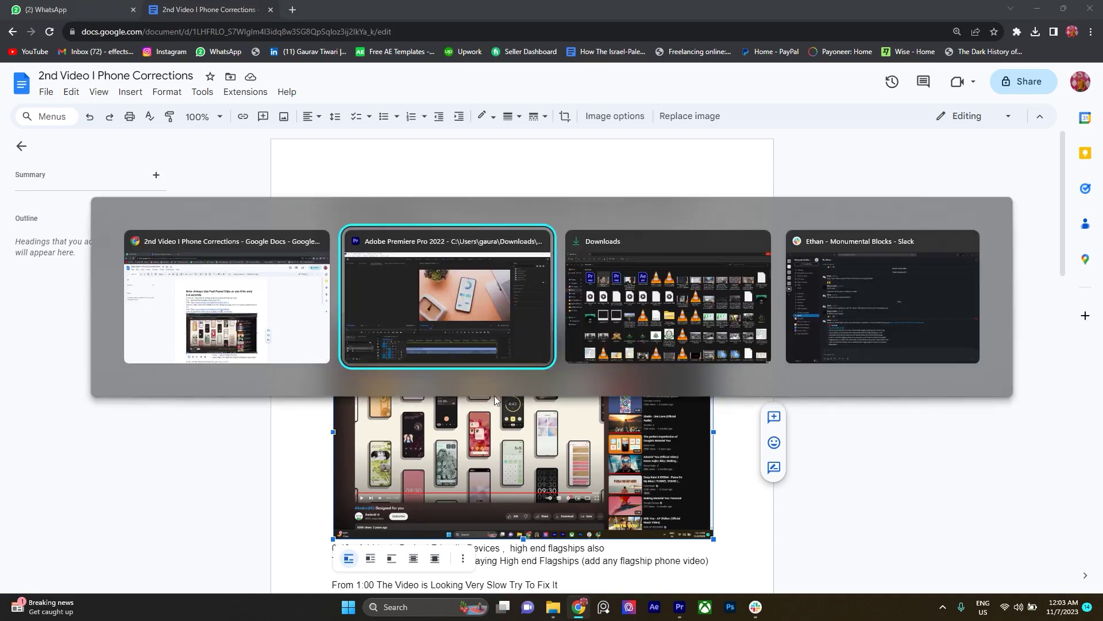
pyautogui.click(484, 348)
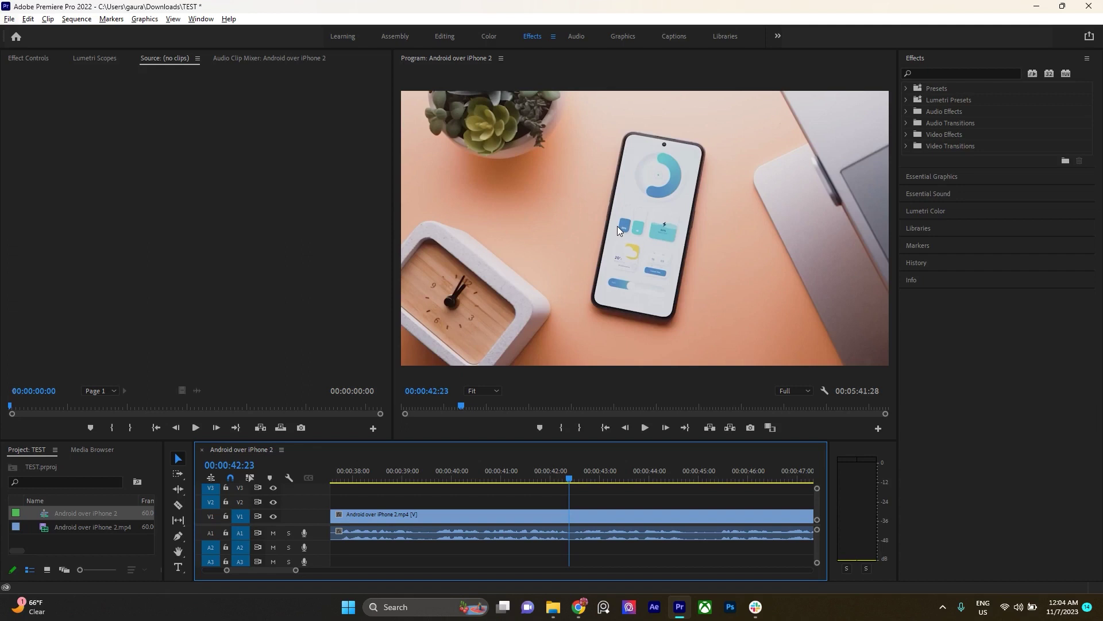
pyautogui.hotkey('alt', 'space')
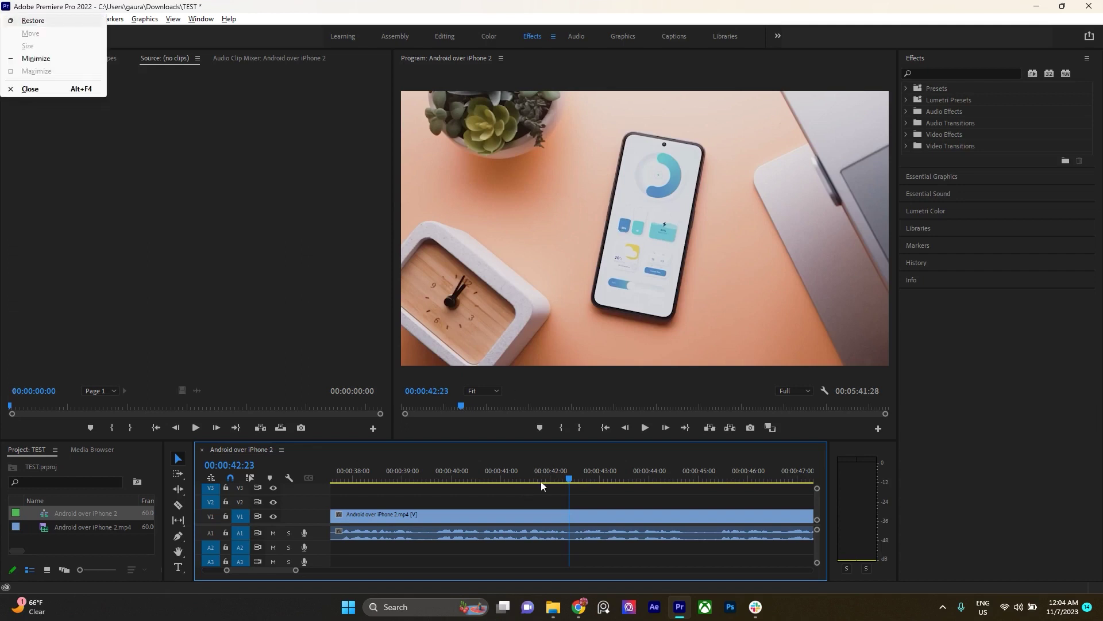
pyautogui.press('Escape')
pyautogui.press('space')
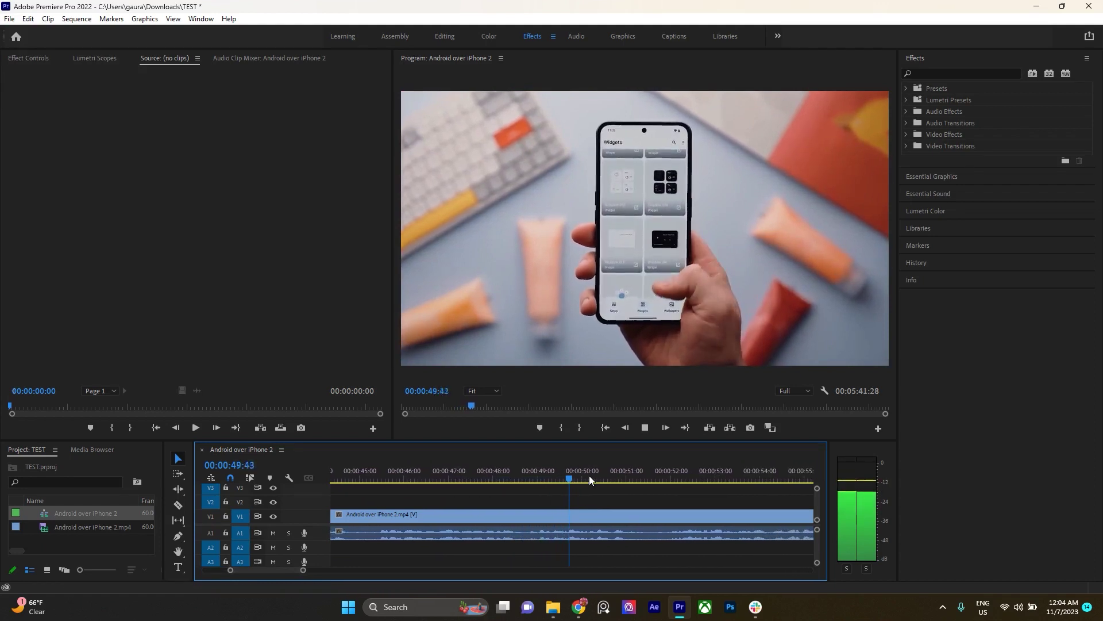
pyautogui.press('space')
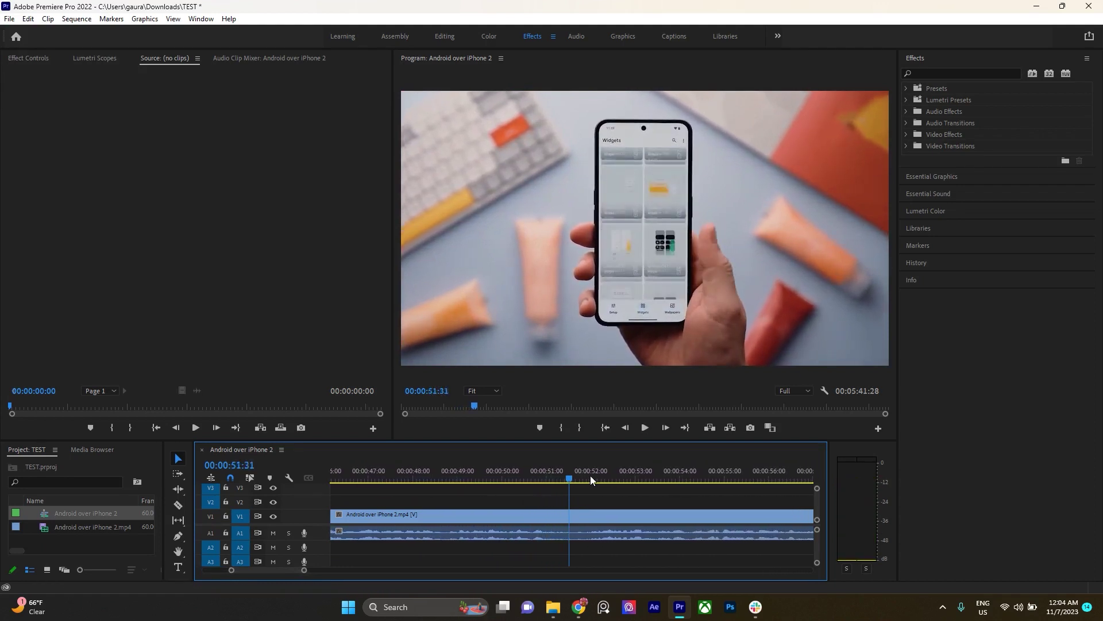
# Replay from about 0:44 to 0:47, then switch back to the correction notes
pyautogui.scroll(5, 589, 488)
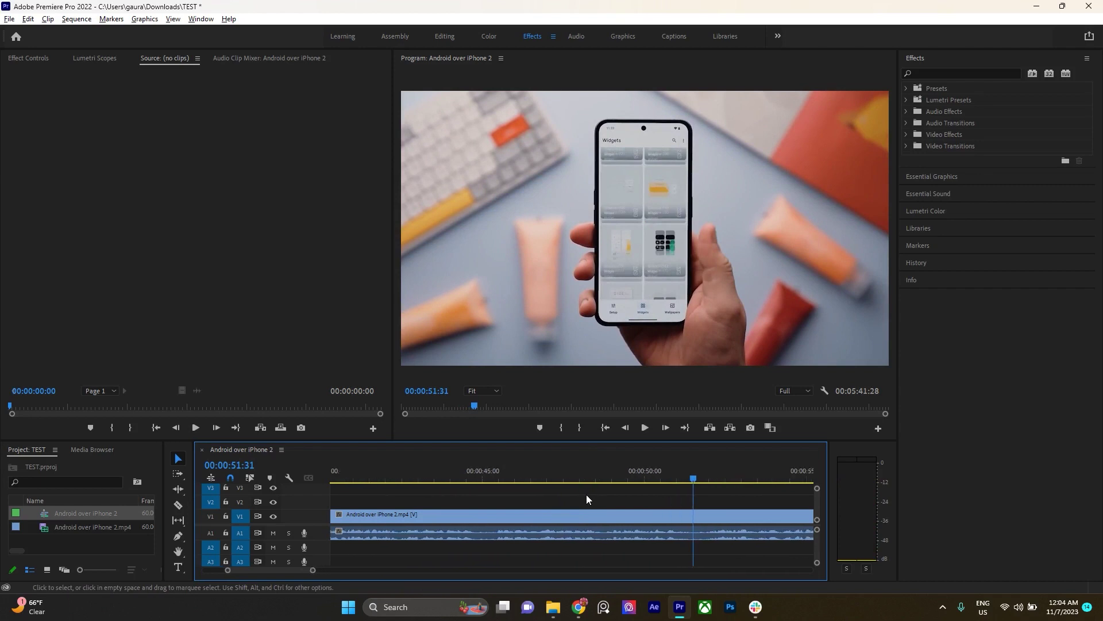
pyautogui.click(467, 475)
pyautogui.press('space')
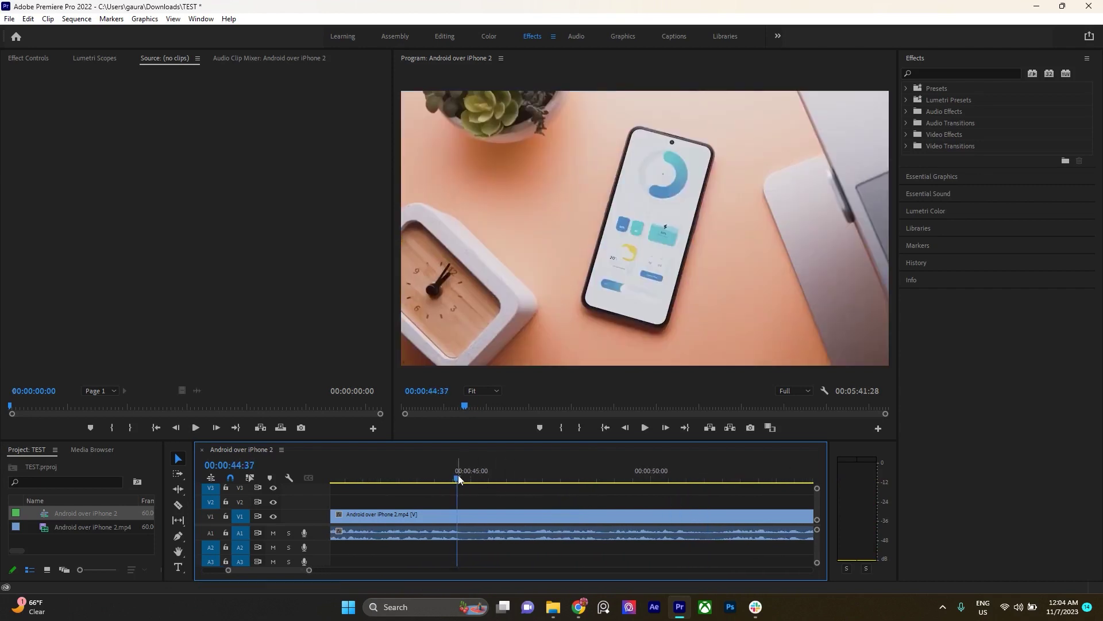
pyautogui.scroll(2, 507, 485)
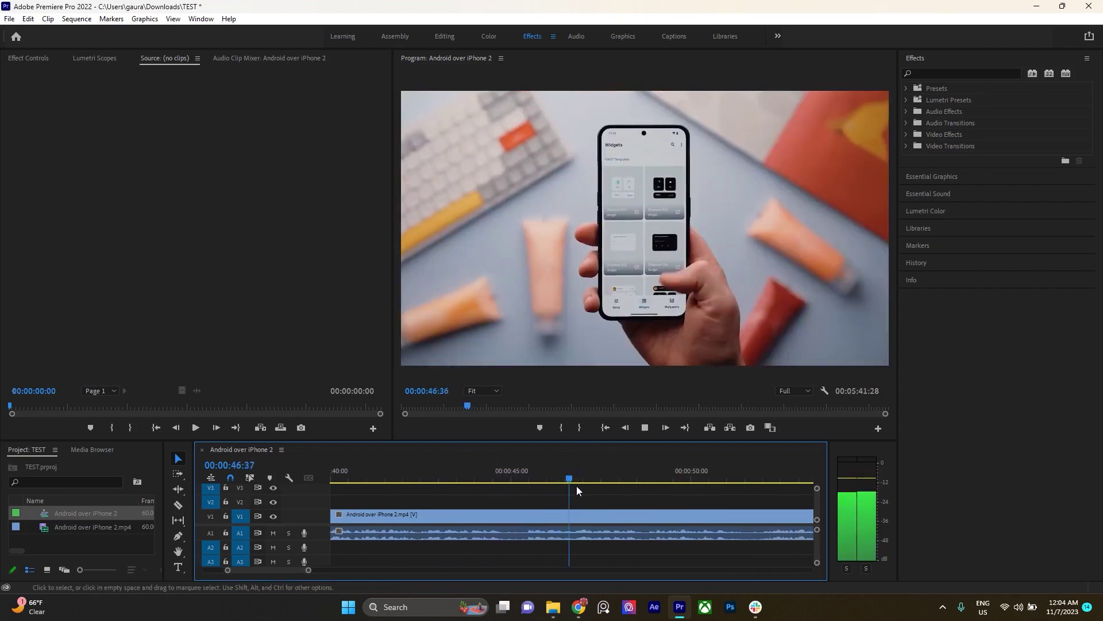
pyautogui.press('space')
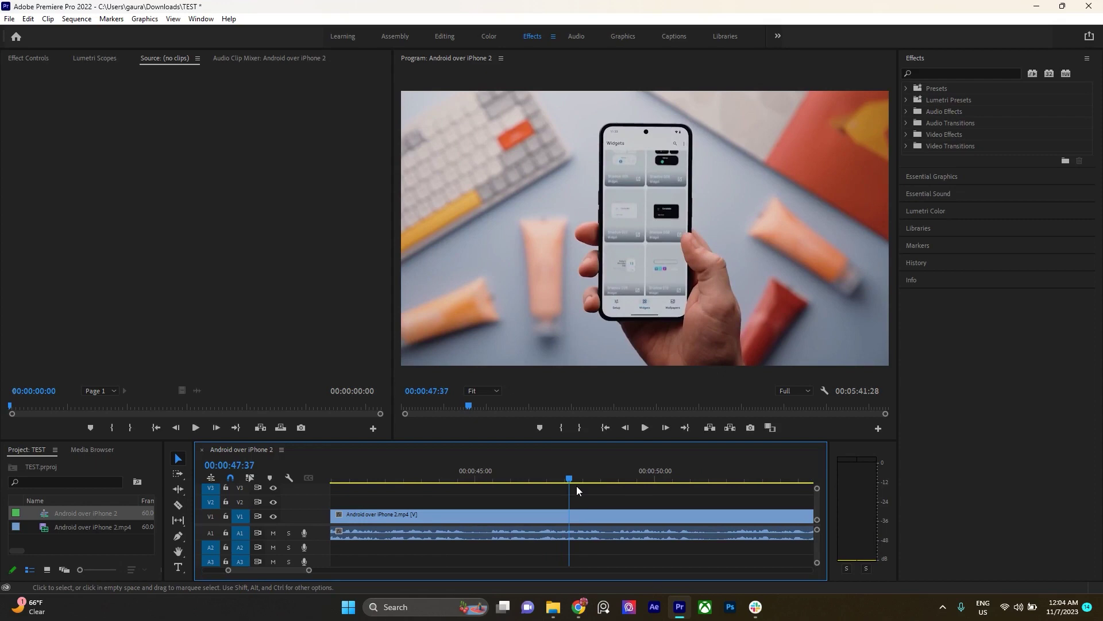
pyautogui.hotkey('alt', 'Tab')
pyautogui.scroll(-3, 526, 413)
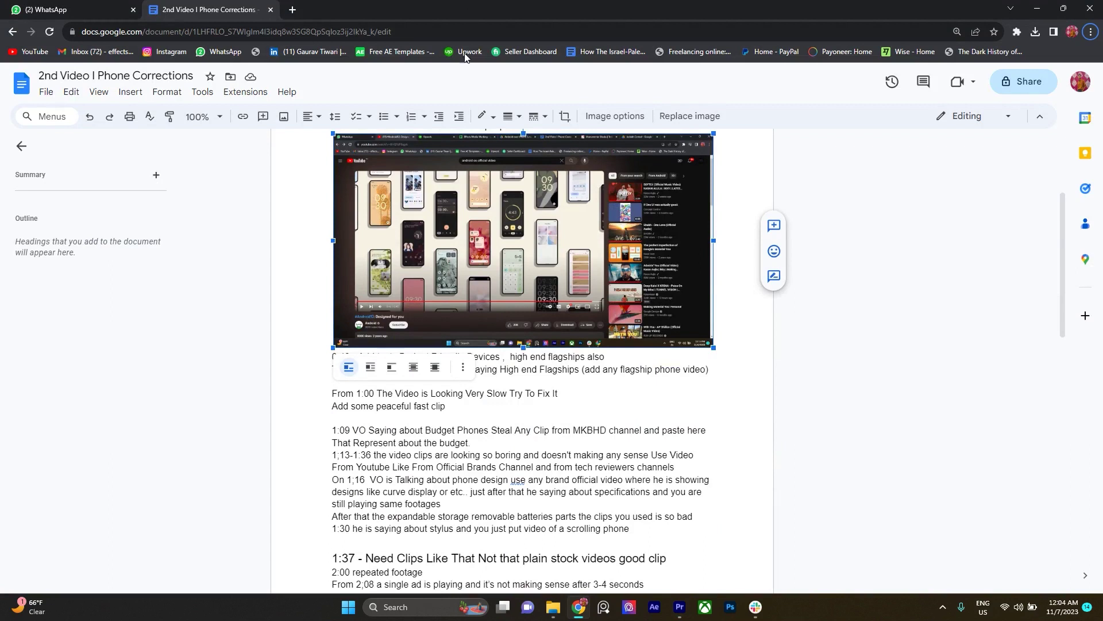
# Scroll through the notes from the fast-paced-clips heading to the 1:00 comments, then return to Premiere
pyautogui.scroll(3, 462, 241)
pyautogui.scroll(-3, 458, 261)
pyautogui.hotkey('alt', 'Tab')
pyautogui.hotkey('alt', 'Tab')
pyautogui.hotkey('alt', 'Tab')
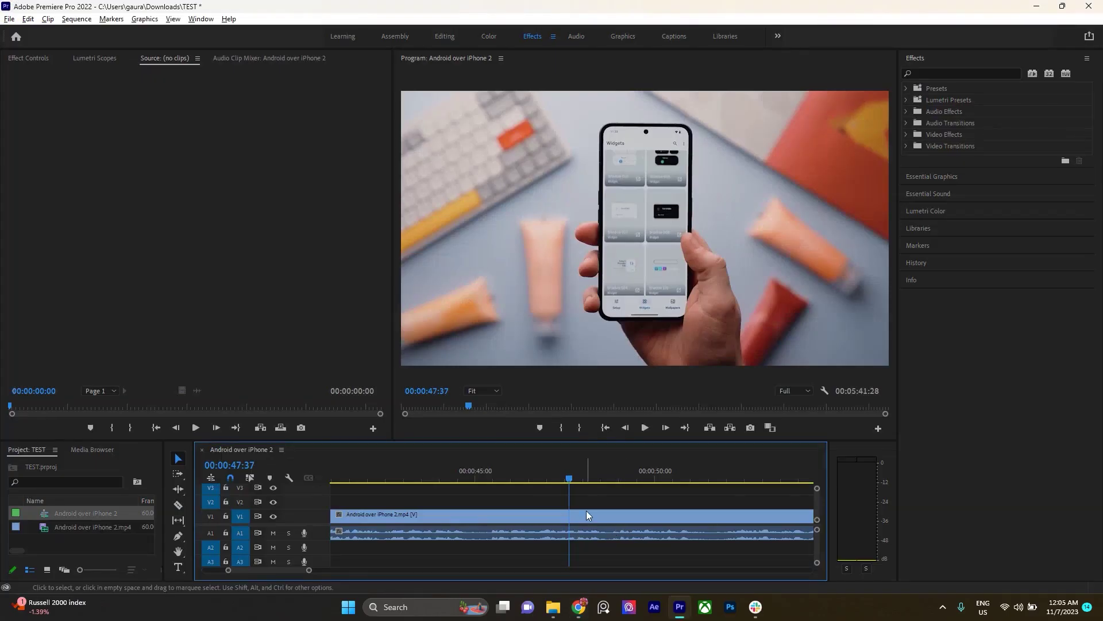
# Start playback, adjust the timeline zoom, stop, and scrub back to about 0:46
pyautogui.press('space')
pyautogui.press('=')
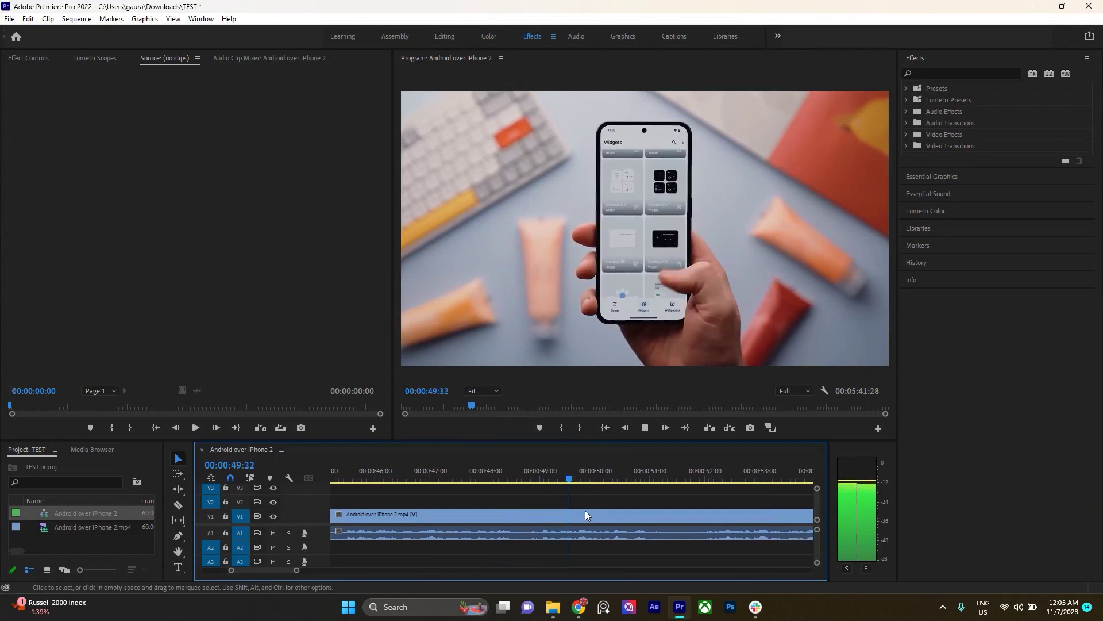
pyautogui.press('-')
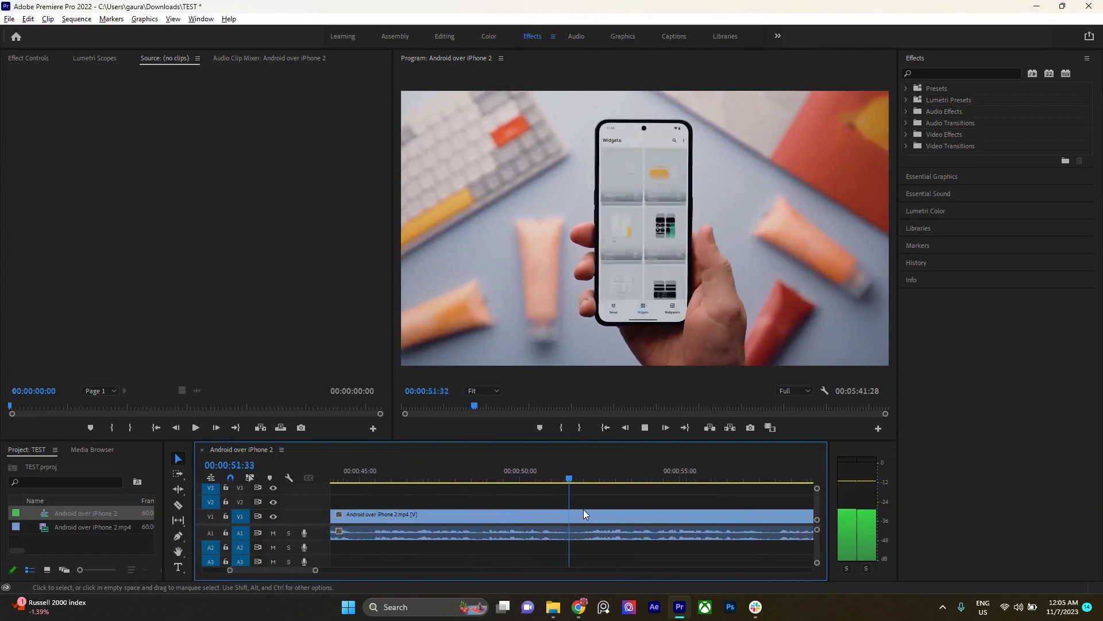
pyautogui.press('space')
pyautogui.moveTo(559, 471)
pyautogui.mouseDown()
pyautogui.moveTo(378, 481)
pyautogui.moveTo(603, 491)
pyautogui.mouseUp()
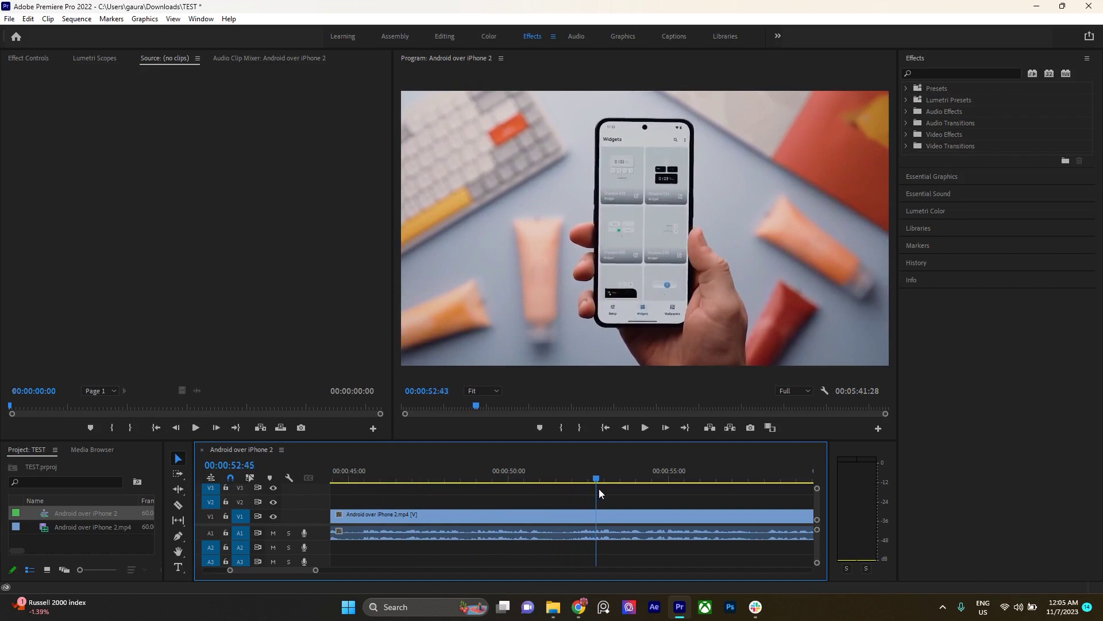
pyautogui.moveTo(603, 491); pyautogui.dragTo(409, 498)
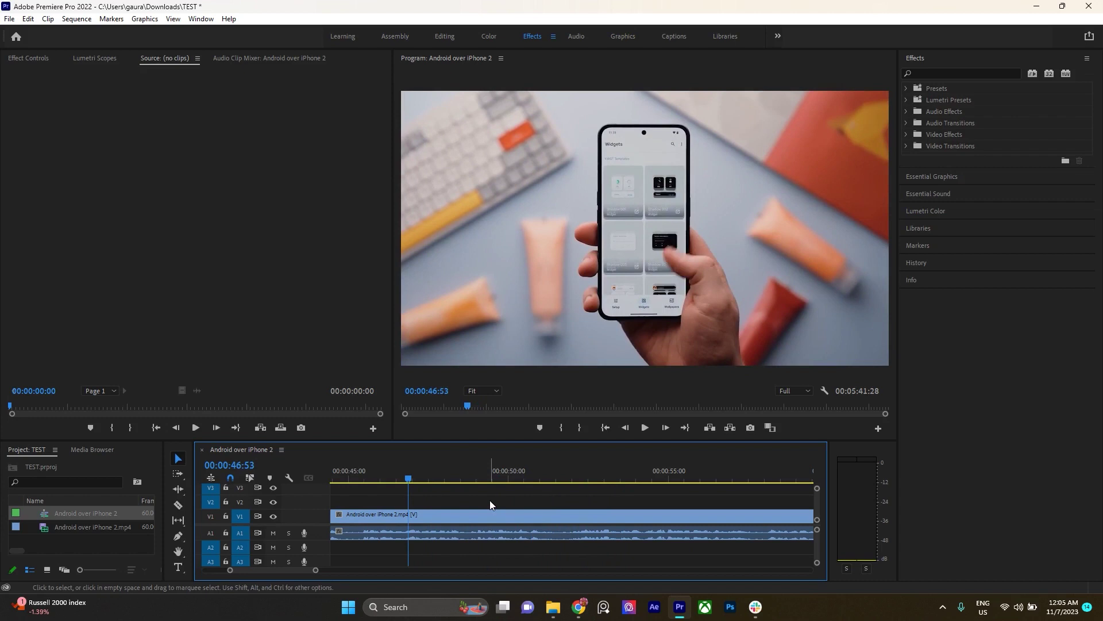
# Play from 0:46 to 0:51, then place the cursor after the 1:00 note in Google Docs
pyautogui.press('space')
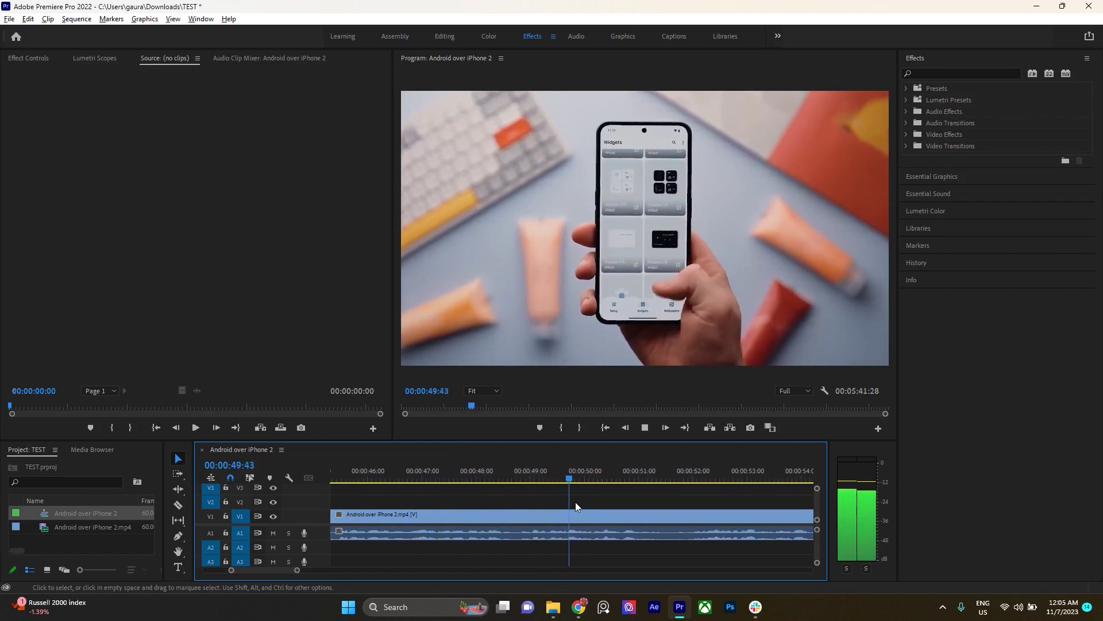
pyautogui.press('space')
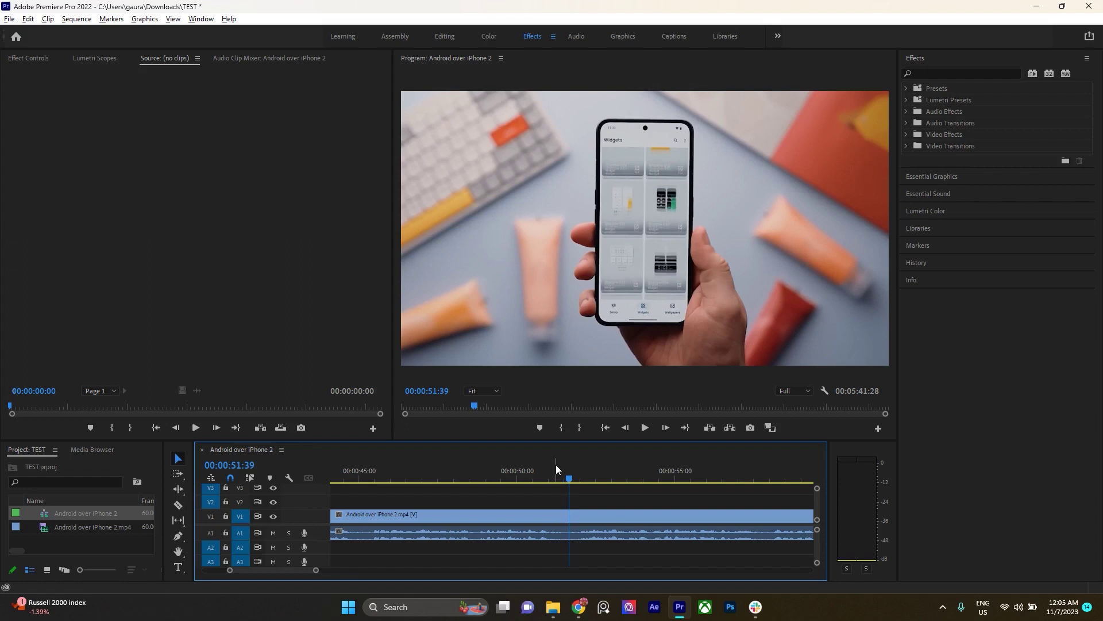
pyautogui.hotkey('alt', 'Tab')
pyautogui.click(556, 394)
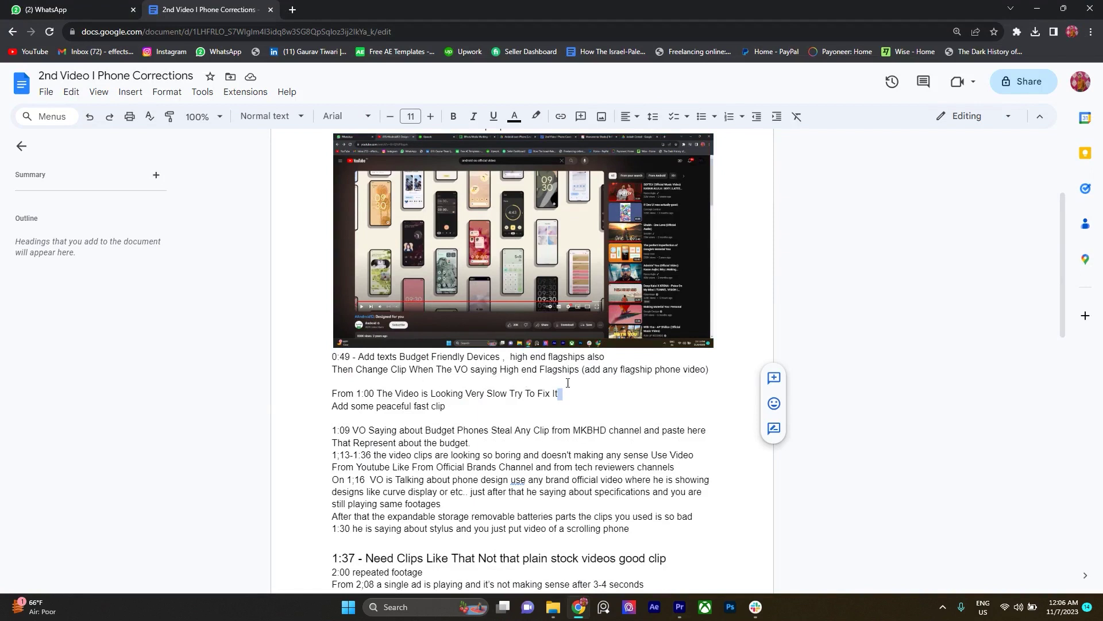
# Return from the correction notes to the Android over iPhone 2 sequence, parked at 00:00:51:39
pyautogui.hotkey('alt', 'Tab')
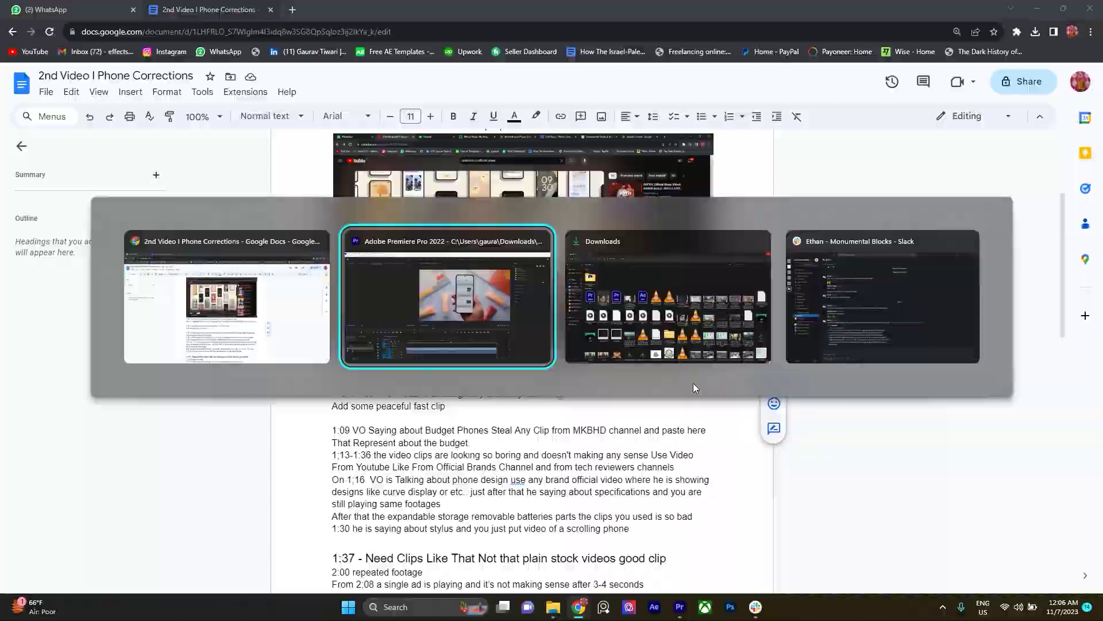
pyautogui.scroll(2, 605, 490)
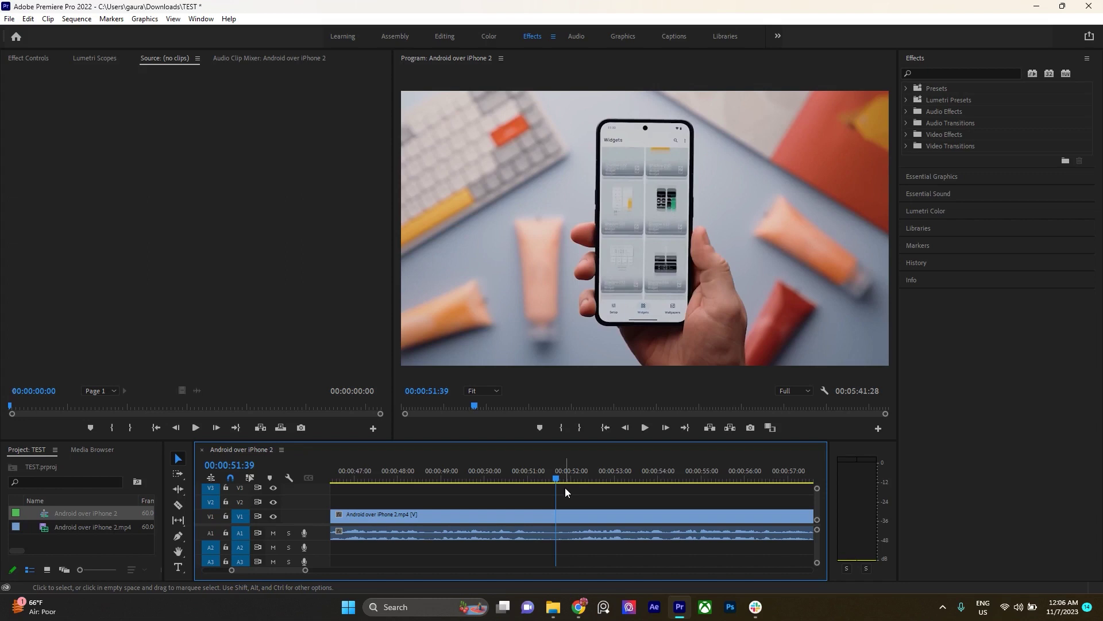
# Play the sequence from 0:51 to about 1:03, nudge the playhead slightly, then go back to the notes
pyautogui.press('space')
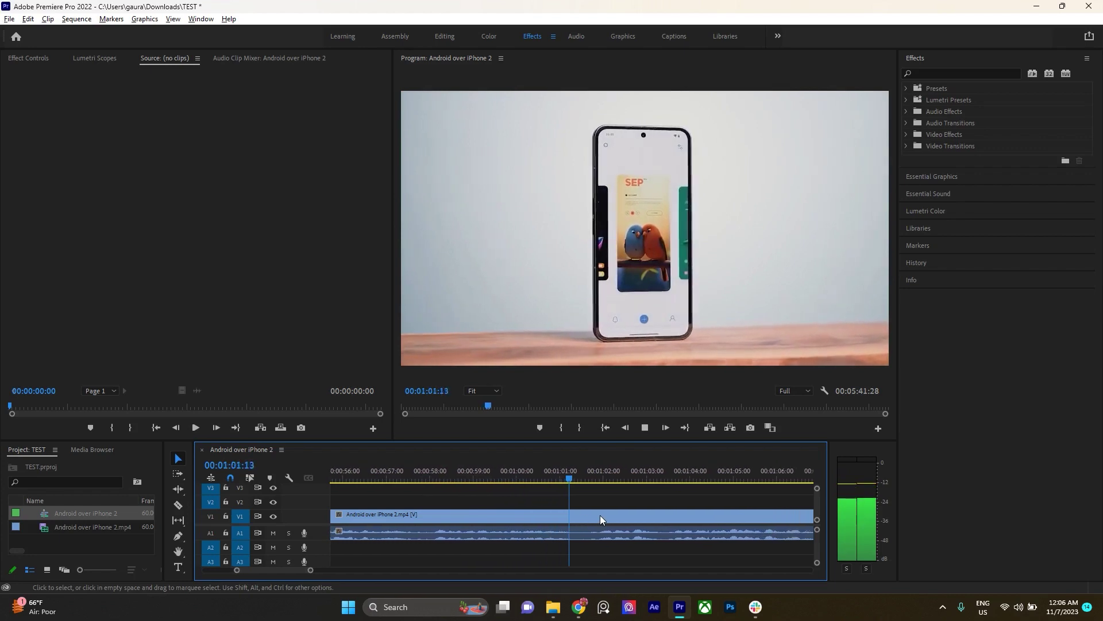
pyautogui.press('-')
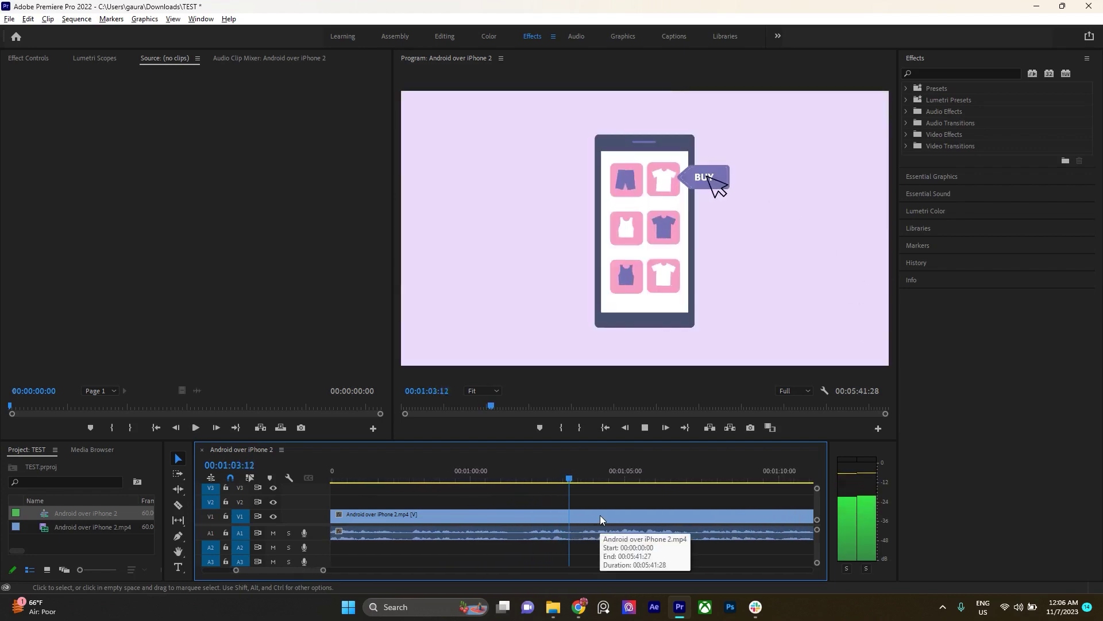
pyautogui.press('=')
pyautogui.click(546, 476)
pyautogui.moveTo(545, 476); pyautogui.dragTo(554, 477)
pyautogui.hotkey('alt', 'Tab')
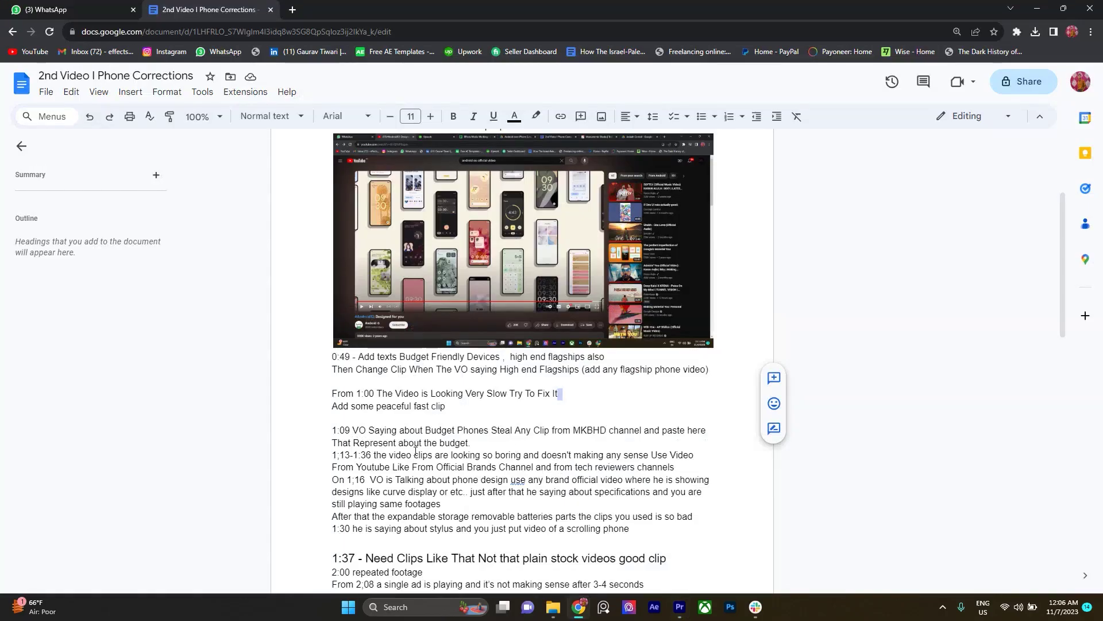
# Highlight the note on 1:00 looking slow and the 1:09–1:30 notes, then return to Premiere
pyautogui.scroll(-3, 415, 451)
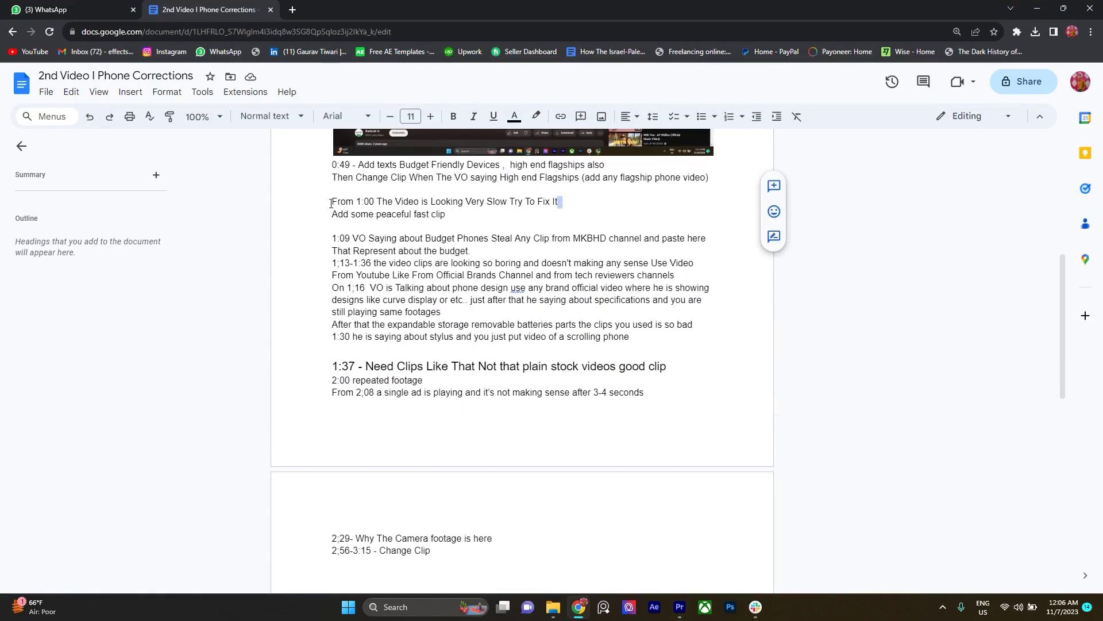
pyautogui.moveTo(332, 202)
pyautogui.mouseDown()
pyautogui.moveTo(431, 204)
pyautogui.moveTo(388, 220)
pyautogui.moveTo(448, 221)
pyautogui.mouseUp()
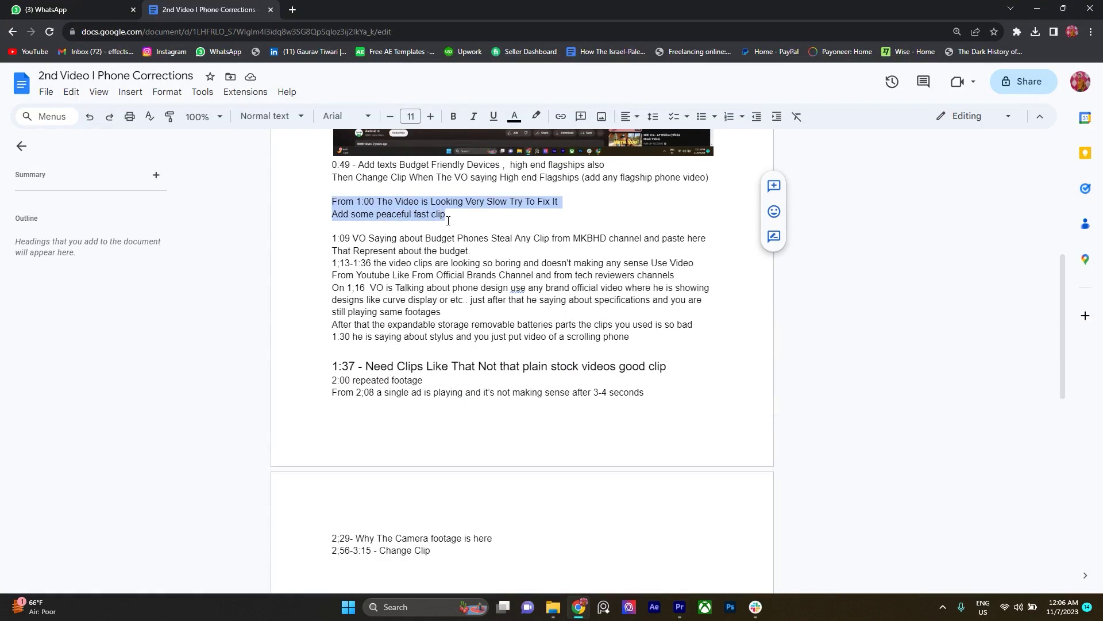
pyautogui.moveTo(321, 240)
pyautogui.mouseDown()
pyautogui.moveTo(482, 328)
pyautogui.moveTo(633, 342)
pyautogui.mouseUp()
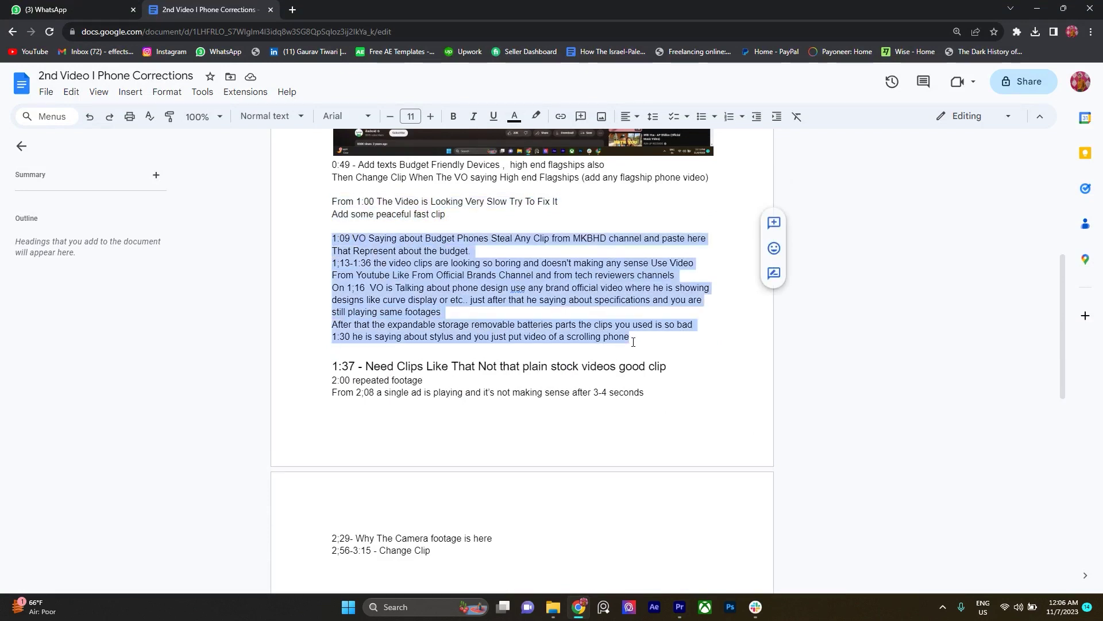
pyautogui.hotkey('alt', 'Tab')
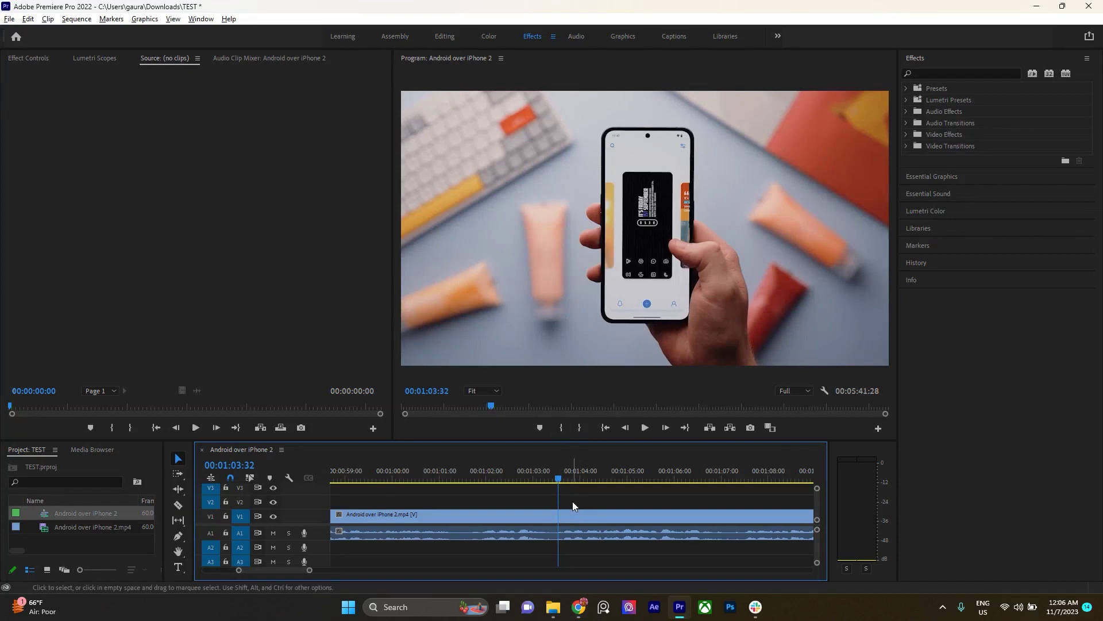
# Play the sequence from 1:03 to 00:01:12:16, zooming the timeline out while it runs
pyautogui.press('space')
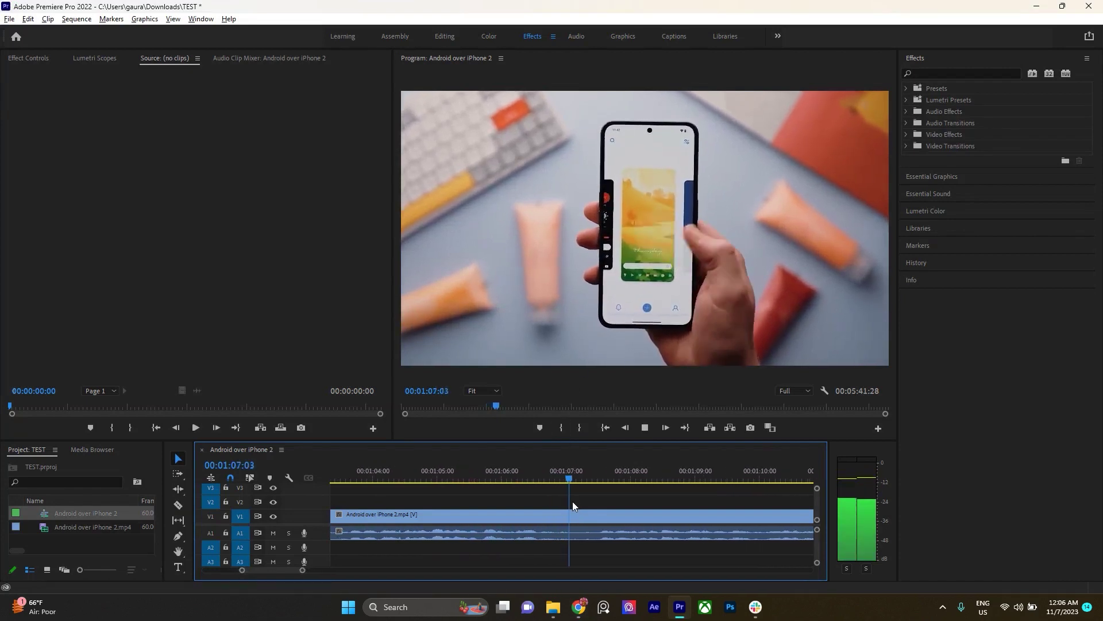
pyautogui.press('=')
pyautogui.press('-')
pyautogui.press('-')
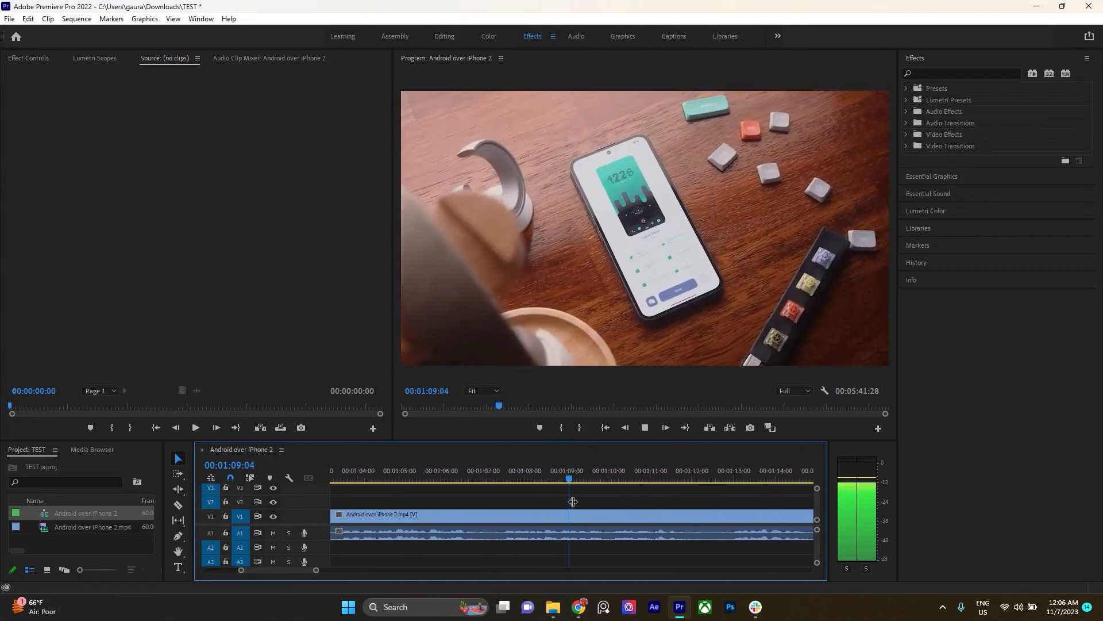
pyautogui.press('-')
pyautogui.press('-')
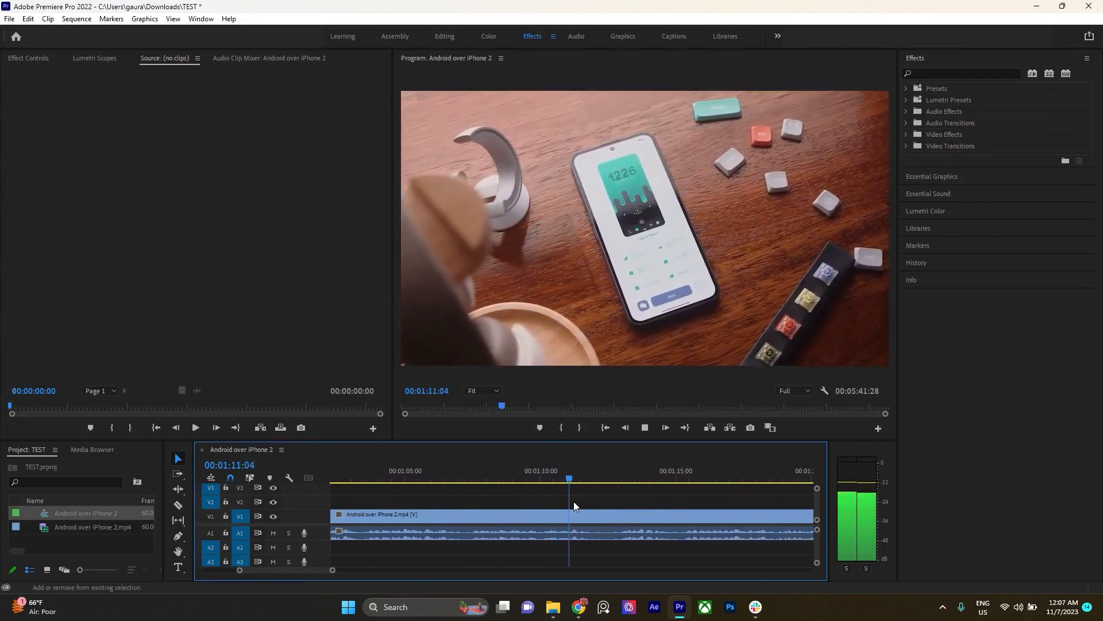
pyautogui.press('-')
pyautogui.press('space')
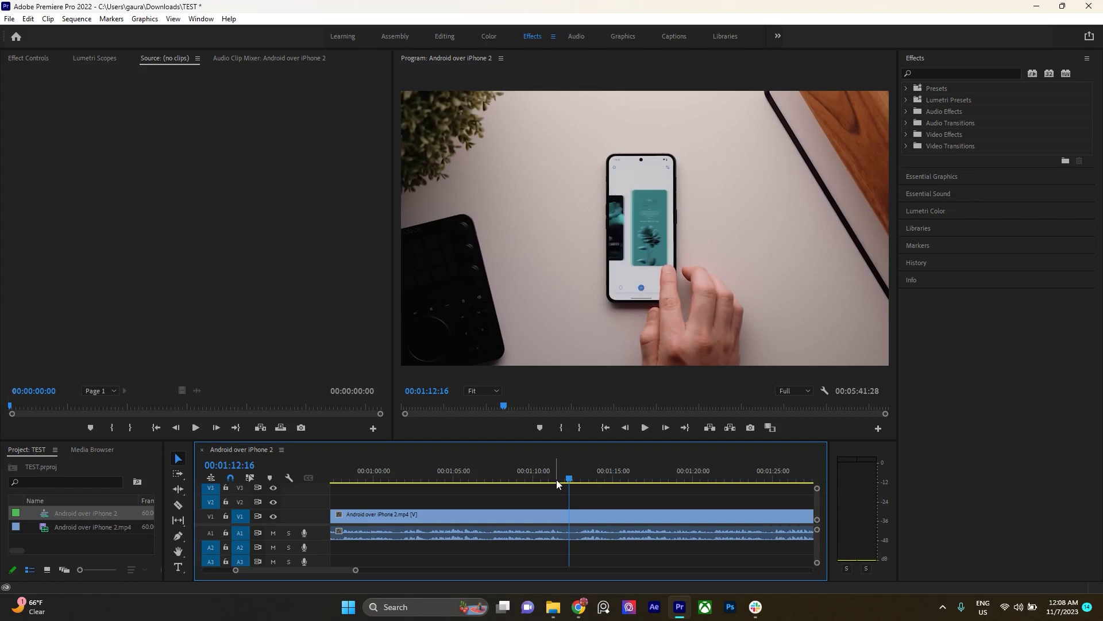
# Resume playback from 1:12:16 and pause at 00:01:22:15
pyautogui.press('space')
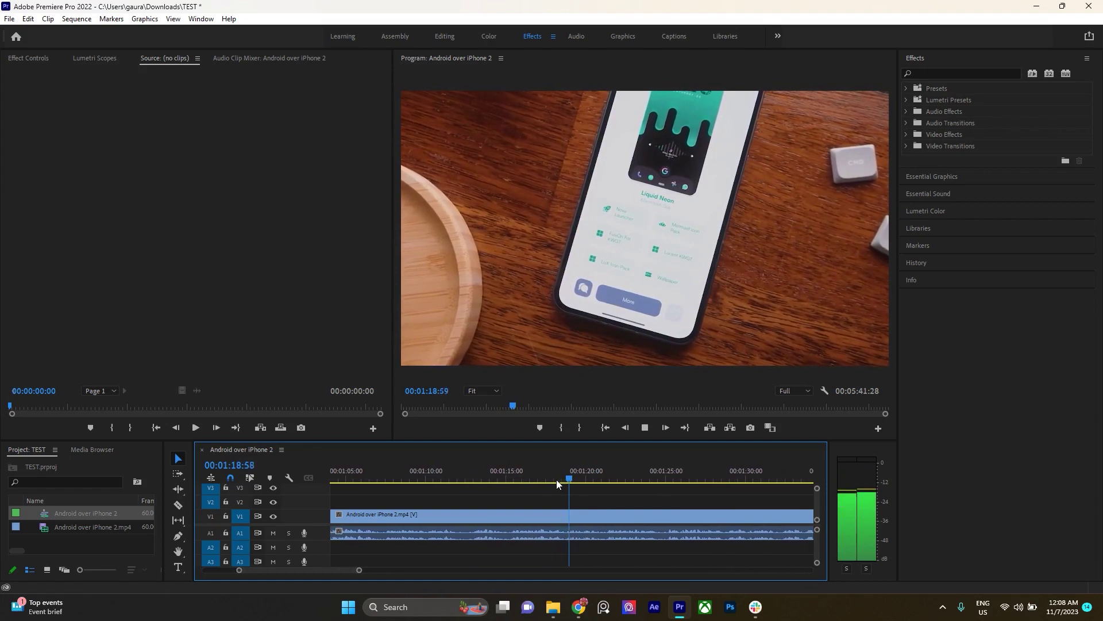
pyautogui.press('space')
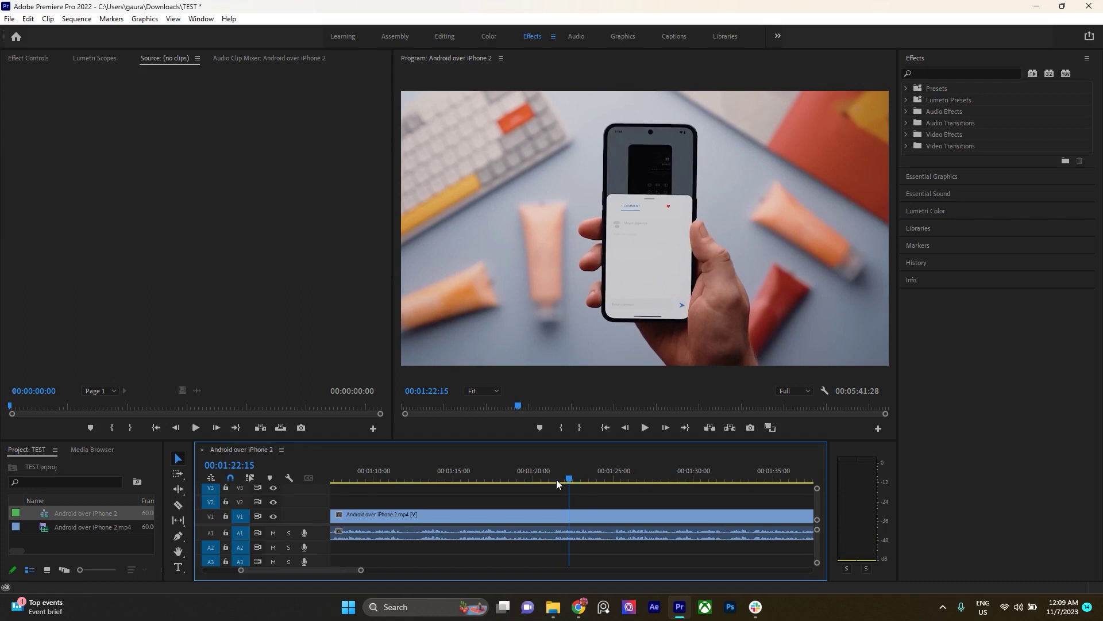
# Play the sequence from about 1:22, zooming the timeline out and in, then stop
pyautogui.press('space')
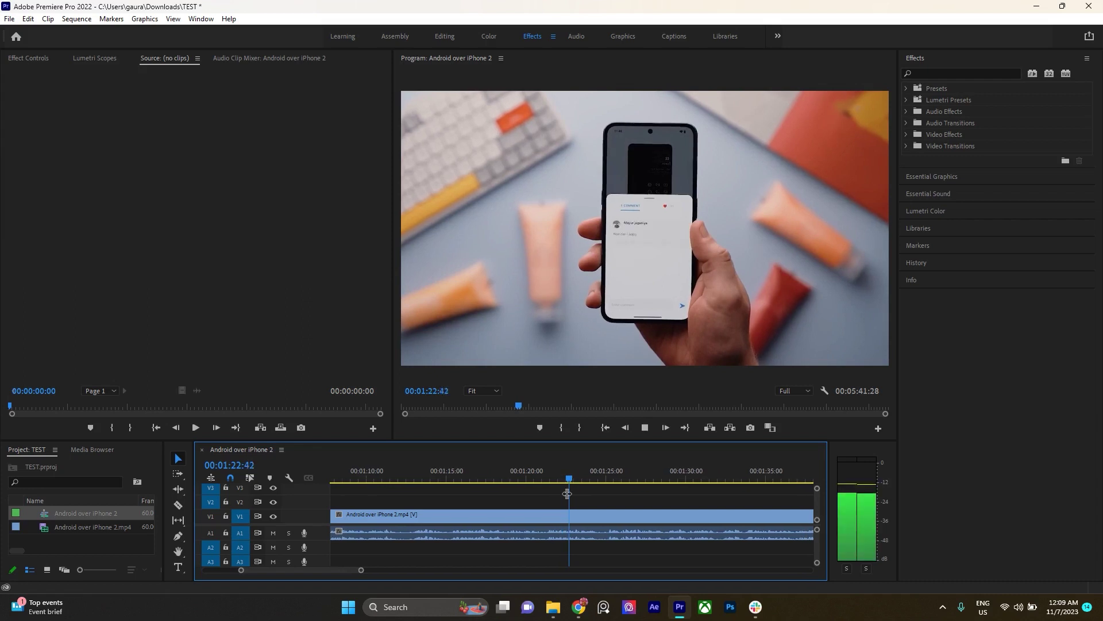
pyautogui.press('-')
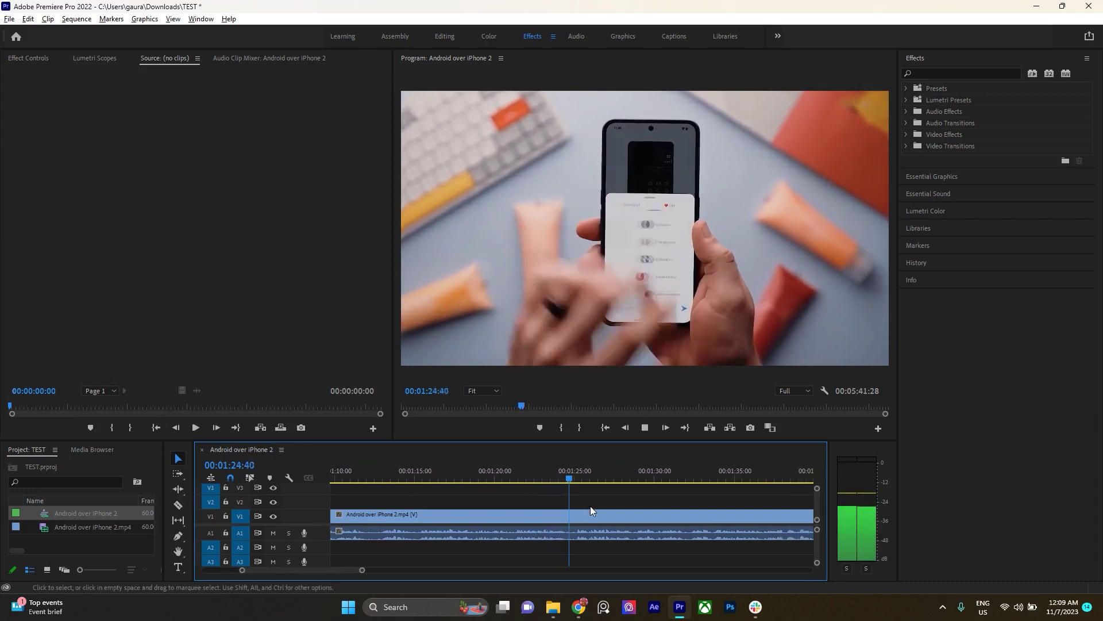
pyautogui.press('-')
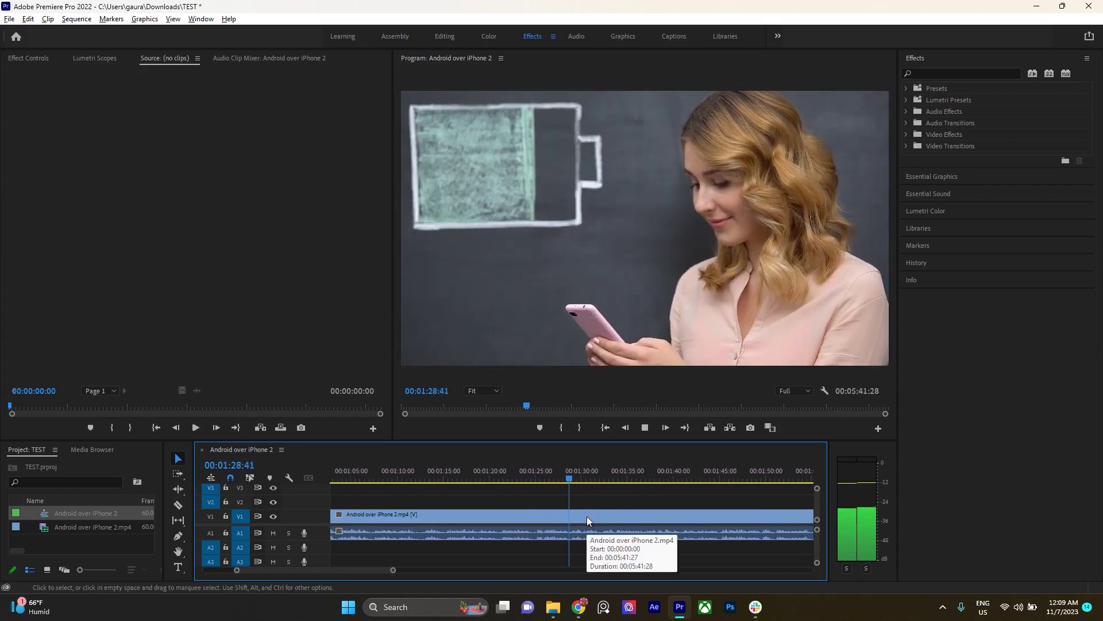
pyautogui.press('=')
pyautogui.press('-')
pyautogui.press('=')
# Jump back to 1:30, replay to about 1:31, then scrub back to about 1:26
pyautogui.moveTo(568, 482); pyautogui.dragTo(542, 481)
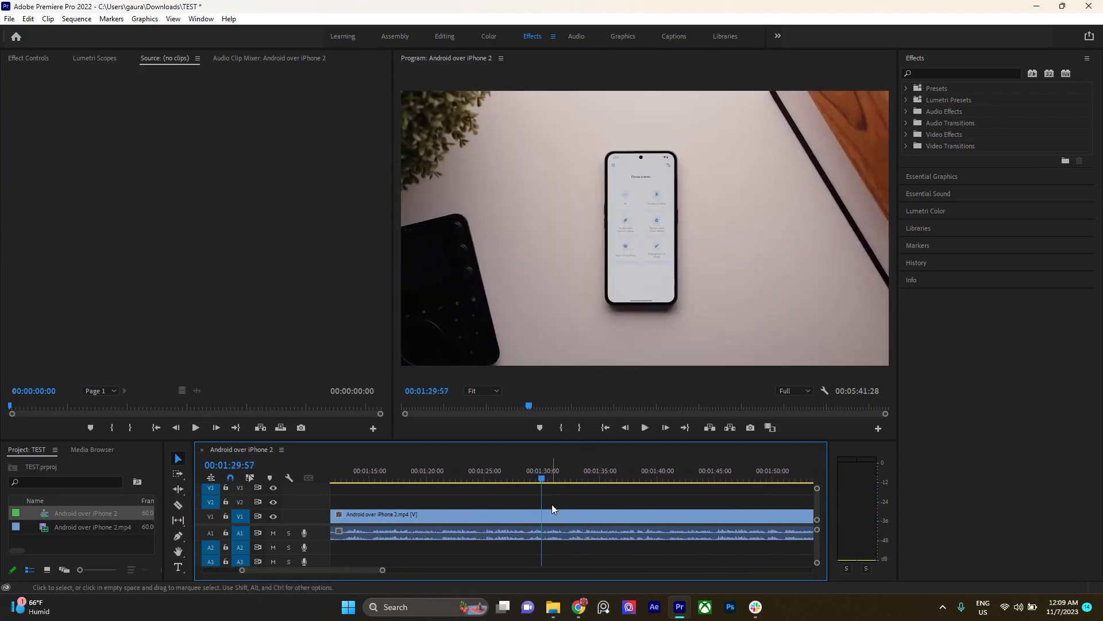
pyautogui.press('=')
pyautogui.press('space')
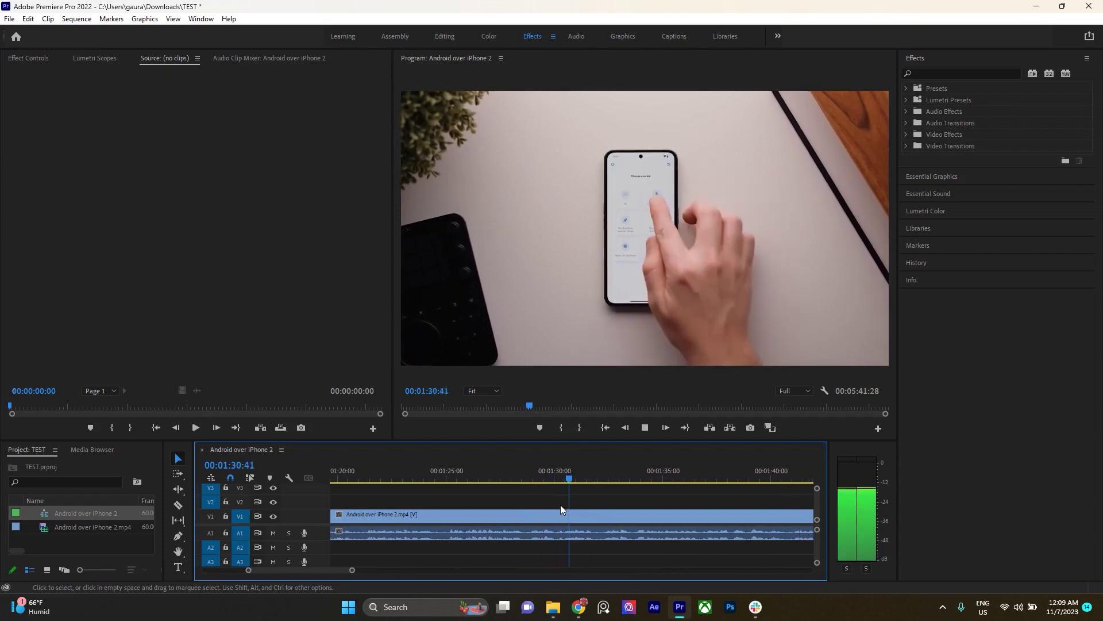
pyautogui.press('space')
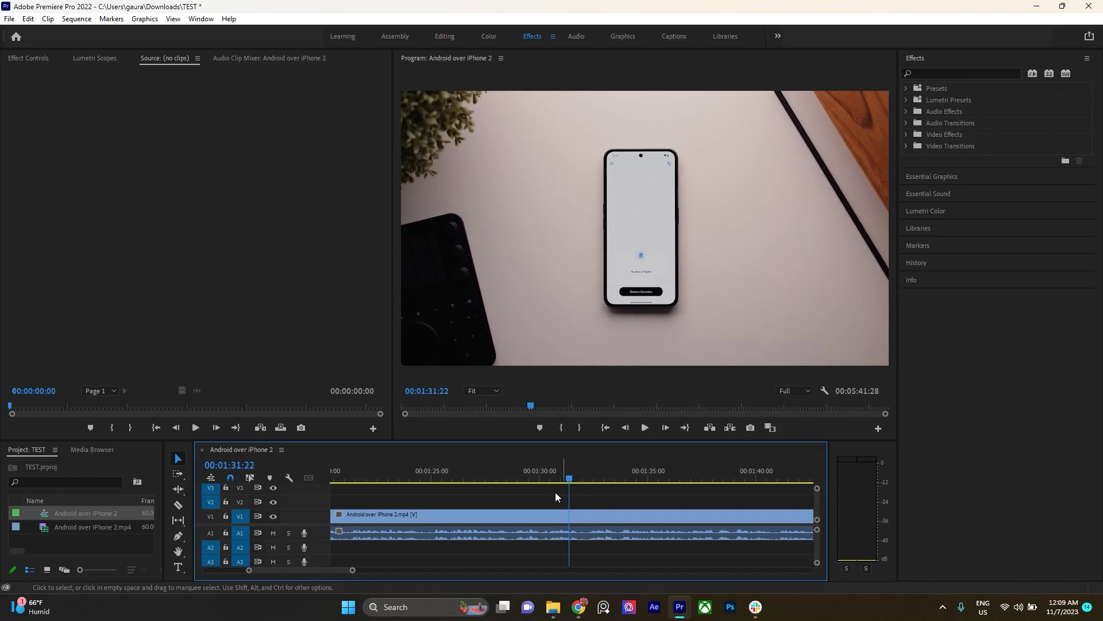
pyautogui.moveTo(477, 477)
pyautogui.mouseDown()
pyautogui.moveTo(397, 473)
pyautogui.moveTo(588, 492)
pyautogui.mouseUp()
# Enlarge the V1 and A1 tracks, play from 1:32 to about 1:36, and park at 00:01:32:41
pyautogui.scroll(1, 594, 518)
pyautogui.scroll(1, 594, 518)
pyautogui.scroll(1, 325, 516)
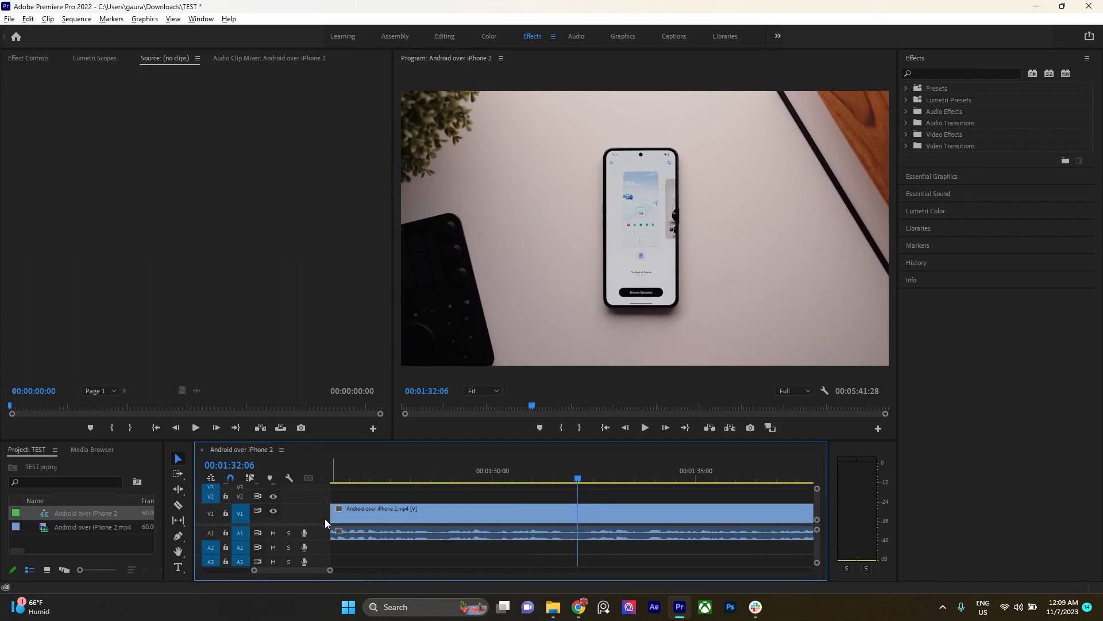
pyautogui.scroll(1, 326, 532)
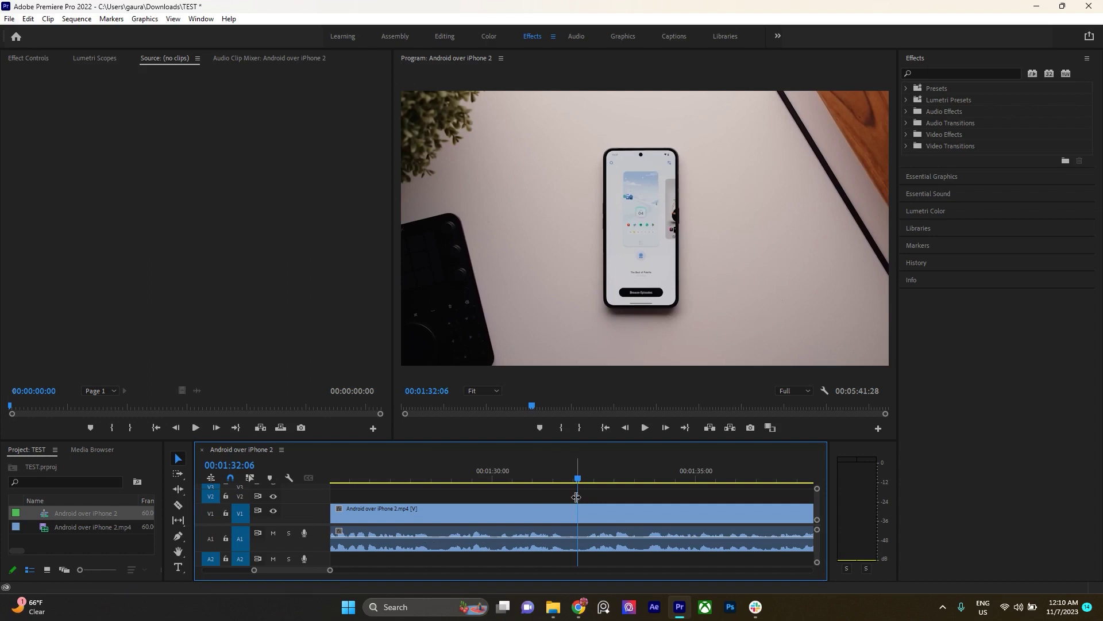
pyautogui.press('space')
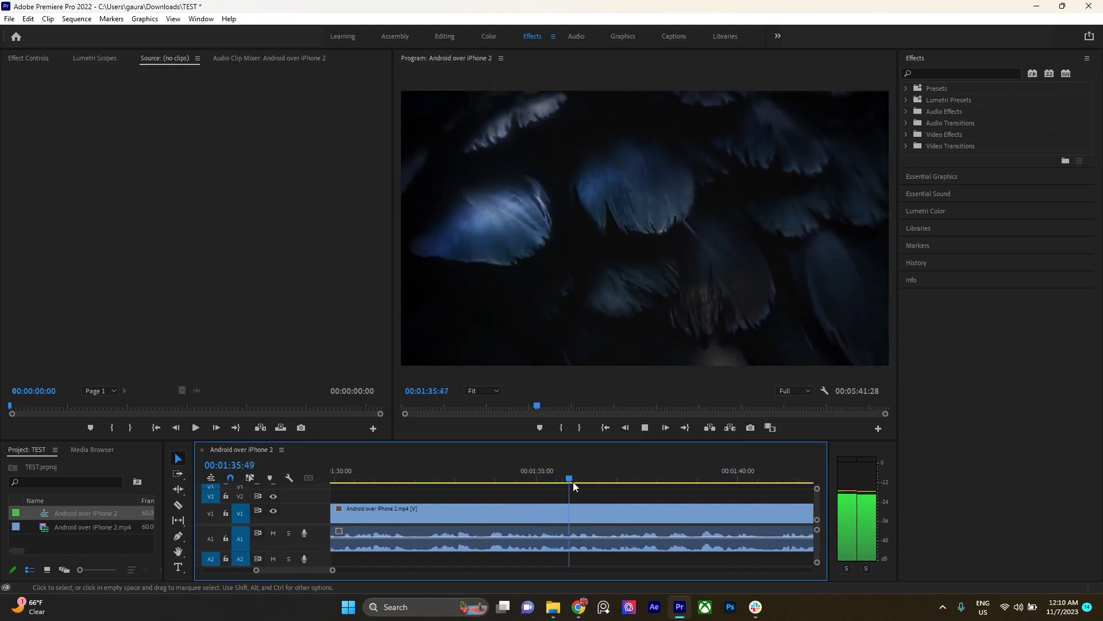
pyautogui.moveTo(572, 481)
pyautogui.mouseDown()
pyautogui.moveTo(358, 474)
pyautogui.moveTo(395, 481)
pyautogui.mouseUp()
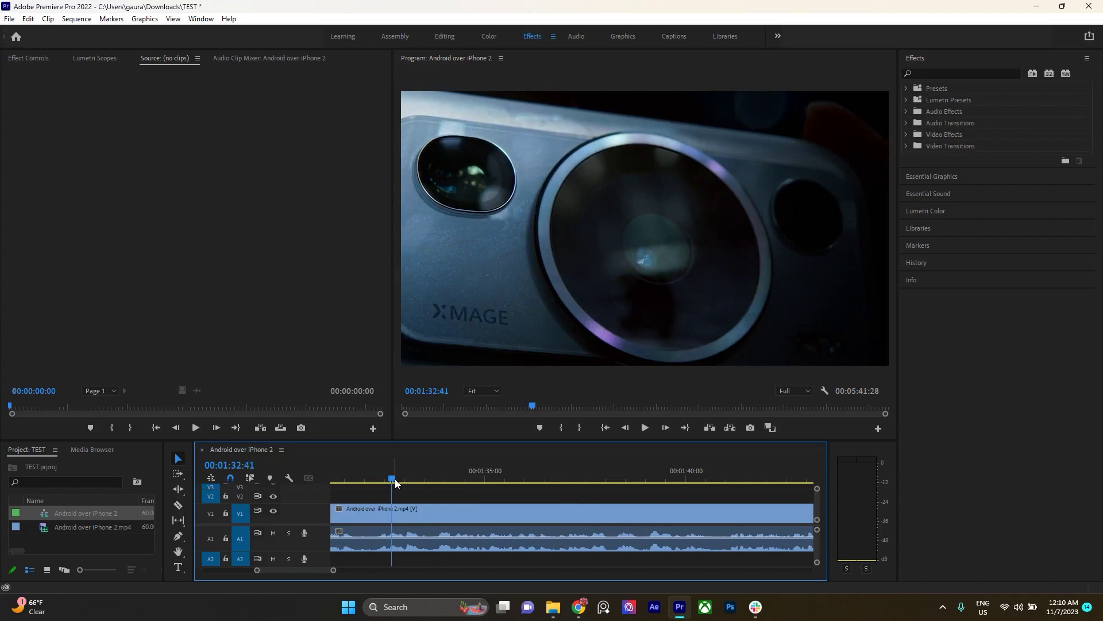
# Play on from 1:32, then jump back to about 1:55 and replay to 00:01:58:09
pyautogui.press('space')
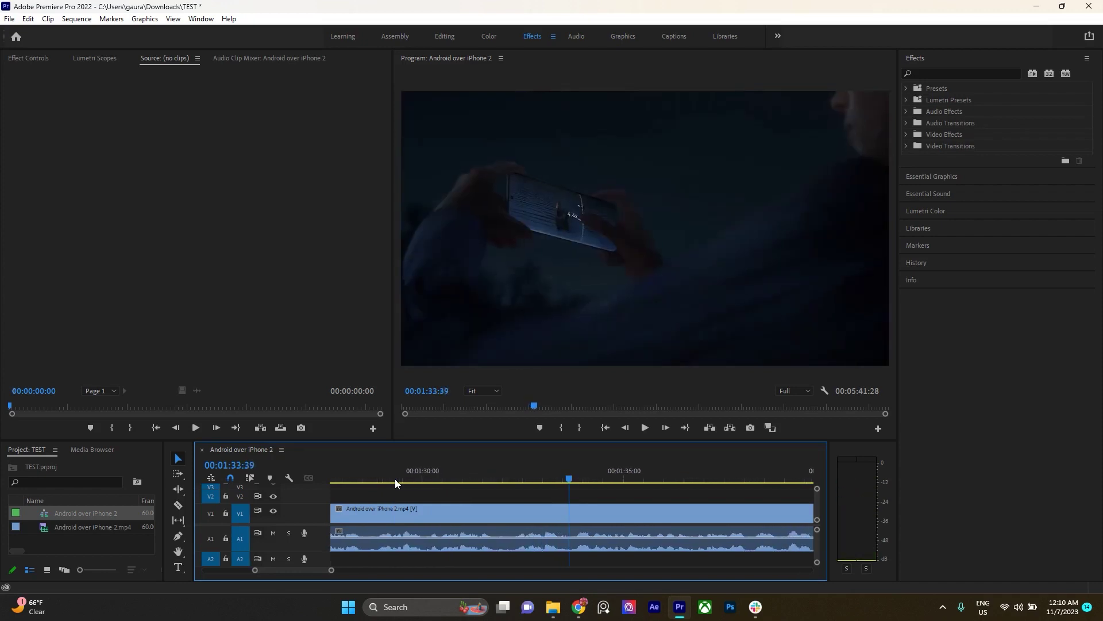
pyautogui.press('space')
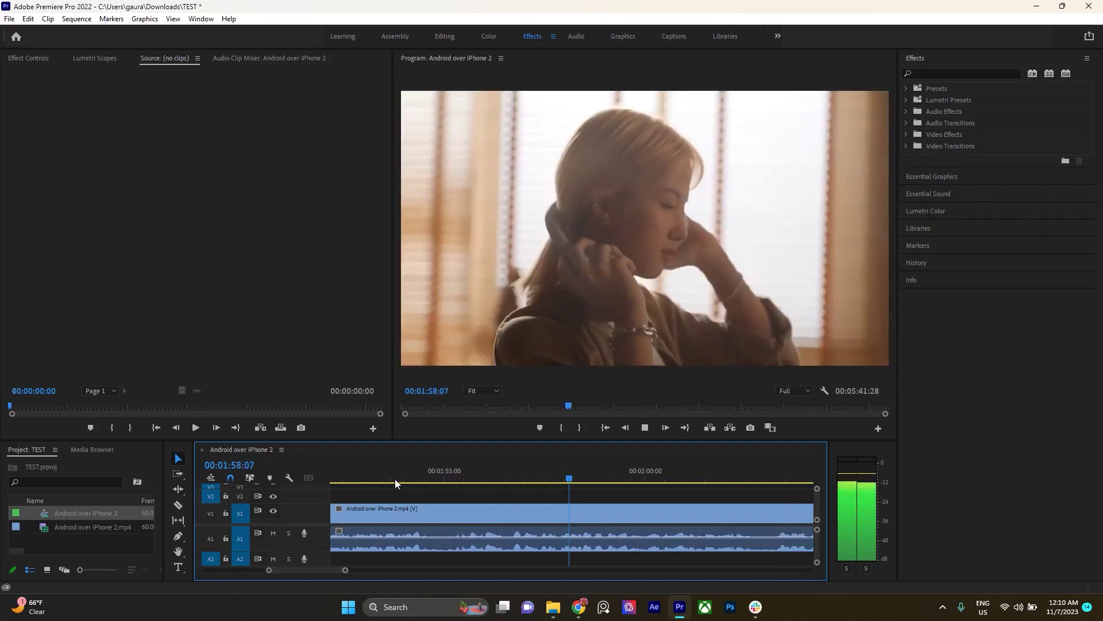
pyautogui.press('space')
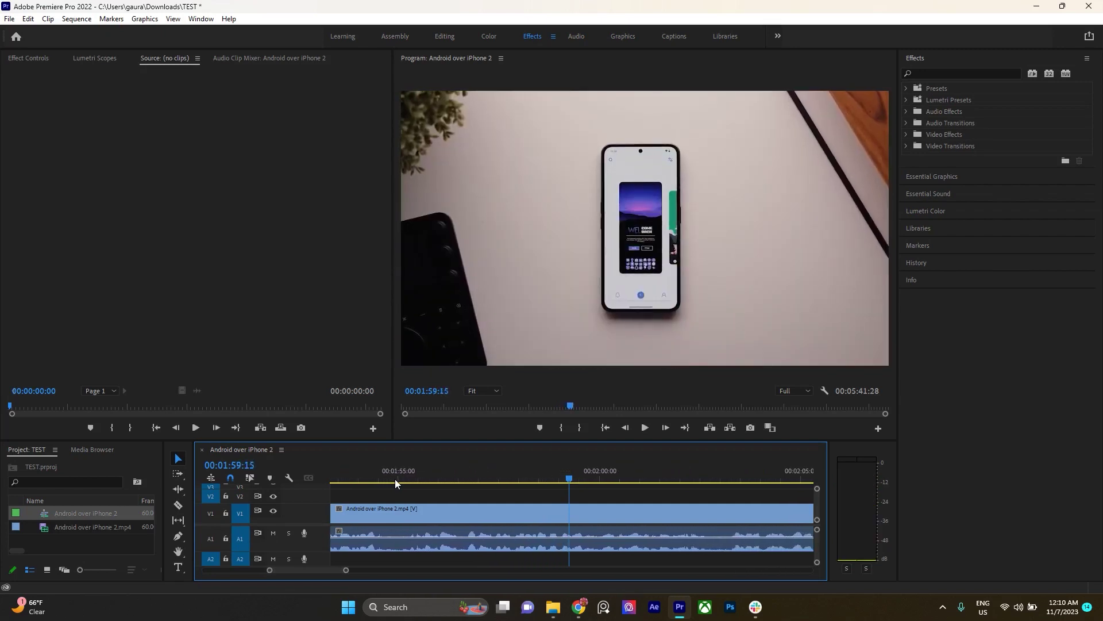
pyautogui.moveTo(452, 473)
pyautogui.mouseDown()
pyautogui.moveTo(395, 474)
pyautogui.moveTo(412, 482)
pyautogui.mouseUp()
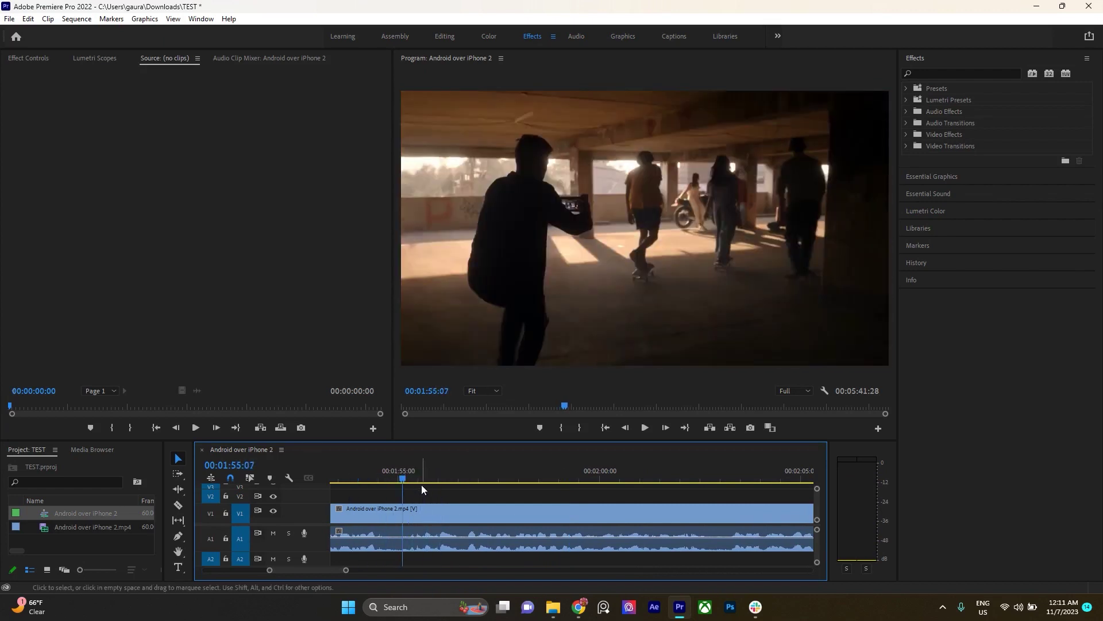
pyautogui.press('space')
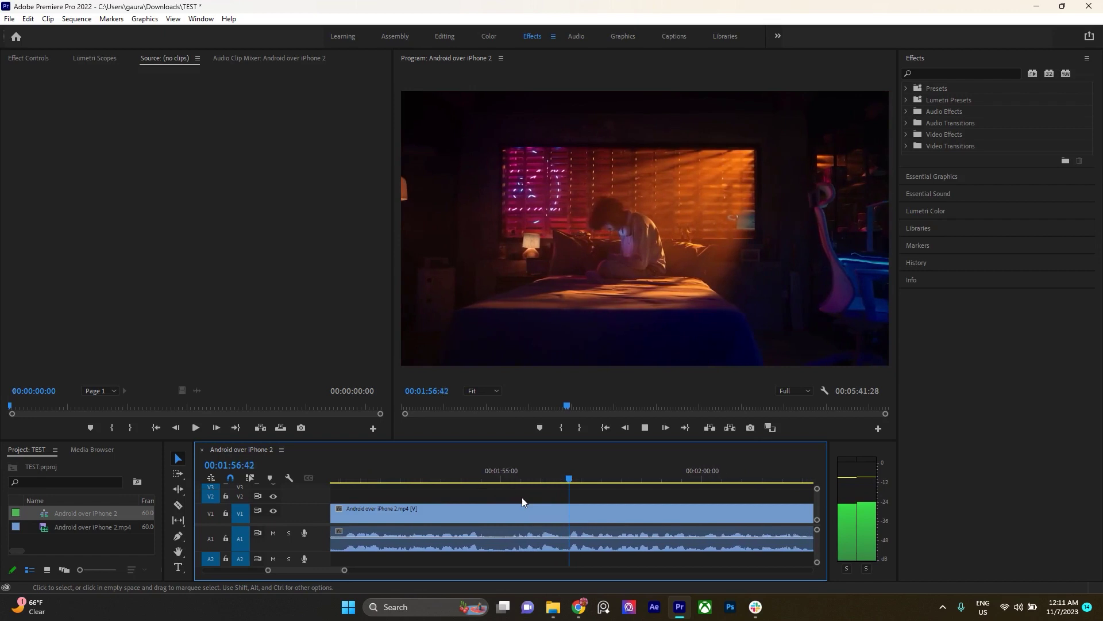
pyautogui.press('space')
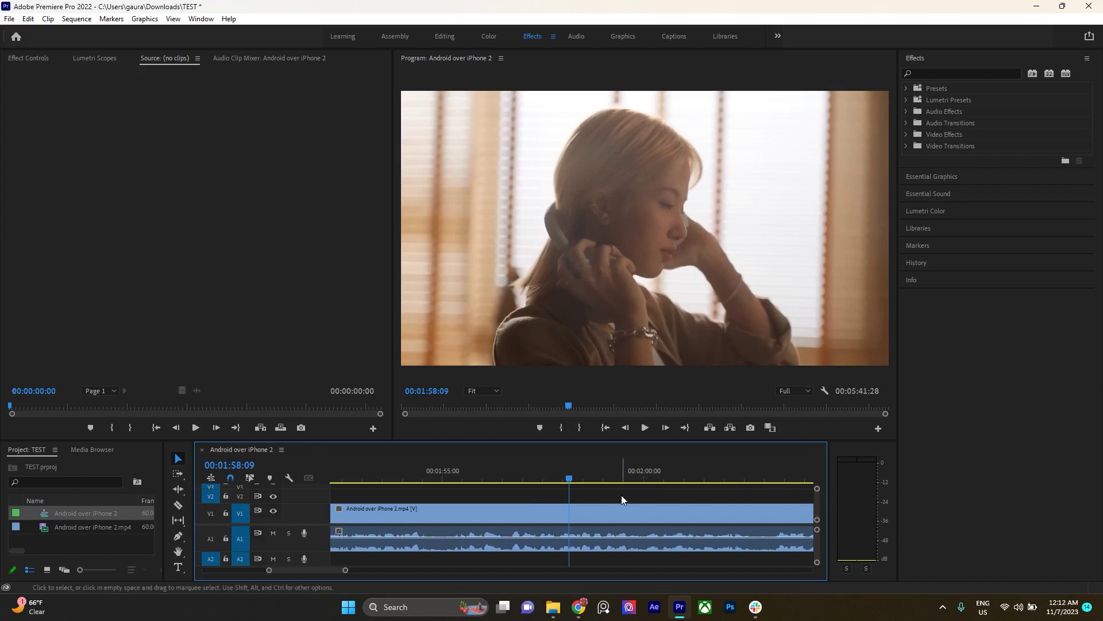
# Scrub through the Sony, Huawei and Motorola shots near 2:04, settling at 00:02:04:55 on the call-screen shot
pyautogui.press('space')
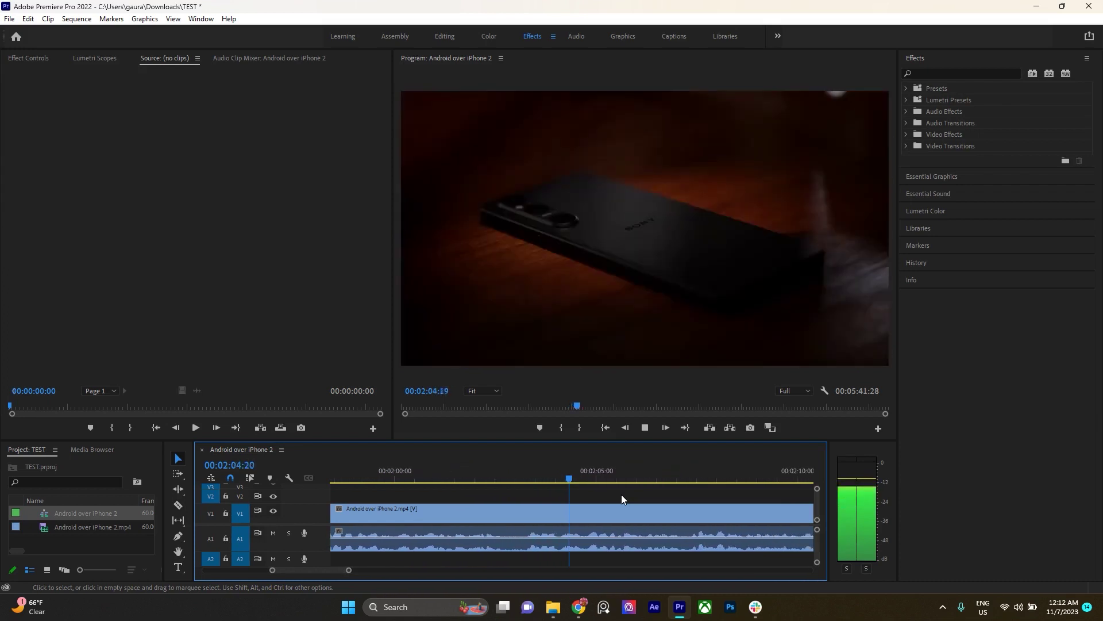
pyautogui.moveTo(561, 476)
pyautogui.mouseDown()
pyautogui.moveTo(474, 481)
pyautogui.moveTo(495, 483)
pyautogui.mouseUp()
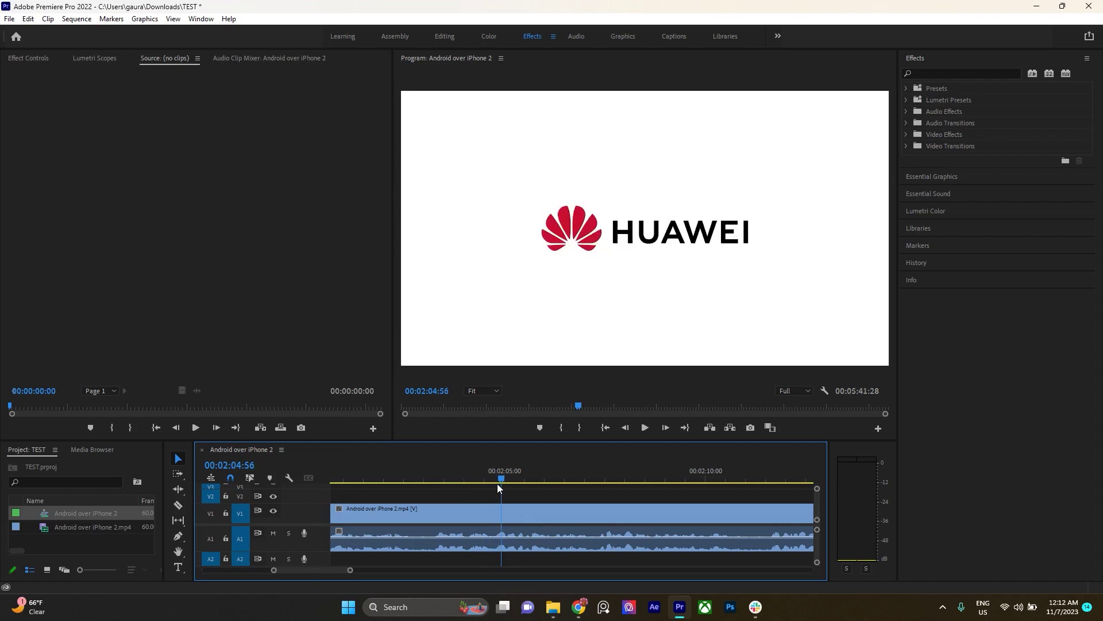
pyautogui.moveTo(495, 484); pyautogui.dragTo(440, 481)
pyautogui.press('space')
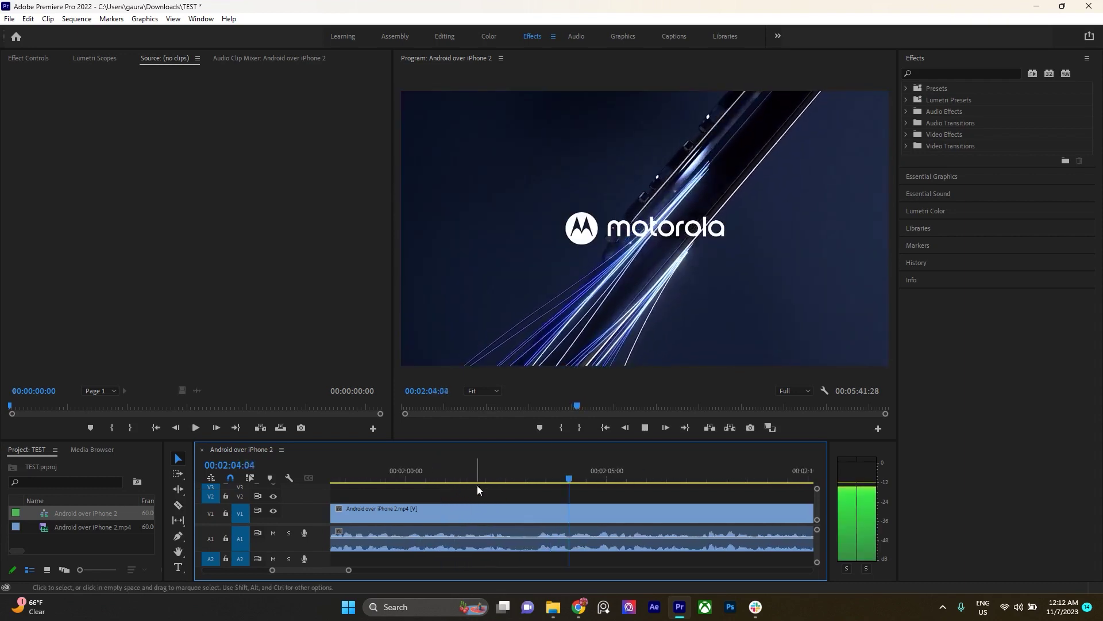
pyautogui.click(498, 470)
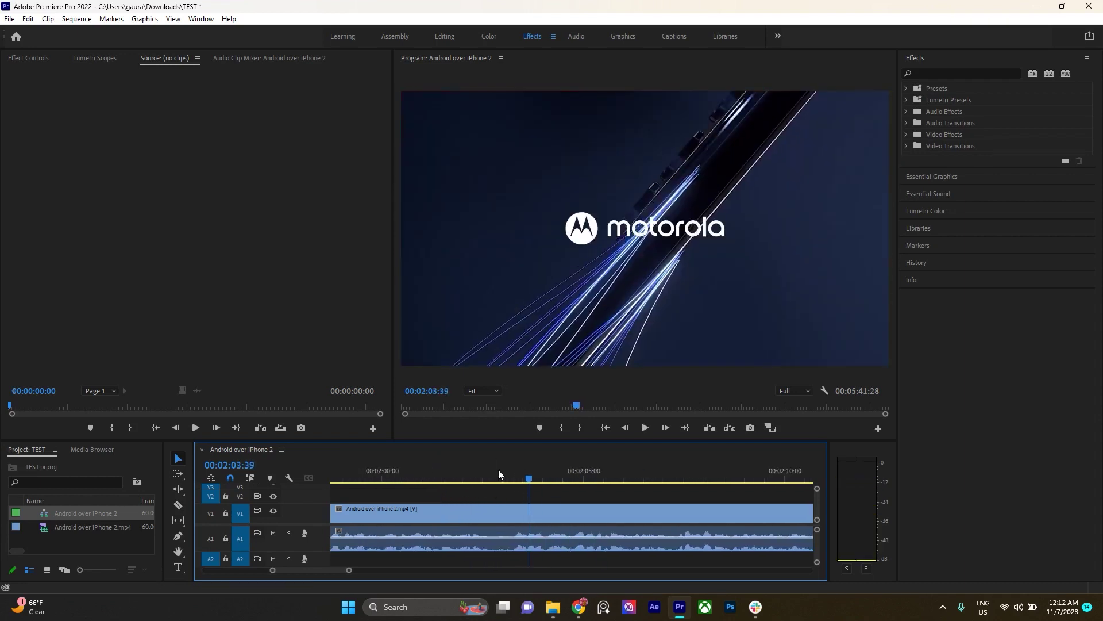
pyautogui.moveTo(567, 481); pyautogui.dragTo(550, 475)
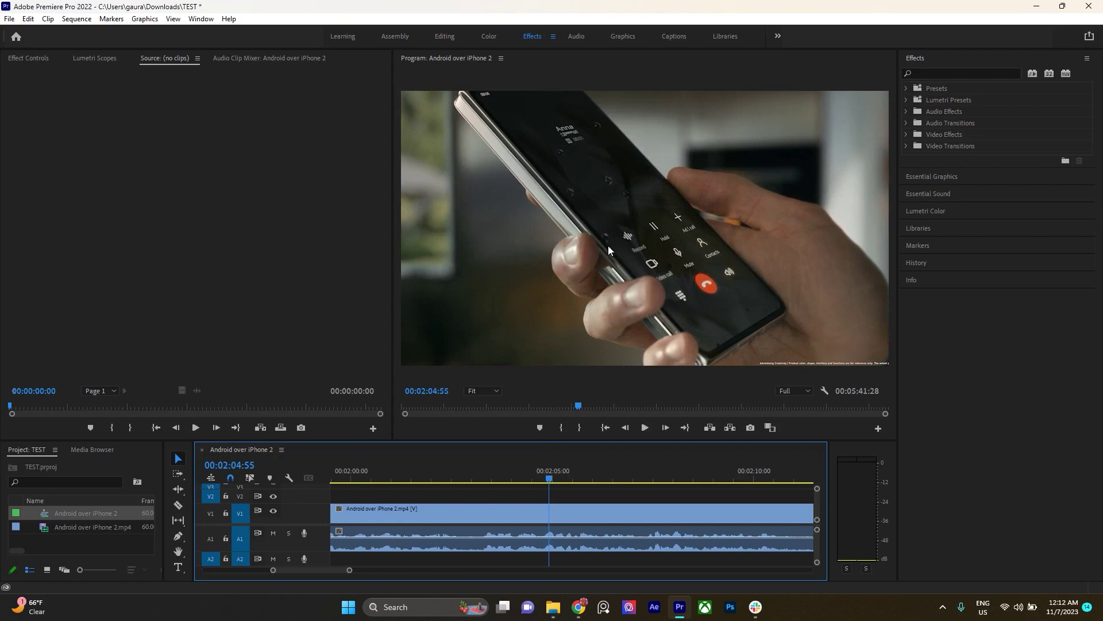
# Step frame by frame around 2:04:56 across the call-screen and Huawei logo cut
pyautogui.press('Right')
pyautogui.press('Left')
pyautogui.press('Left')
pyautogui.press('Left')
pyautogui.press('Left')
pyautogui.press('Left')
pyautogui.press('Left')
pyautogui.press('Left')
pyautogui.press('Left')
pyautogui.press('Left')
pyautogui.press('Left')
pyautogui.press('Left')
pyautogui.press('Left')
pyautogui.press('Left')
pyautogui.press('Left')
pyautogui.press('Left')
pyautogui.press('Left')
pyautogui.press('Left')
pyautogui.press('Left')
pyautogui.press('Left')
pyautogui.press('Right')
pyautogui.press('Right')
pyautogui.press('Right')
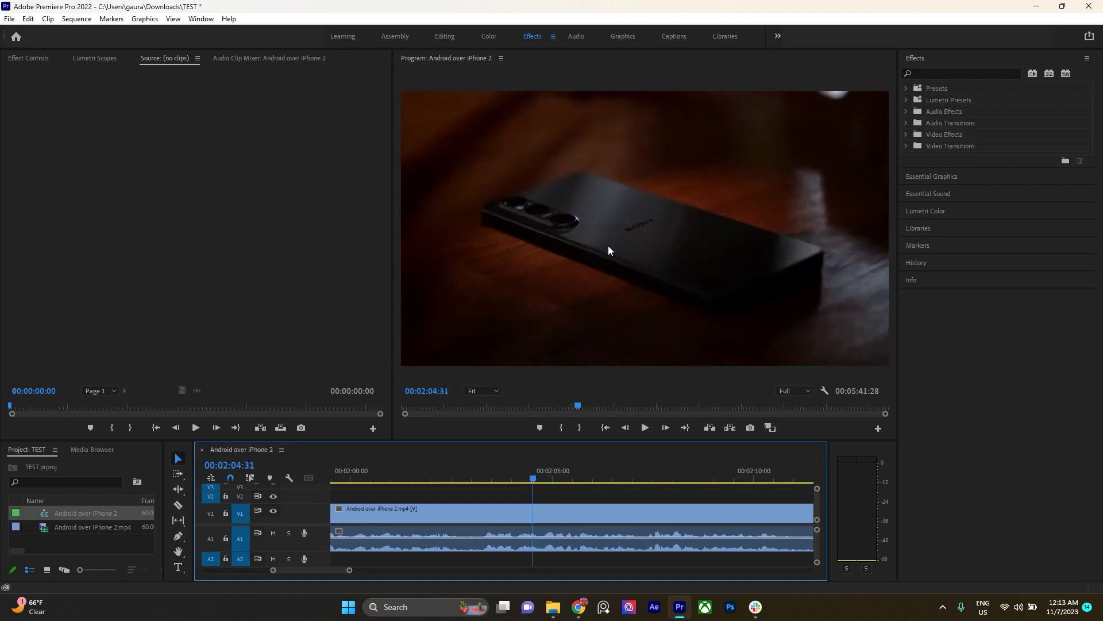
pyautogui.press('Right')
pyautogui.press('Right')
pyautogui.press('Right')
pyautogui.press('Right')
pyautogui.press('Right')
pyautogui.press('Right')
pyautogui.press('Right')
pyautogui.press('Right')
pyautogui.press('Right')
pyautogui.press('Right')
pyautogui.press('Right')
pyautogui.press('Right')
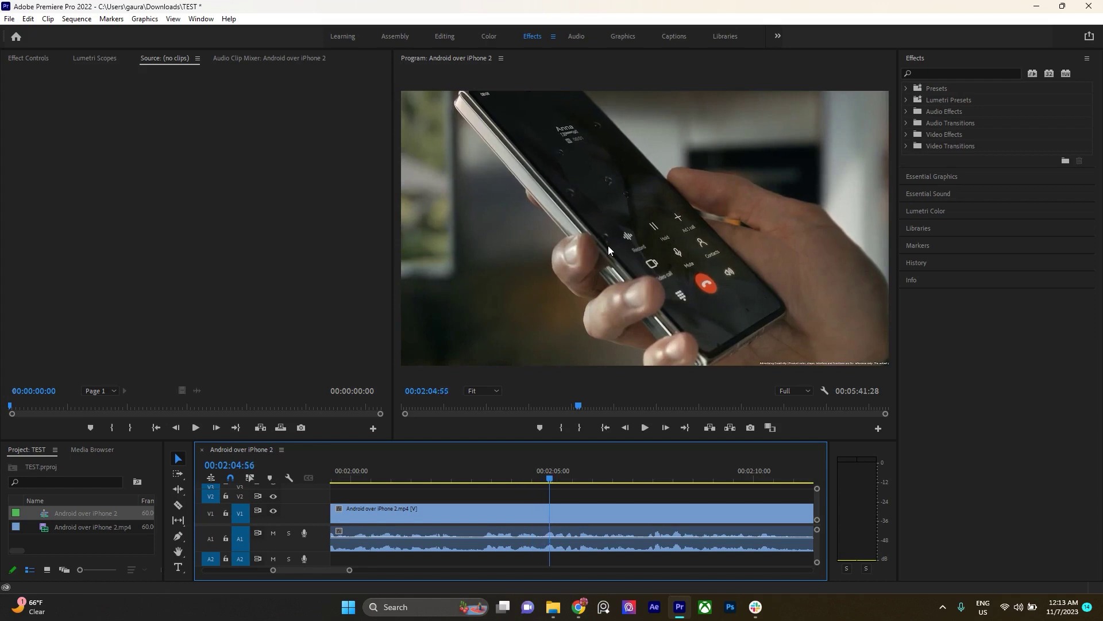
pyautogui.press('Right')
pyautogui.press('Right')
pyautogui.press('Right')
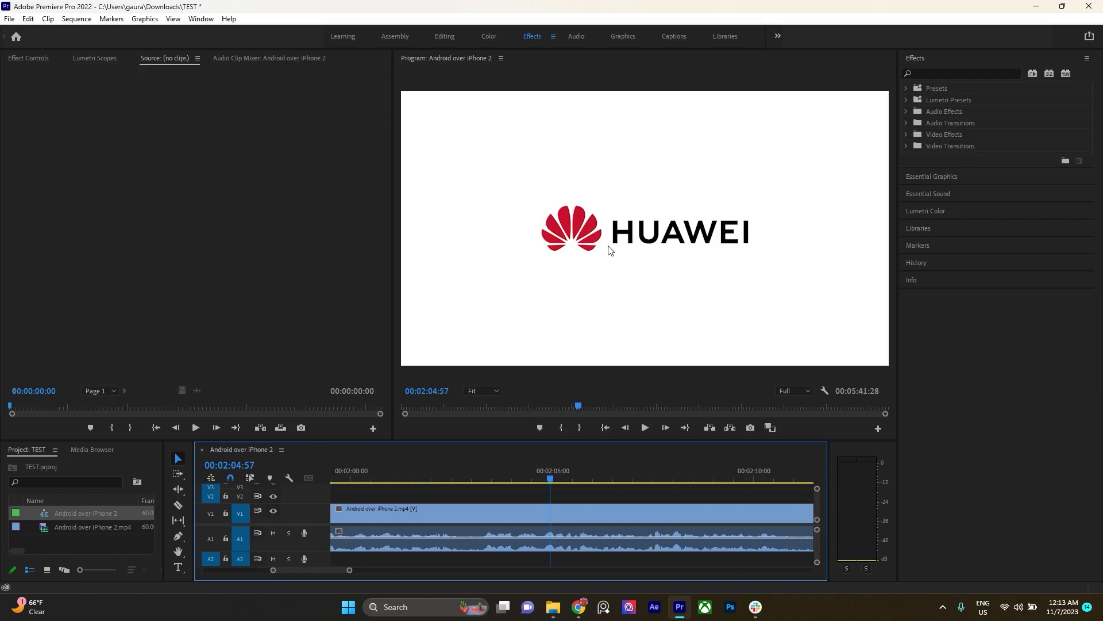
# Play on through the water-splash shots and stop at 00:02:22:55 on the family scene
pyautogui.press('space')
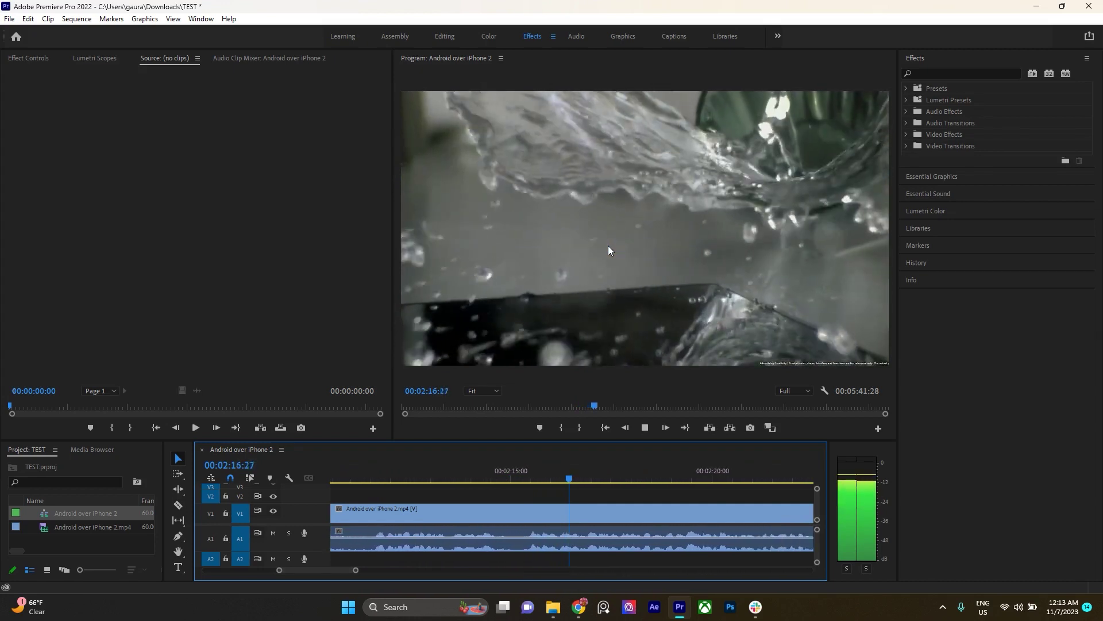
pyautogui.press('space')
pyautogui.press('space')
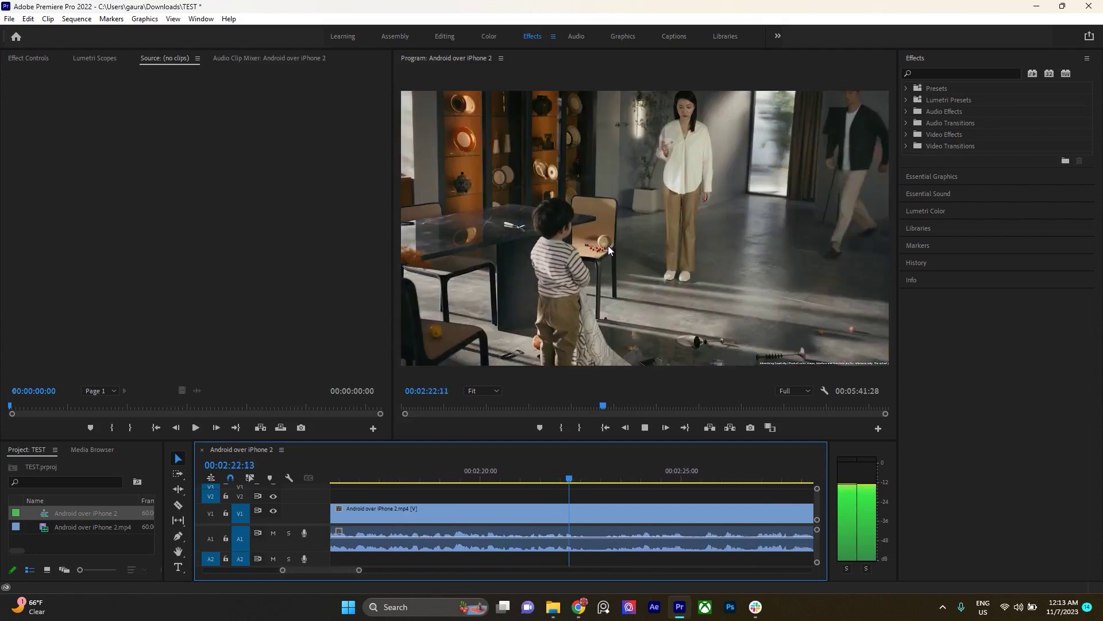
pyautogui.press('space')
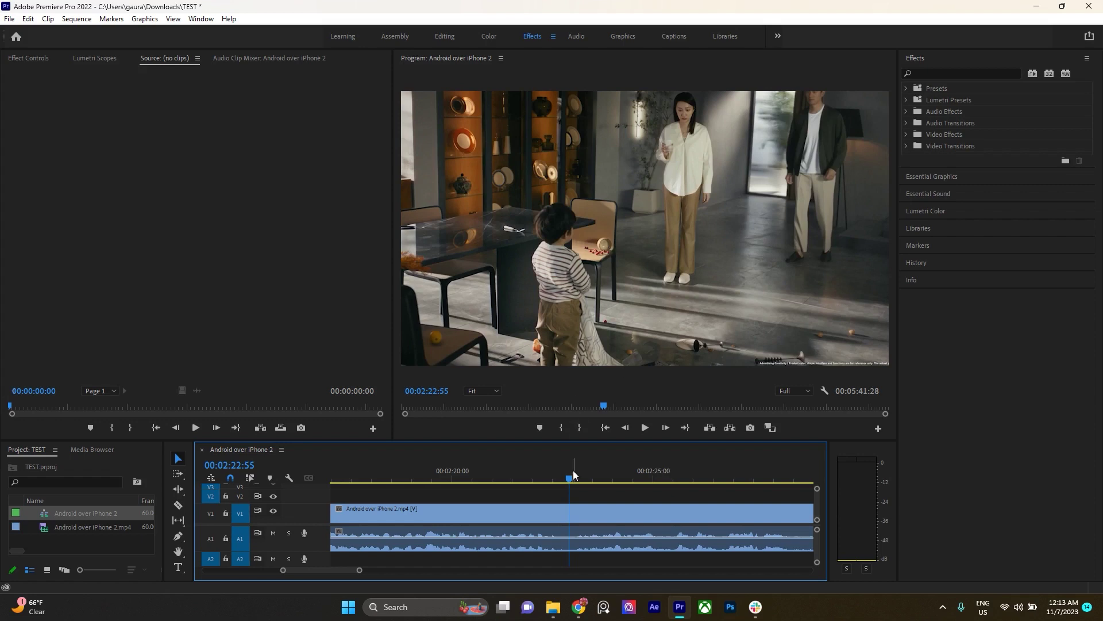
# Scrub back to about 2:13 and play through the water-splash shot from 2:15
pyautogui.moveTo(574, 470); pyautogui.dragTo(316, 461)
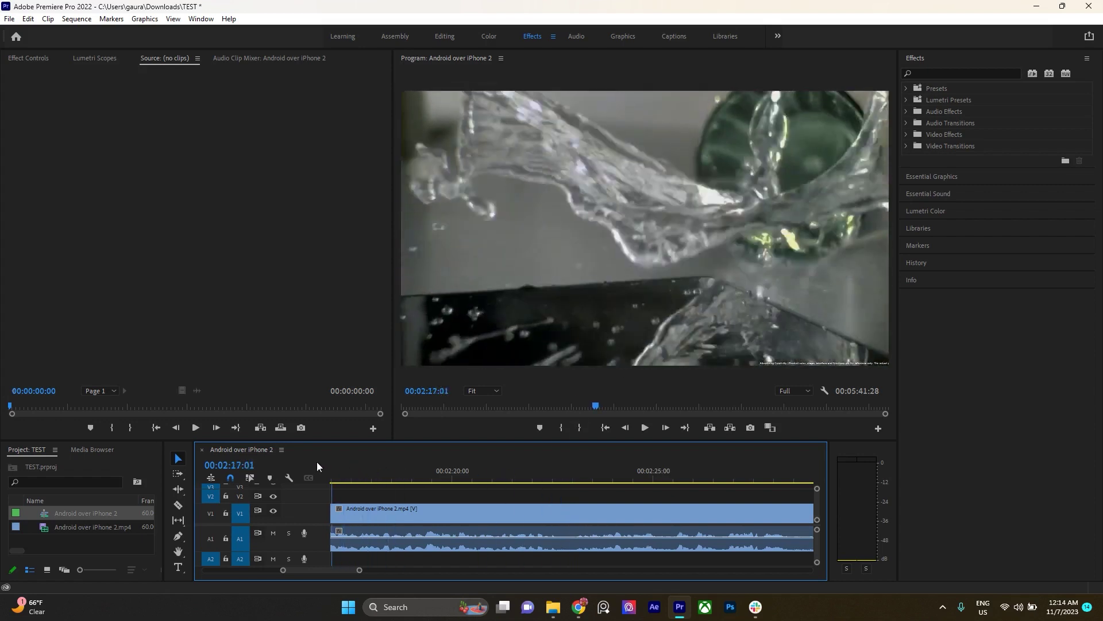
pyautogui.moveTo(316, 461)
pyautogui.mouseDown()
pyautogui.moveTo(379, 492)
pyautogui.moveTo(440, 493)
pyautogui.moveTo(425, 490)
pyautogui.mouseUp()
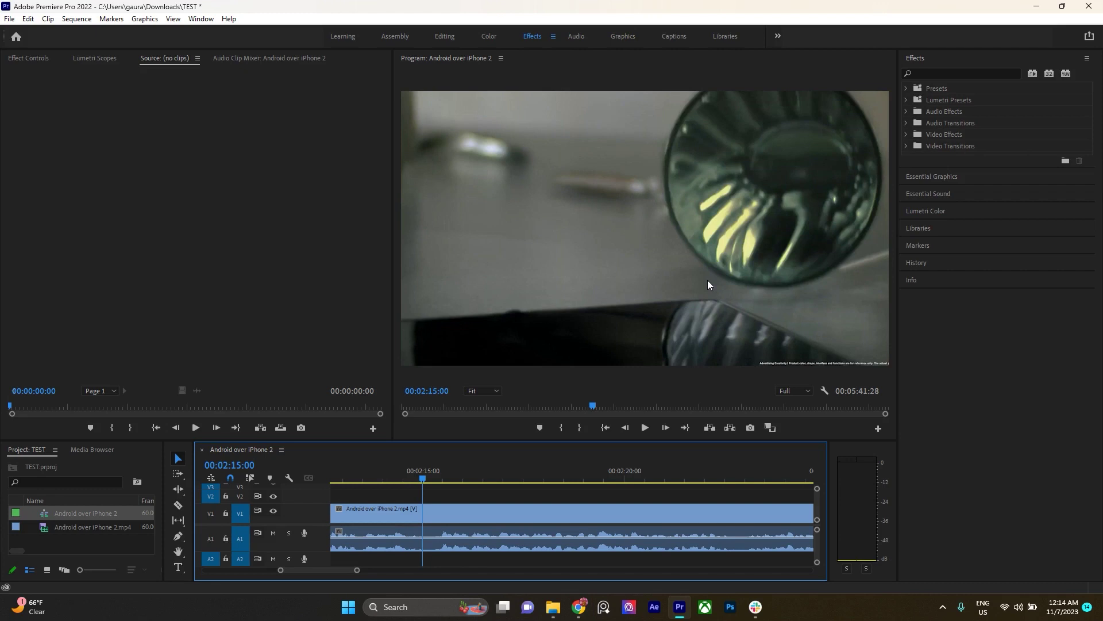
pyautogui.press('space')
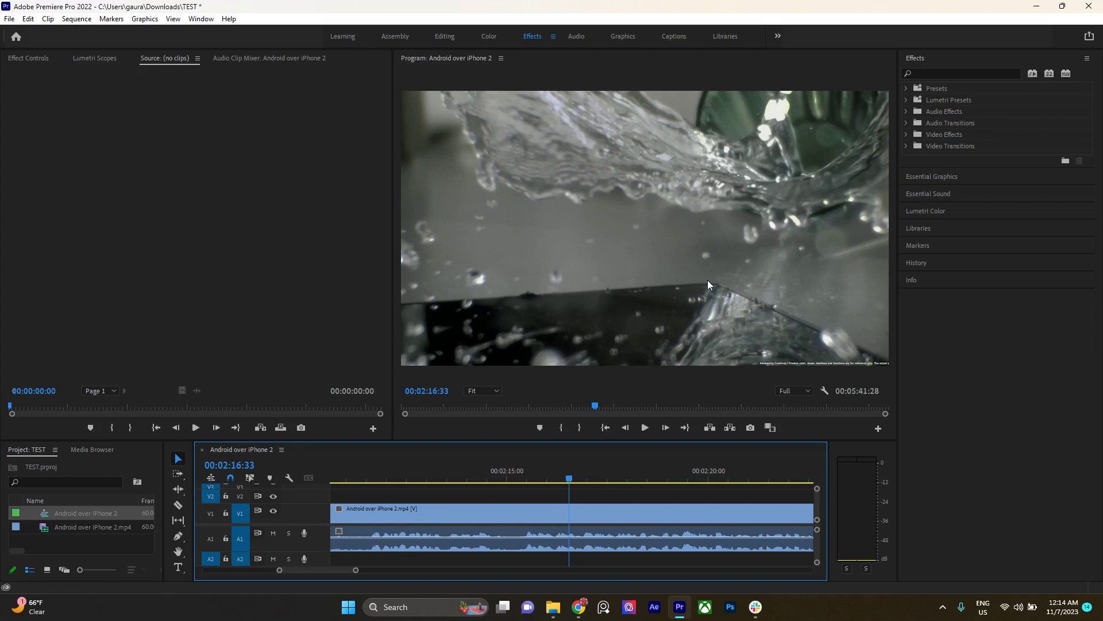
pyautogui.press('space')
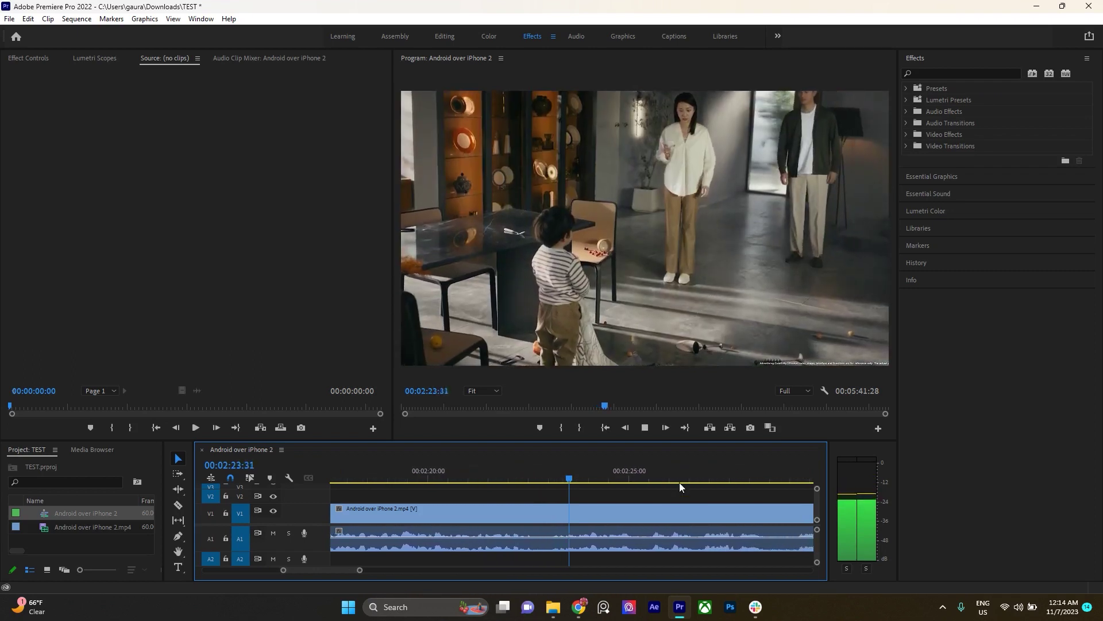
# Zoom the timeline out and in, jump back to about 2:23, and stop near 2:25
pyautogui.press('-')
pyautogui.press('-')
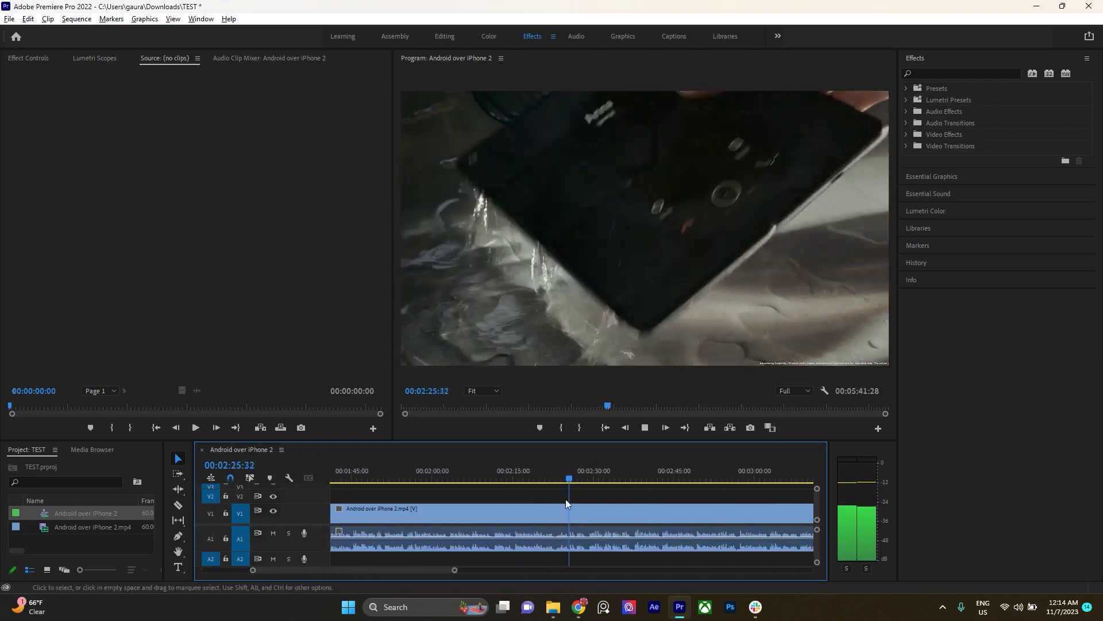
pyautogui.press('-')
pyautogui.press('=')
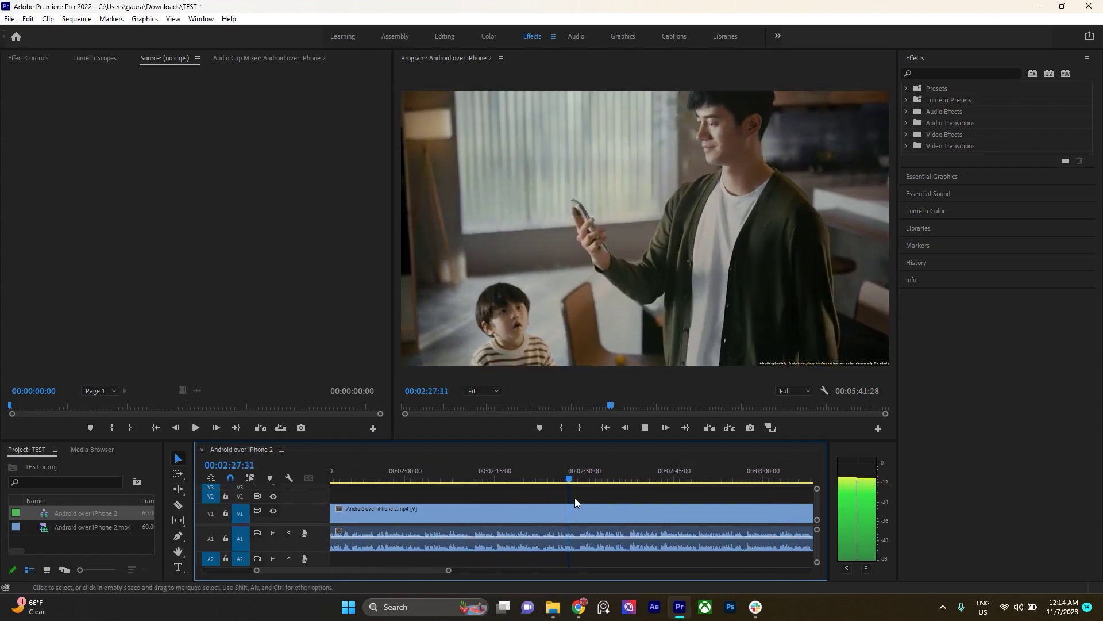
pyautogui.click(539, 474)
pyautogui.press('=')
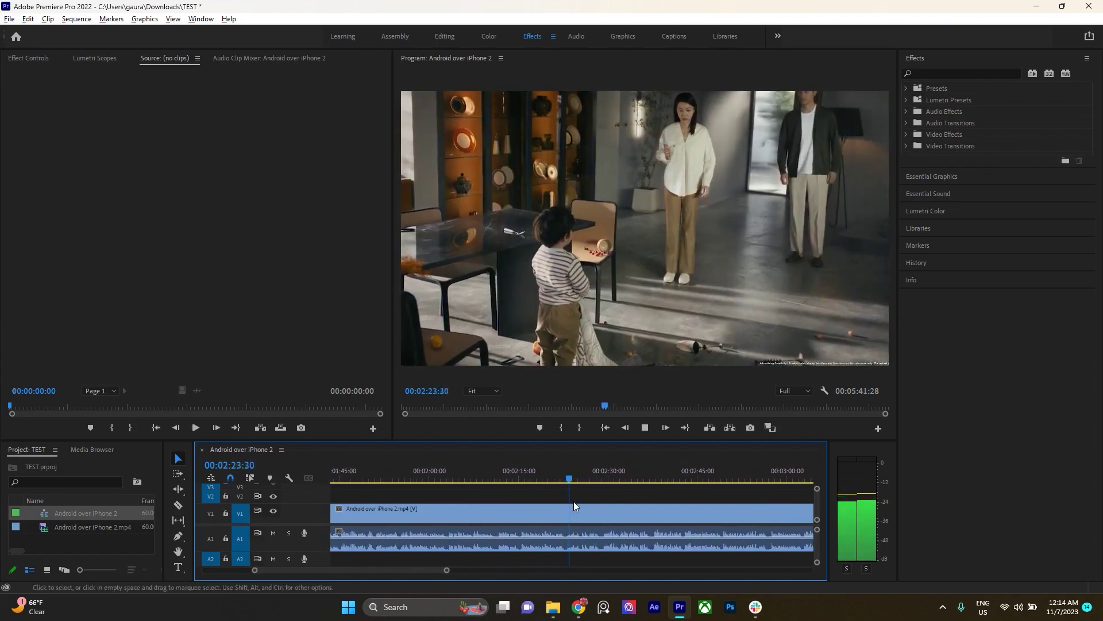
pyautogui.press('=')
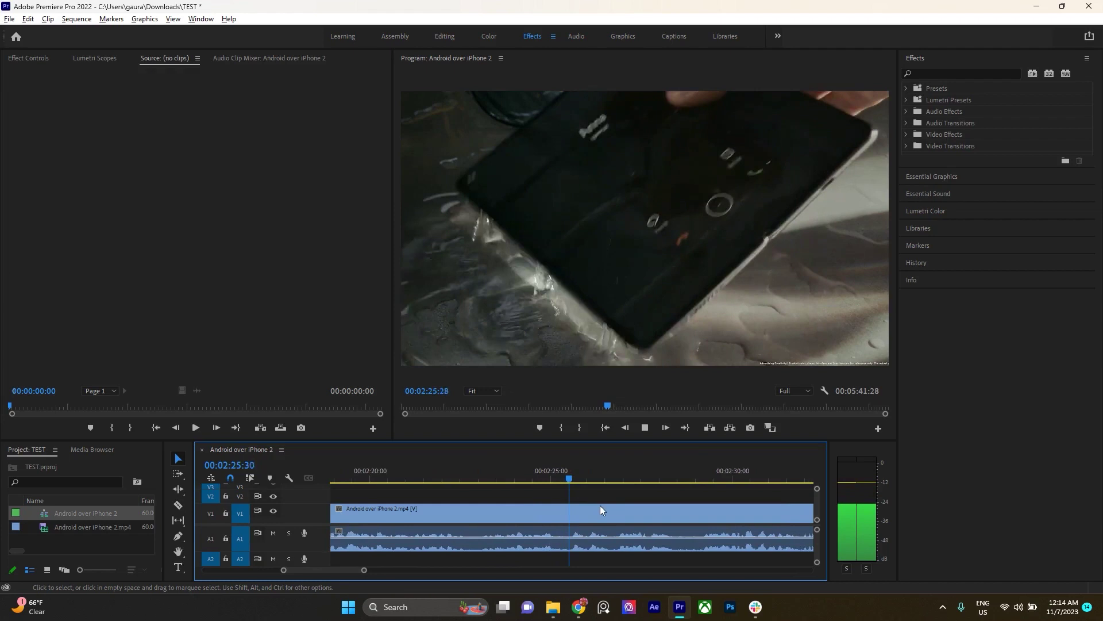
pyautogui.press('space')
pyautogui.press('space')
pyautogui.press('space')
# Scrub from the family shot near 2:23 into the phone and camera shots around 2:28–2:31
pyautogui.moveTo(568, 477)
pyautogui.mouseDown()
pyautogui.moveTo(475, 478)
pyautogui.moveTo(560, 493)
pyautogui.moveTo(570, 523)
pyautogui.moveTo(654, 523)
pyautogui.mouseUp()
pyautogui.press('-')
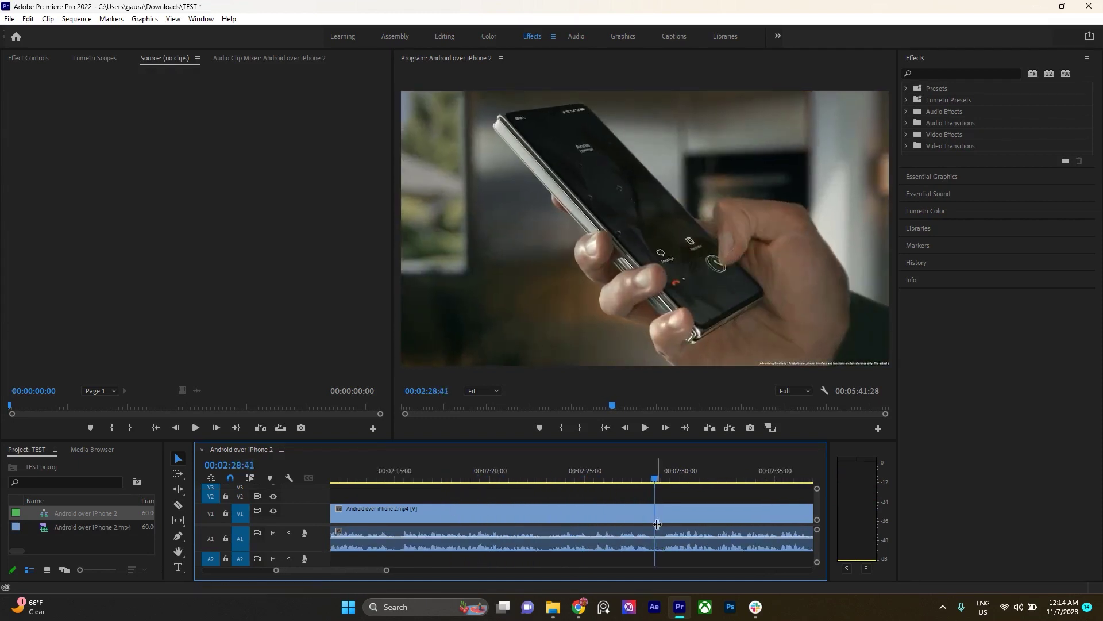
pyautogui.moveTo(591, 479)
pyautogui.mouseDown()
pyautogui.moveTo(628, 478)
pyautogui.moveTo(615, 484)
pyautogui.mouseUp()
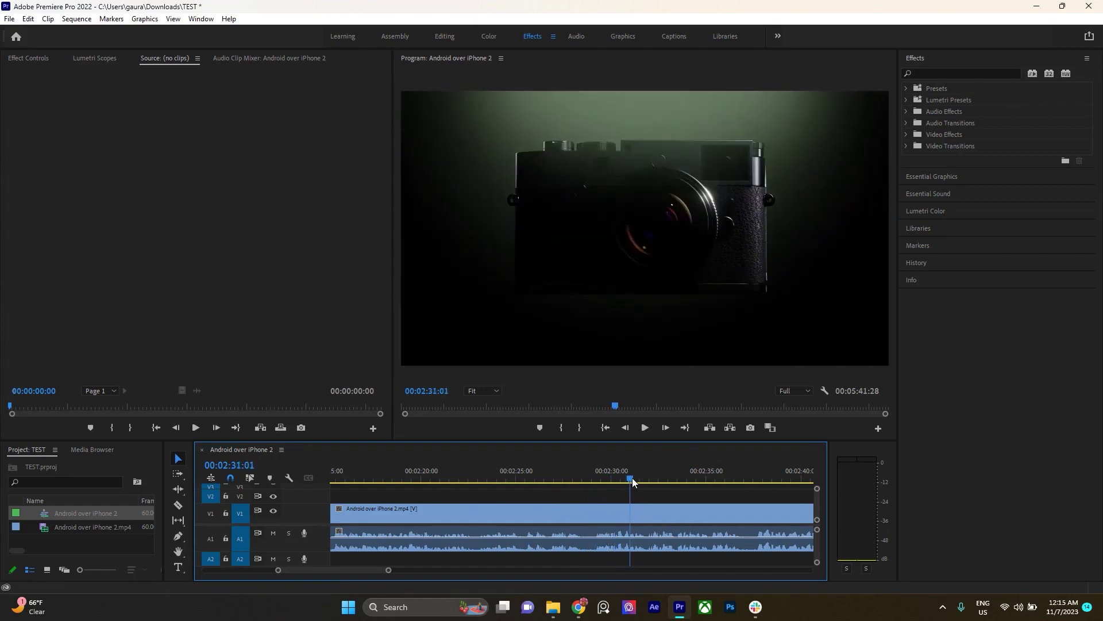
pyautogui.moveTo(615, 484)
pyautogui.mouseDown()
pyautogui.moveTo(742, 480)
pyautogui.moveTo(649, 480)
pyautogui.moveTo(682, 481)
pyautogui.moveTo(582, 491)
pyautogui.moveTo(685, 492)
pyautogui.moveTo(583, 500)
pyautogui.mouseUp()
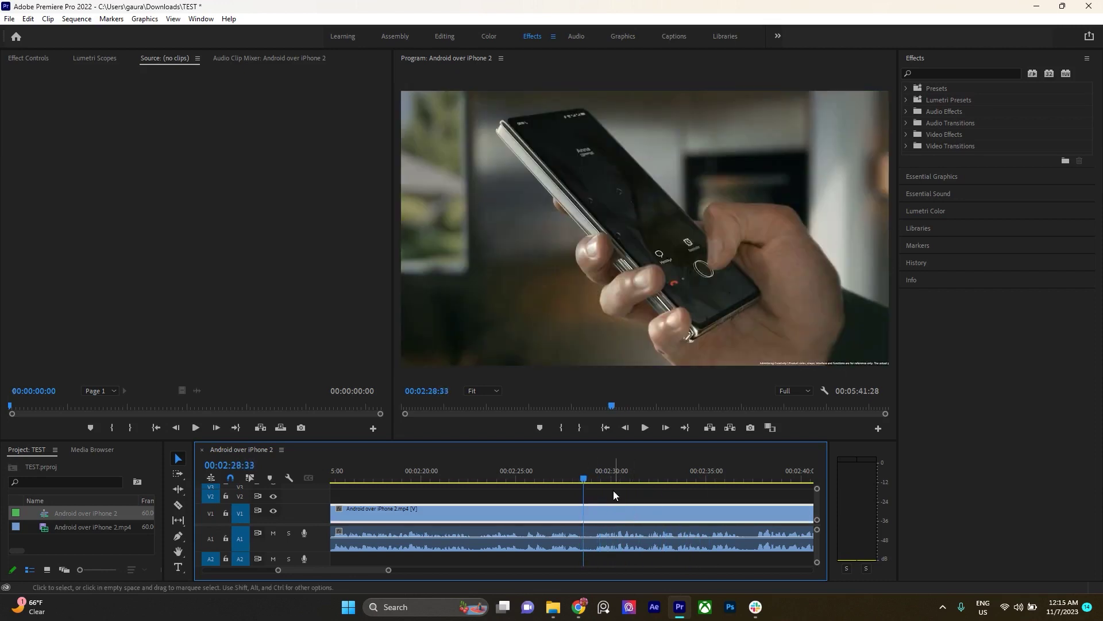
# Play from 2:28 and pause at 02:39:39 on the glowing circuit-board chip
pyautogui.press('space')
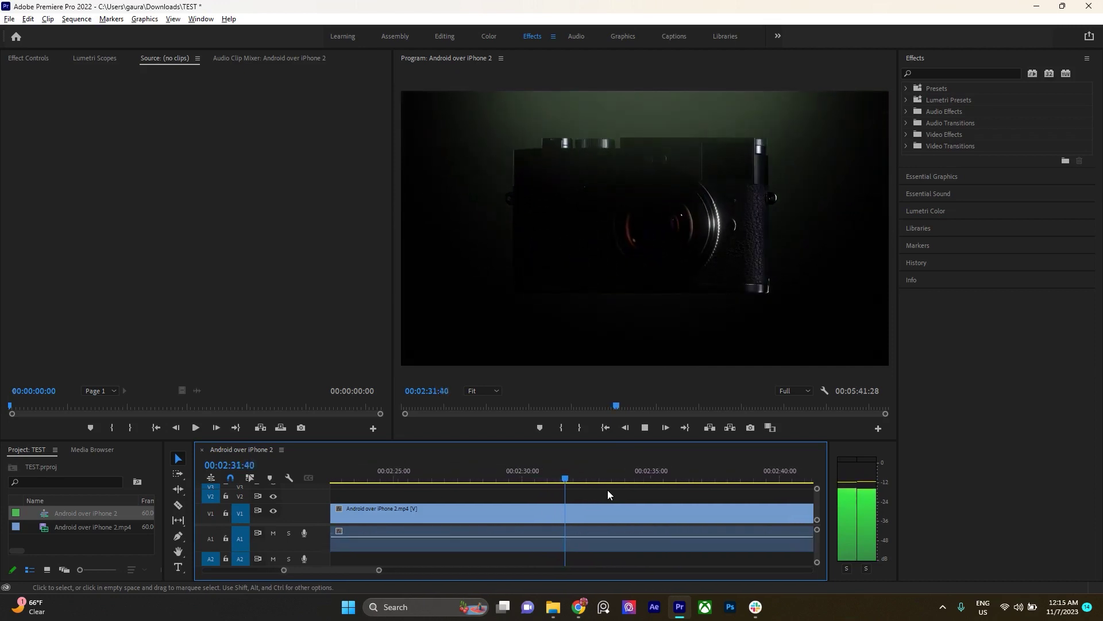
pyautogui.press('-')
pyautogui.press('-')
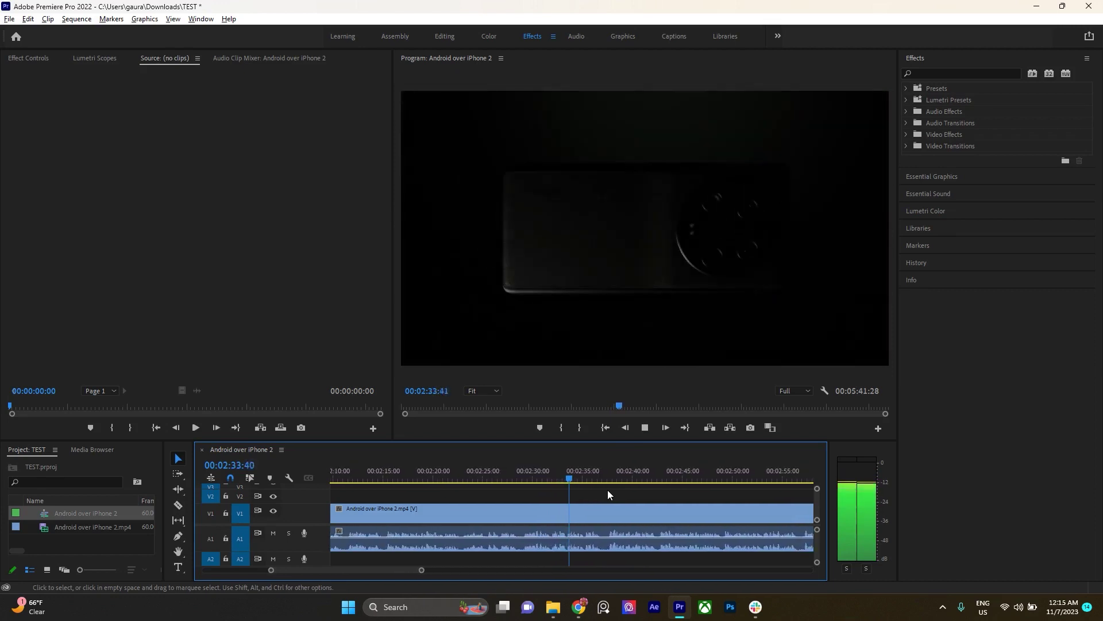
pyautogui.press('=')
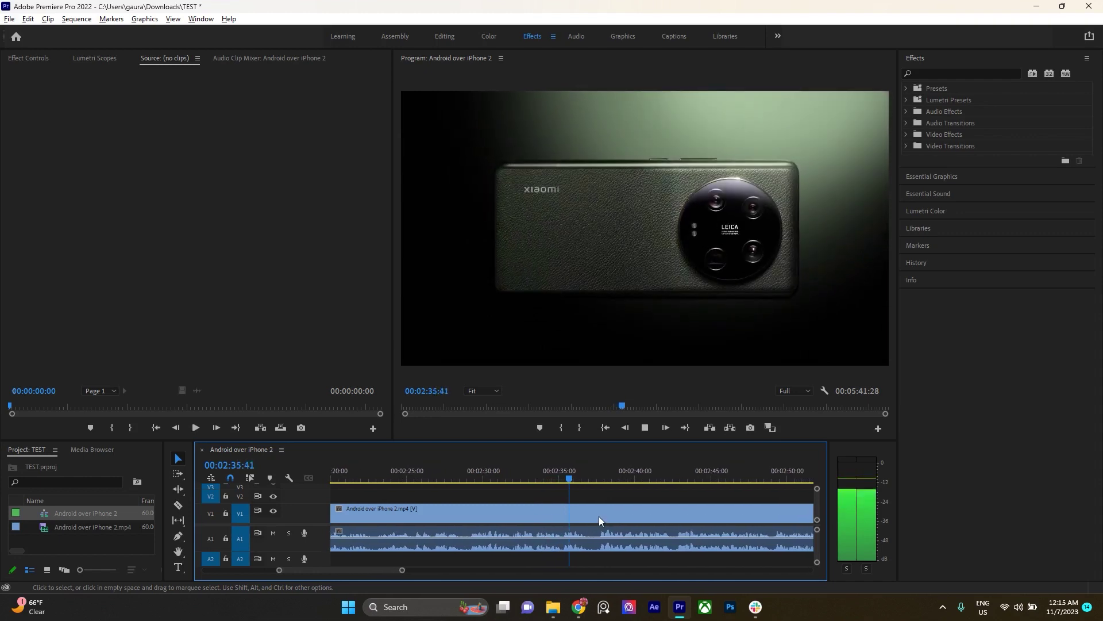
pyautogui.press('-')
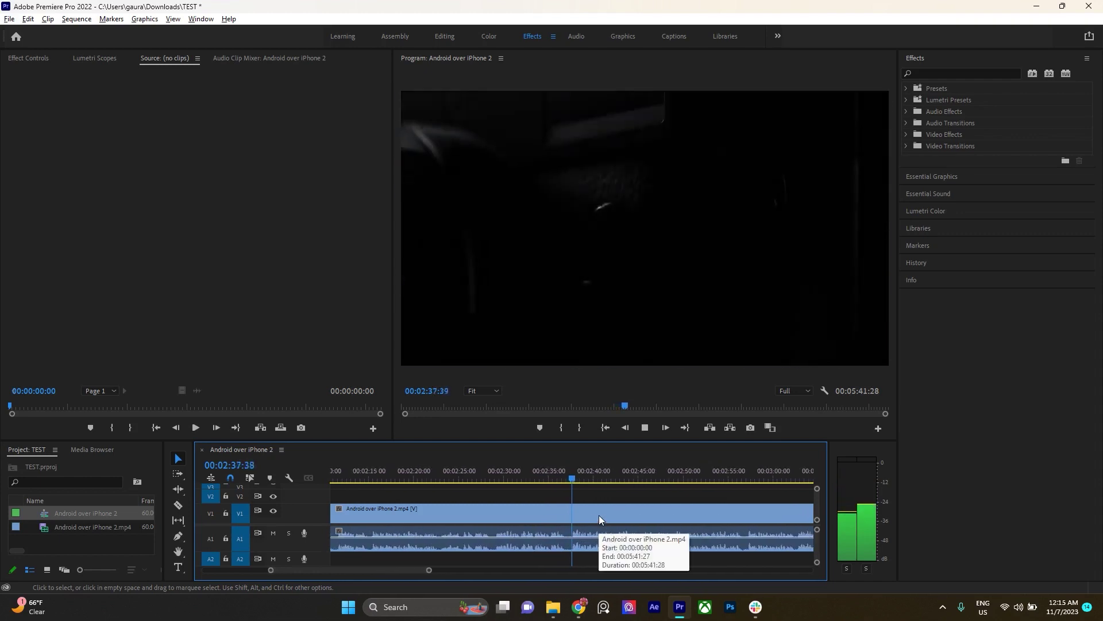
pyautogui.press('=')
pyautogui.press('space')
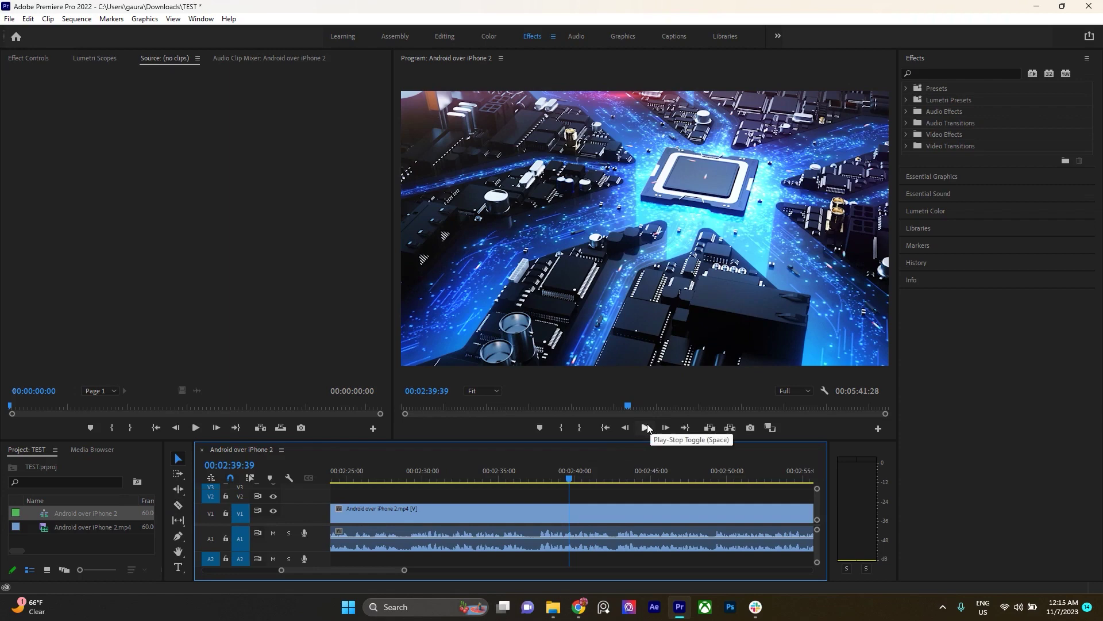
# Resume playback and pause on the memory-card shot
pyautogui.click(647, 427)
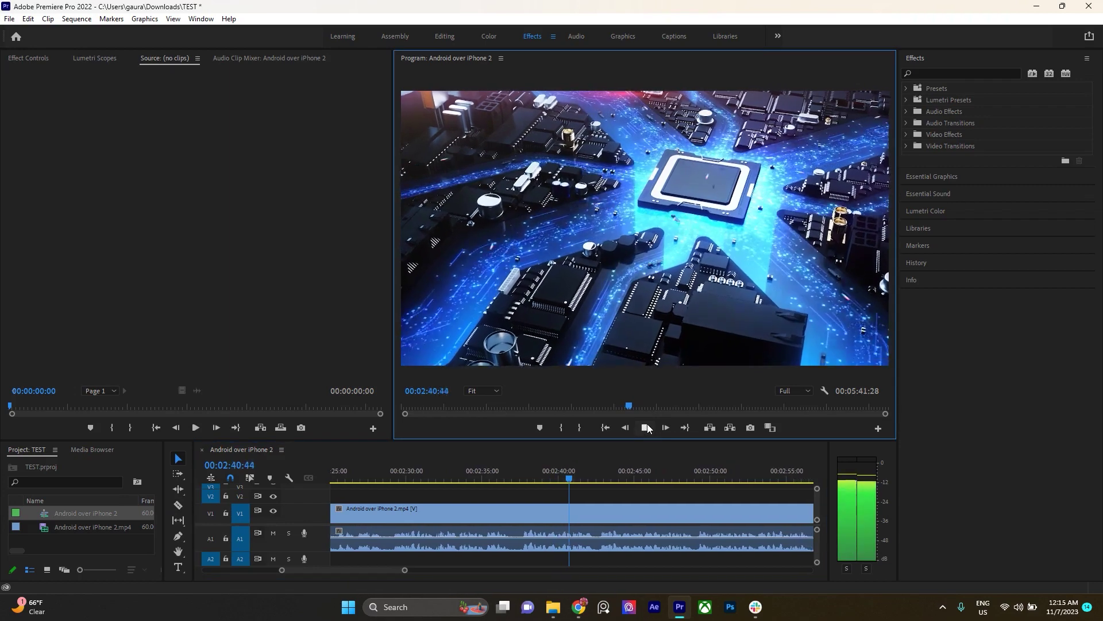
pyautogui.scroll(-4, 628, 505)
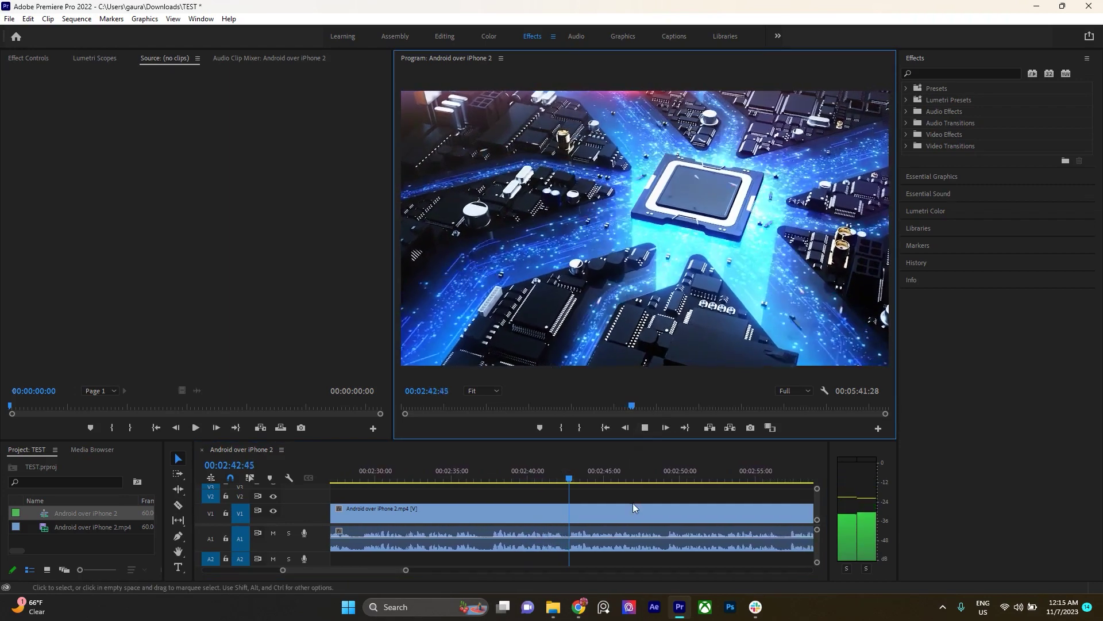
pyautogui.scroll(2, 622, 504)
pyautogui.scroll(1, 625, 488)
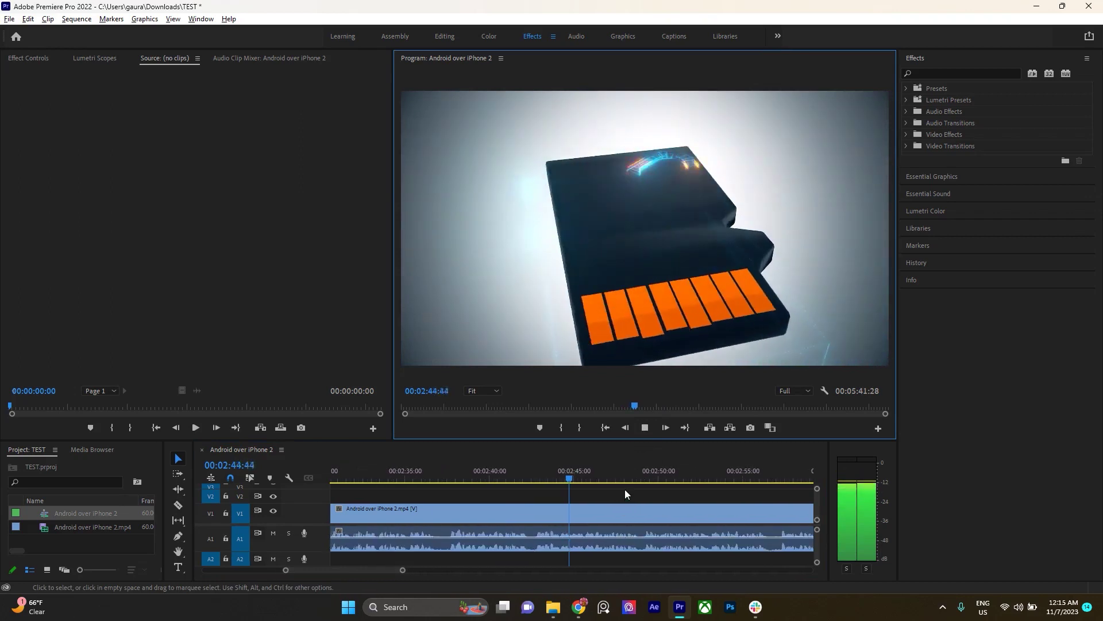
pyautogui.scroll(-2, 598, 509)
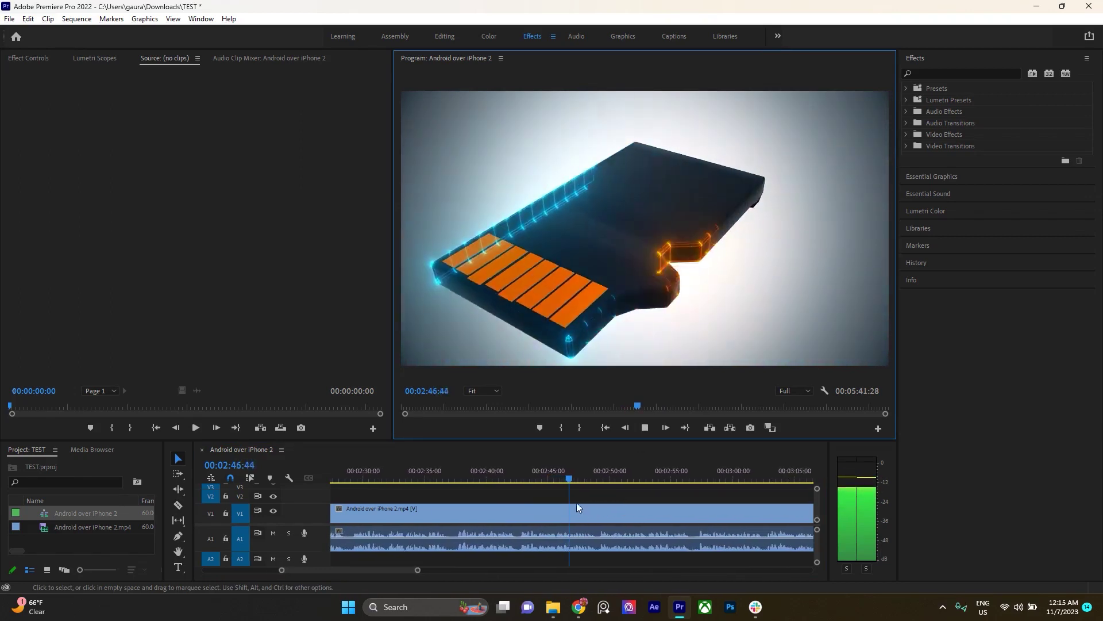
pyautogui.press('space')
# Rewatch from about 2:42, stopping at 2:48:57
pyautogui.moveTo(560, 482); pyautogui.dragTo(564, 485)
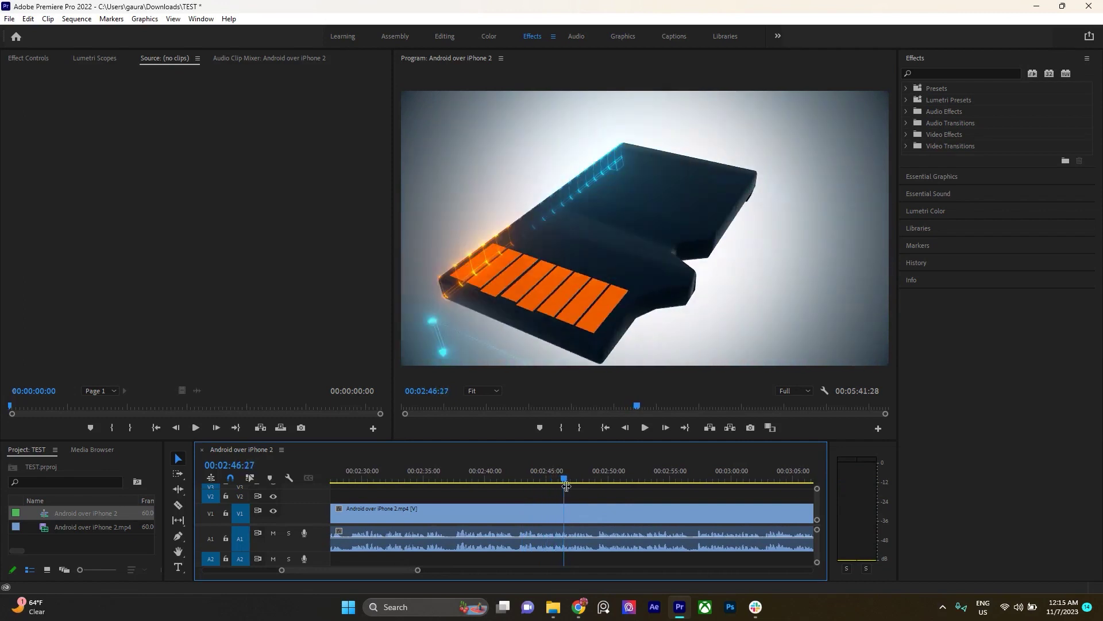
pyautogui.moveTo(566, 485); pyautogui.dragTo(519, 487)
pyautogui.press('space')
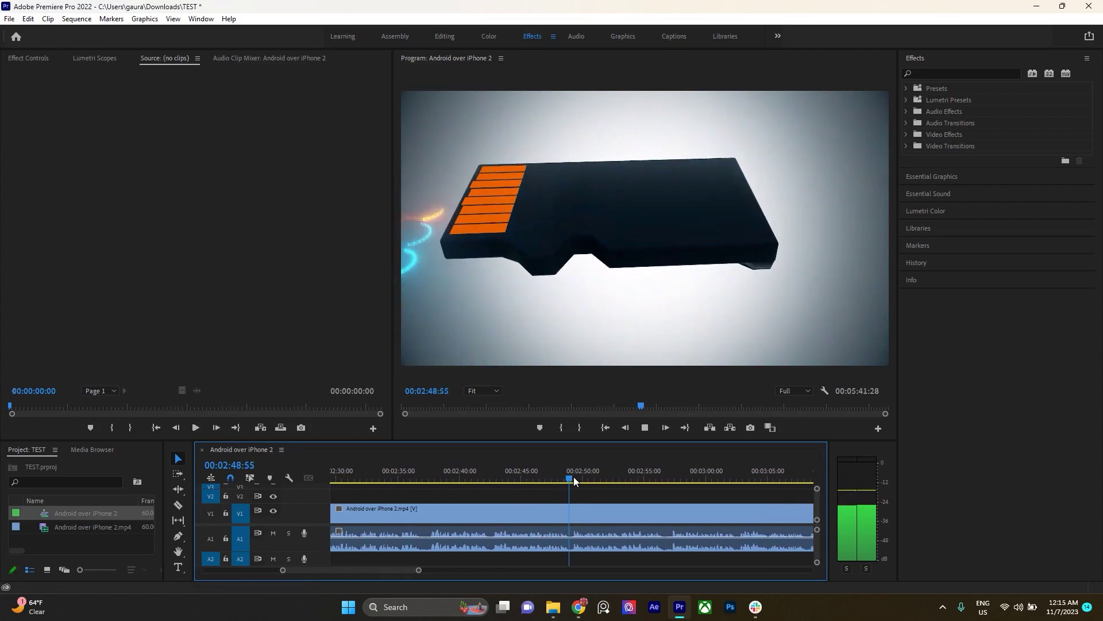
pyautogui.press('space')
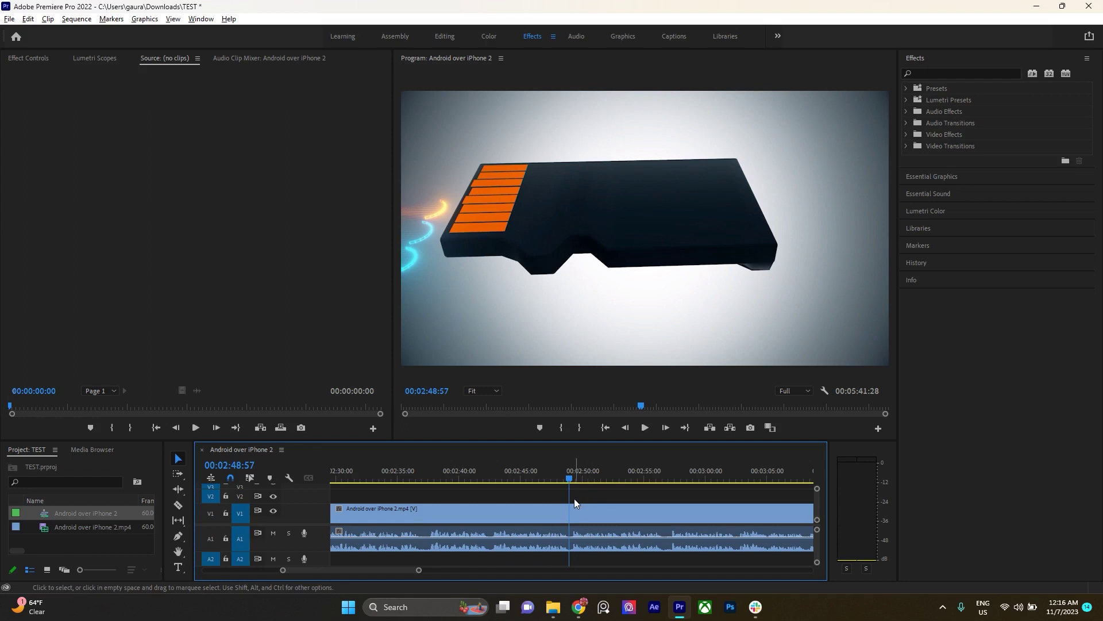
# Continue playing toward the SIM-tray phone shot near 2:52, adjusting the timeline zoom
pyautogui.press('=')
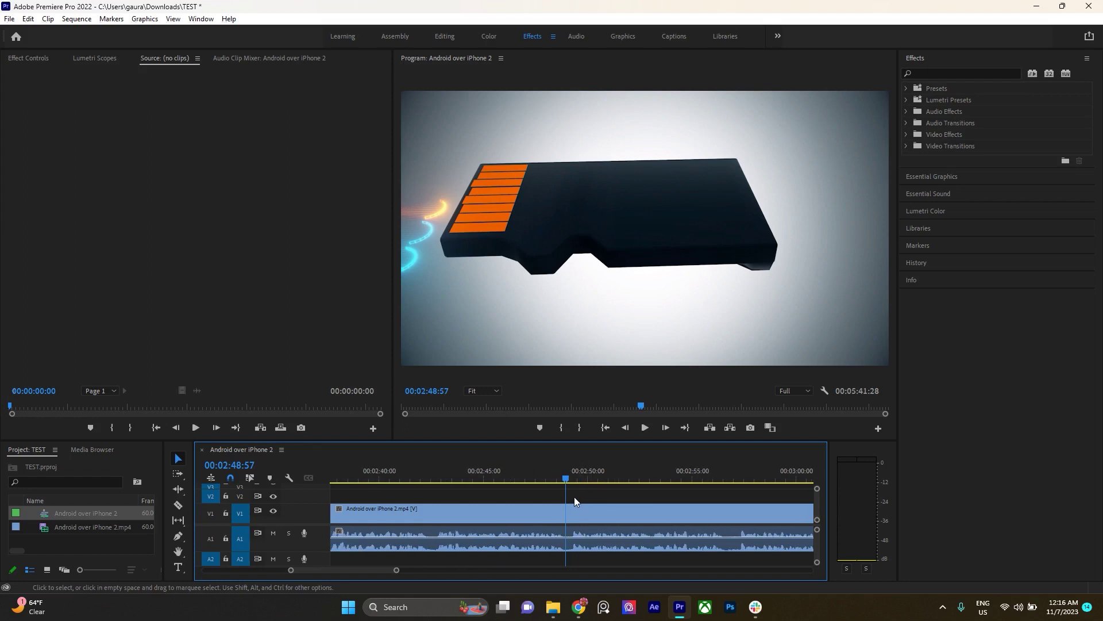
pyautogui.press('space')
pyautogui.press('-')
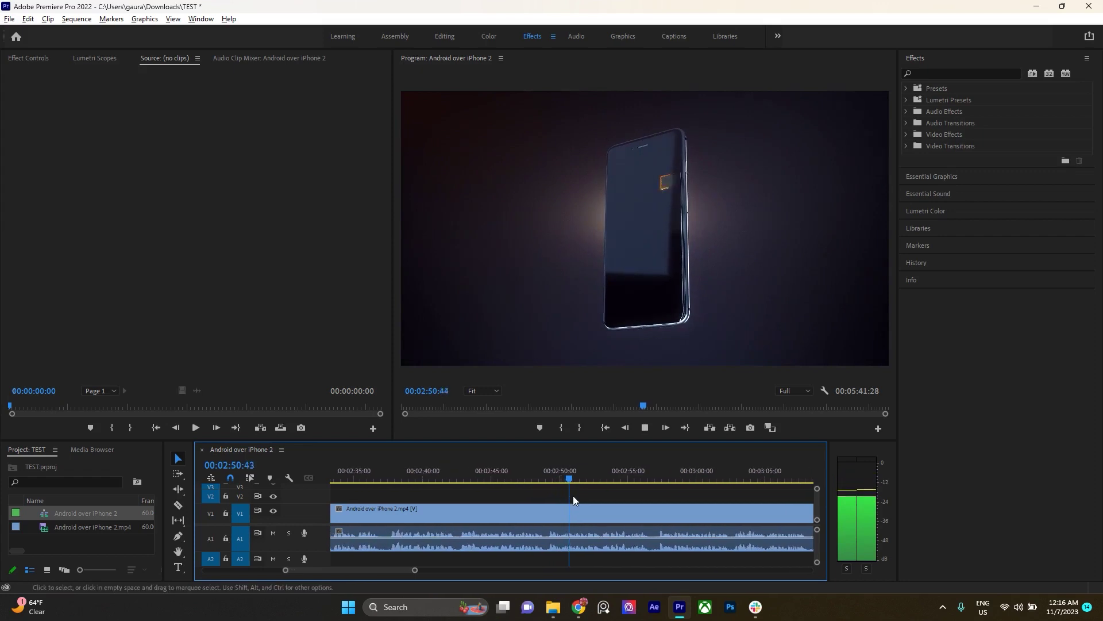
pyautogui.press('=')
# Dismiss the window menu, stop playback at 2:53:59, and move the playhead back to about 2:52
pyautogui.hotkey('alt', 'space')
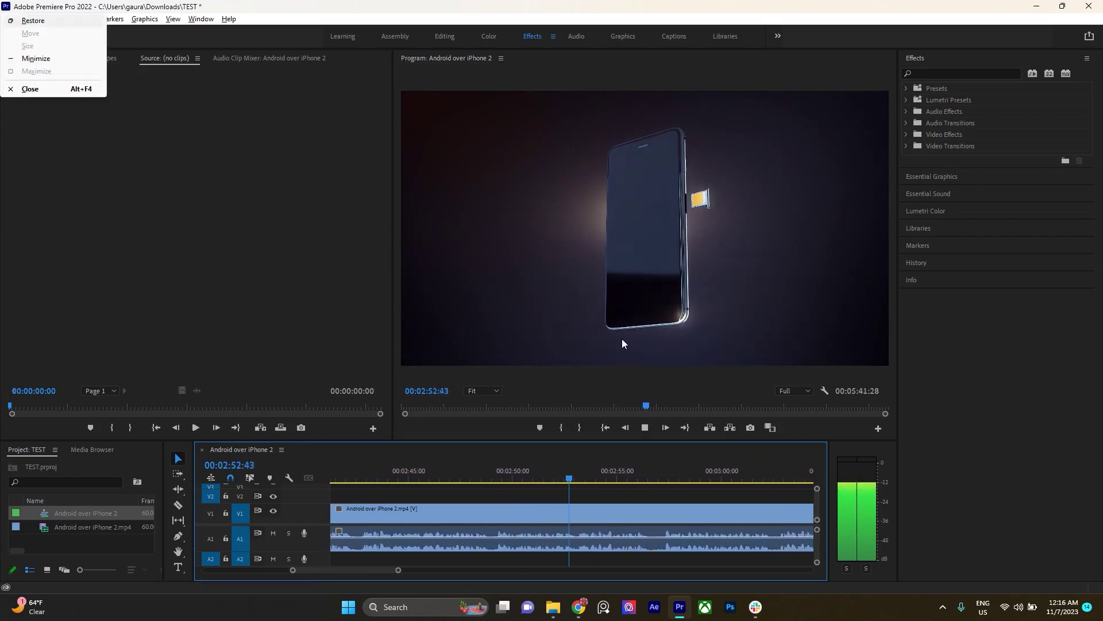
pyautogui.press('Escape')
pyautogui.press('space')
pyautogui.scroll(-2, 591, 477)
pyautogui.moveTo(575, 478)
pyautogui.mouseDown()
pyautogui.moveTo(502, 478)
pyautogui.moveTo(522, 478)
pyautogui.mouseUp()
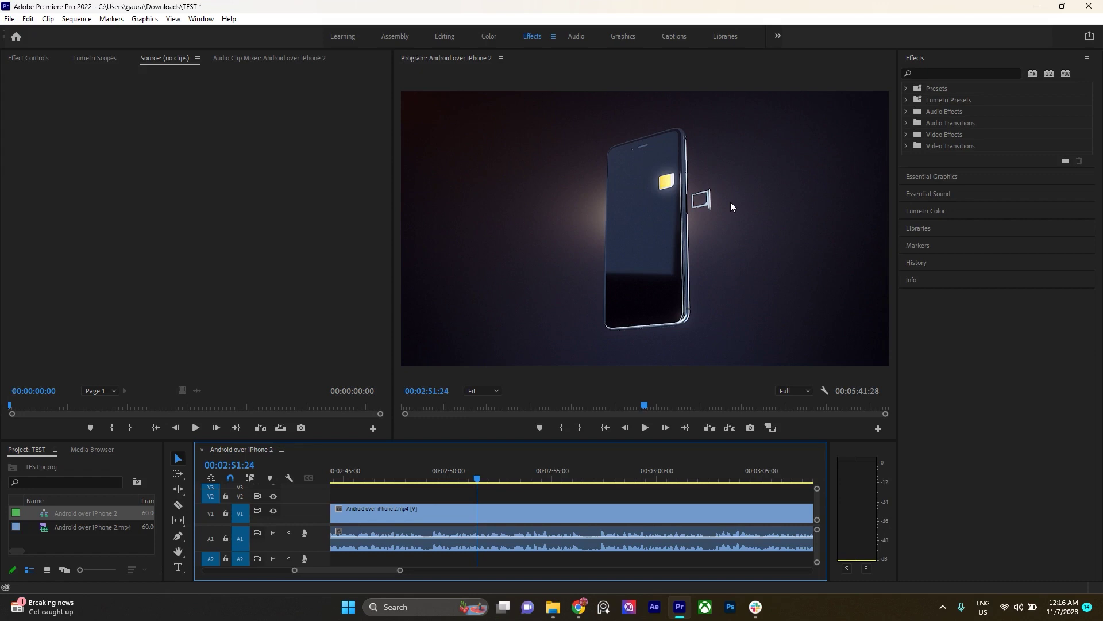
# Reread the fast-paced-clips note in the Google Docs corrections, then return to Premiere
pyautogui.click(578, 607)
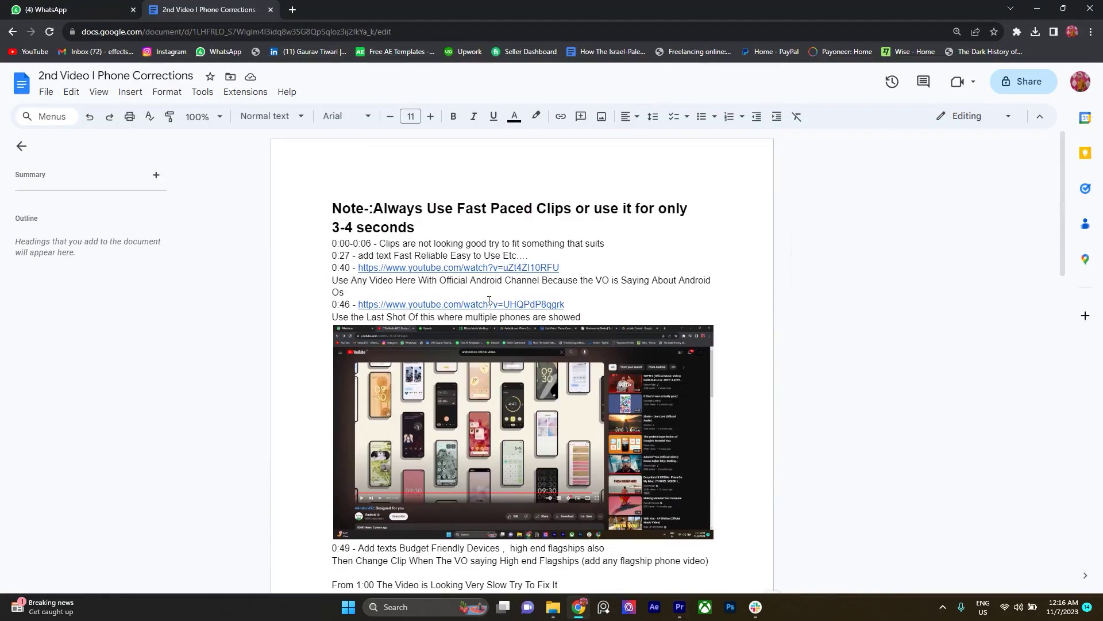
pyautogui.moveTo(342, 209); pyautogui.dragTo(652, 223)
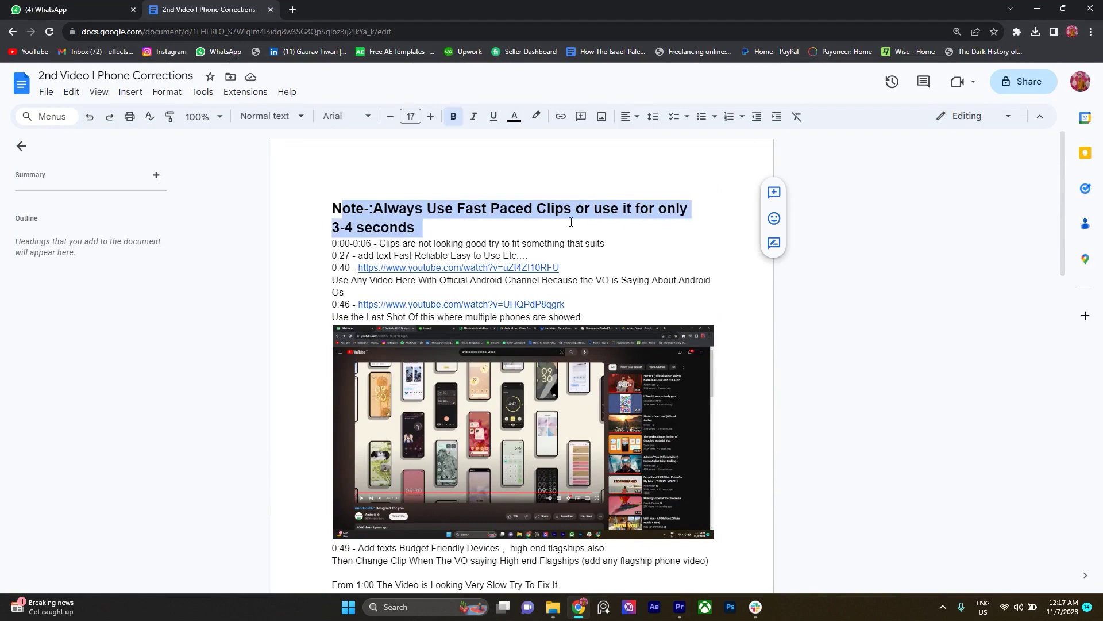
pyautogui.hotkey('alt', 'Tab')
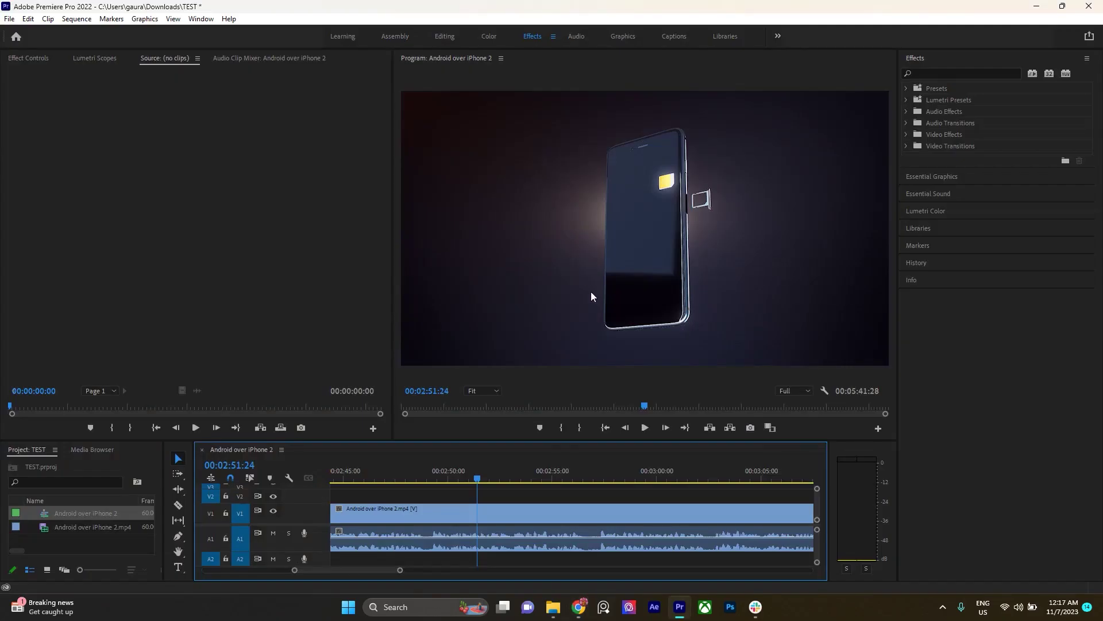
# Play from 2:51:24 to around 3:00, adjusting the timeline zoom
pyautogui.scroll(1, 522, 497)
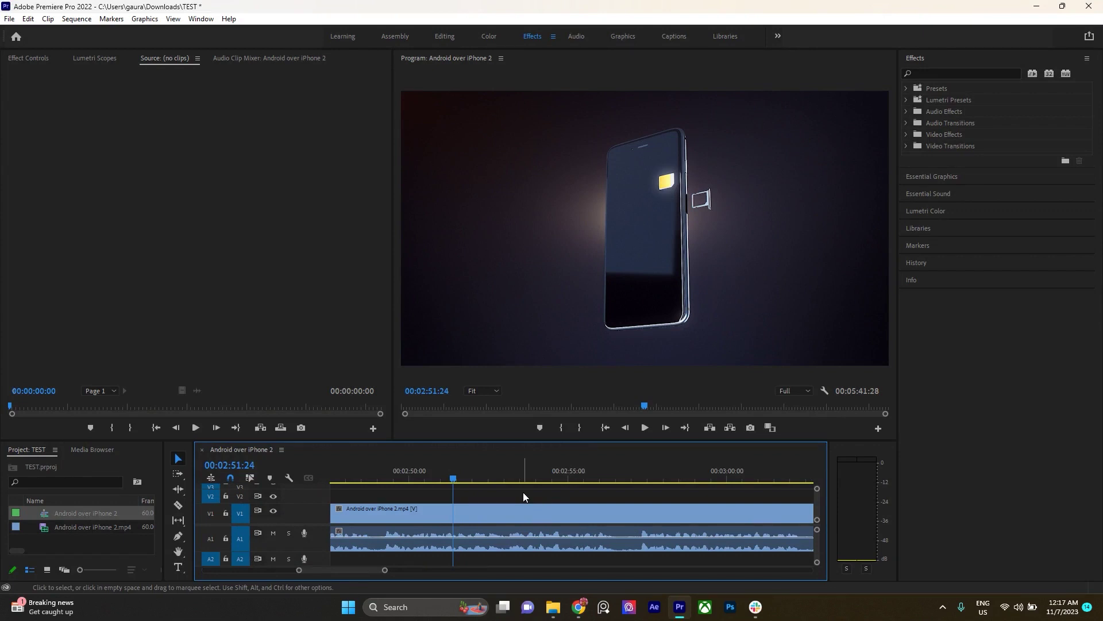
pyautogui.press('space')
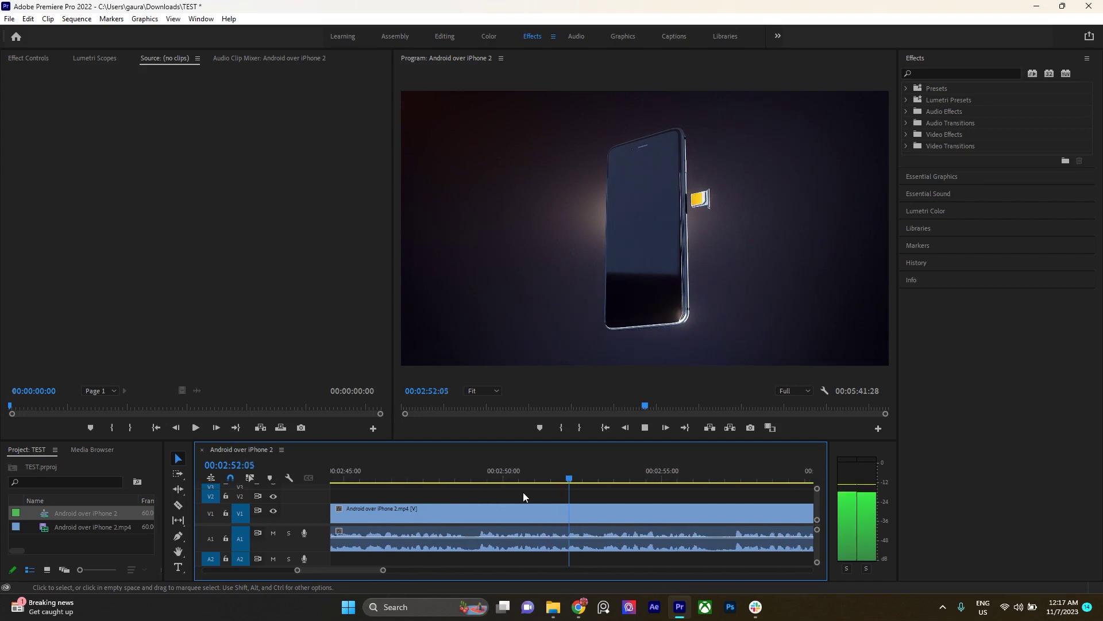
pyautogui.press('-')
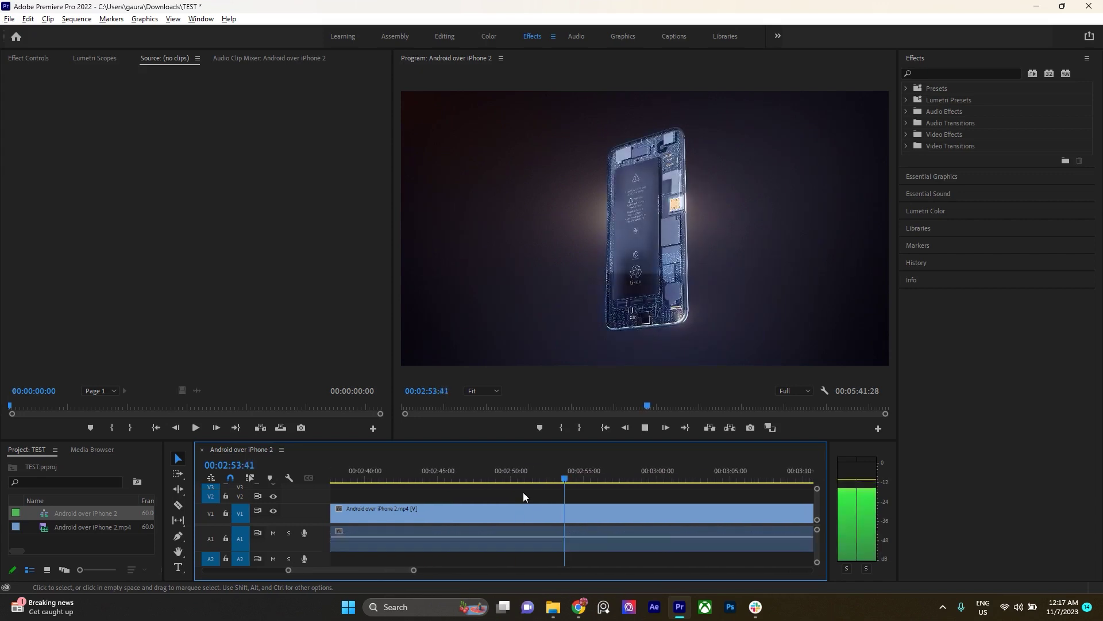
pyautogui.press('=')
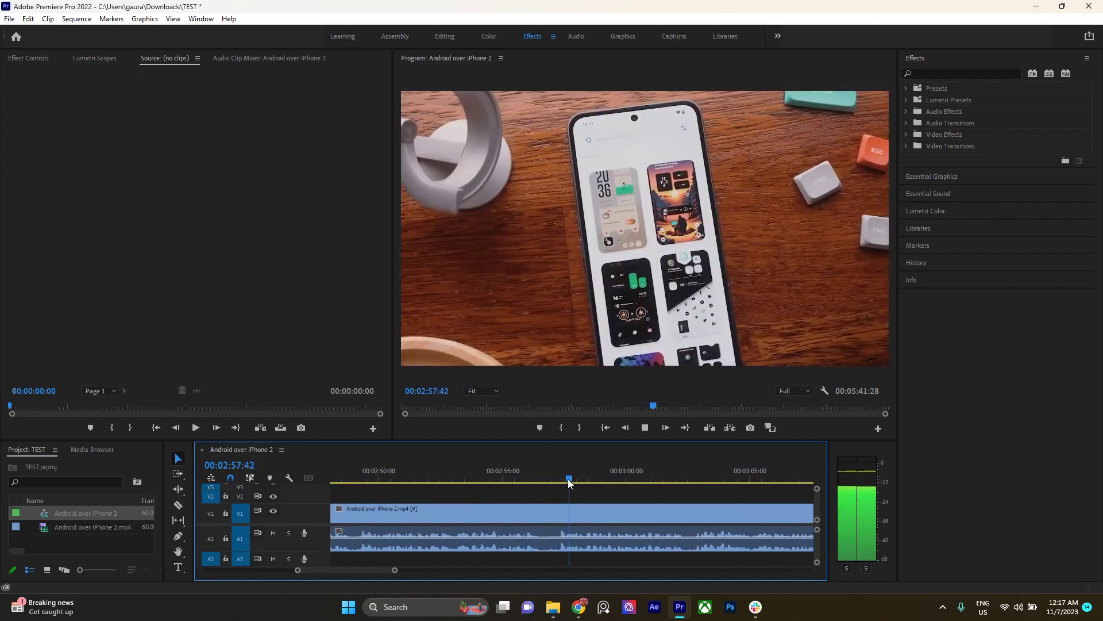
pyautogui.press('=')
pyautogui.press('-')
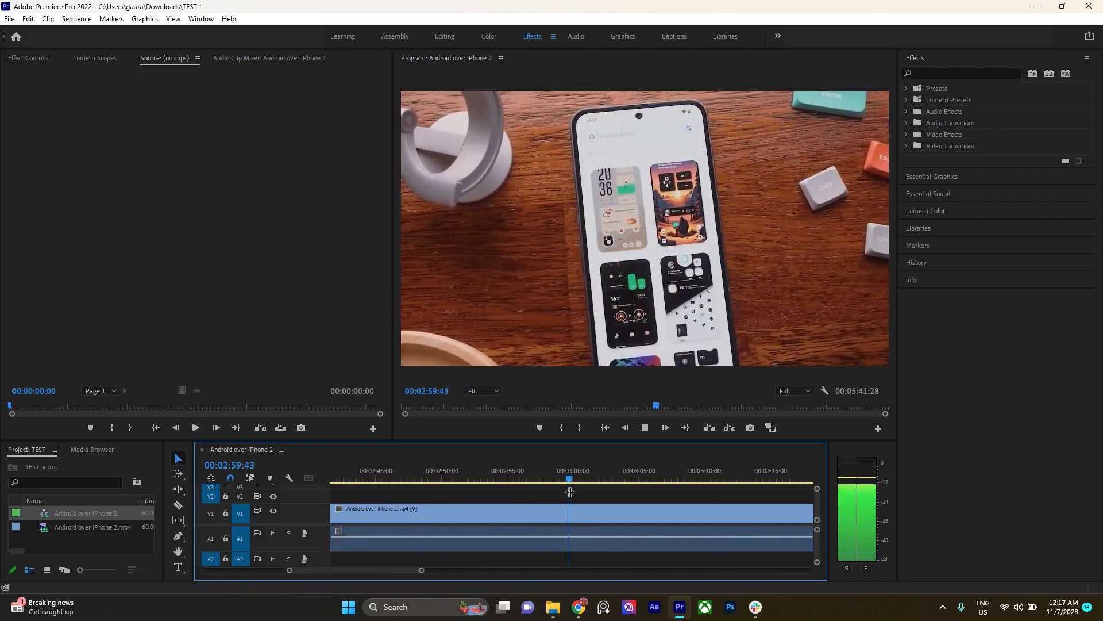
# Move the playhead to about 3:02–3:04 and resume playback to the hand-held phone shot
pyautogui.moveTo(567, 478)
pyautogui.mouseDown()
pyautogui.moveTo(653, 484)
pyautogui.moveTo(583, 486)
pyautogui.moveTo(616, 488)
pyautogui.moveTo(592, 488)
pyautogui.moveTo(611, 488)
pyautogui.moveTo(602, 490)
pyautogui.mouseUp()
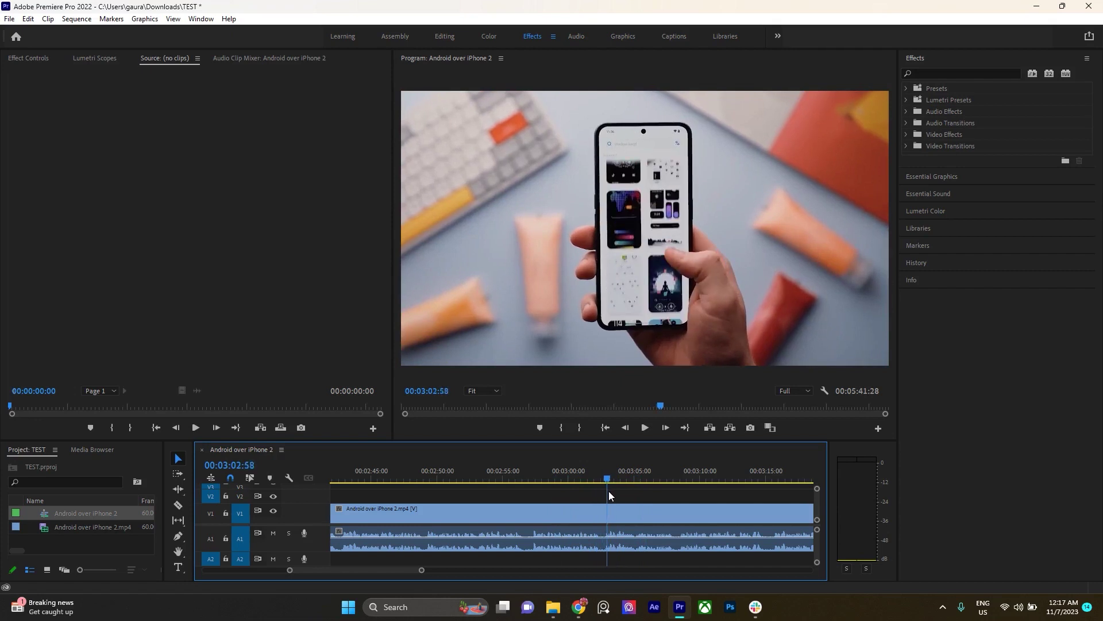
pyautogui.moveTo(609, 491)
pyautogui.mouseDown()
pyautogui.moveTo(636, 490)
pyautogui.moveTo(552, 494)
pyautogui.moveTo(607, 502)
pyautogui.mouseUp()
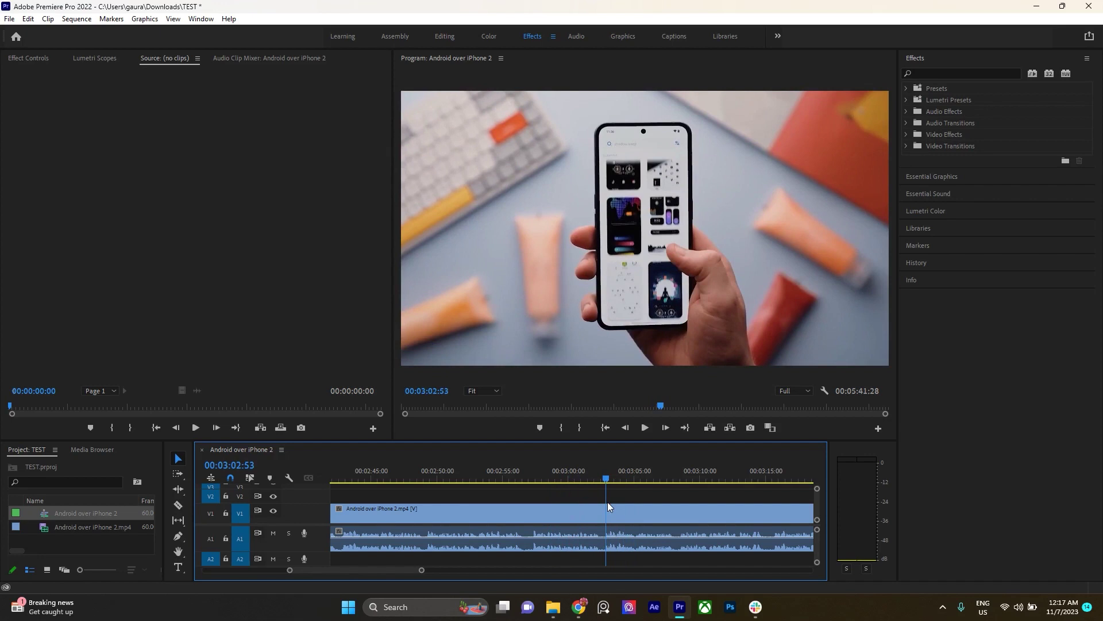
pyautogui.press('space')
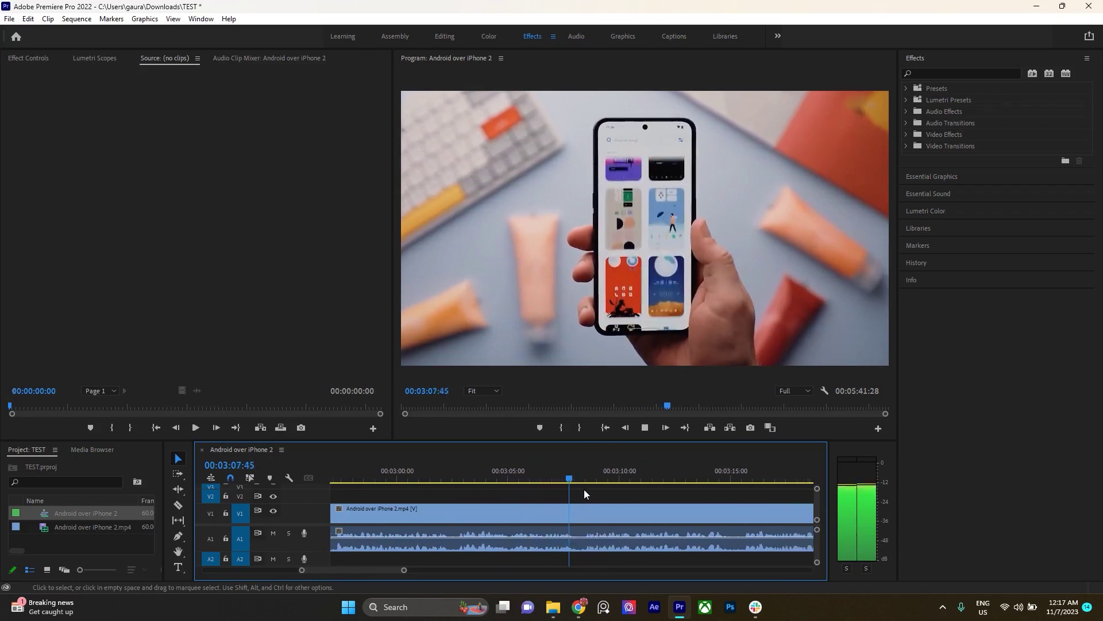
# Replay the hand-held phone shot from 3:05, stopping at 3:07:03, then play on from 3:07
pyautogui.moveTo(570, 481); pyautogui.dragTo(463, 486)
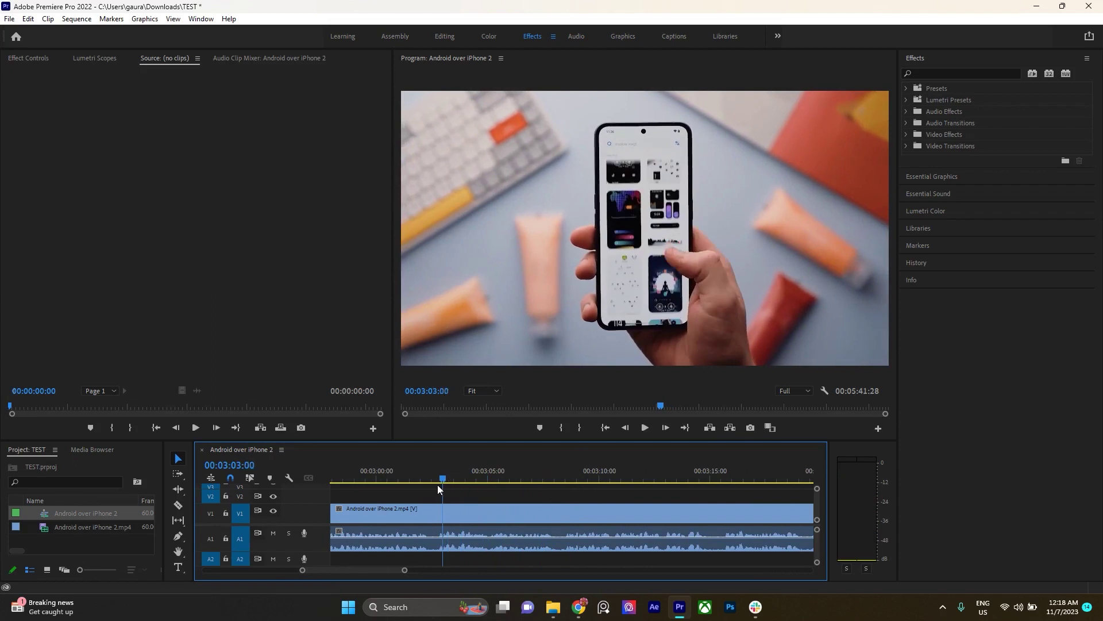
pyautogui.press('space')
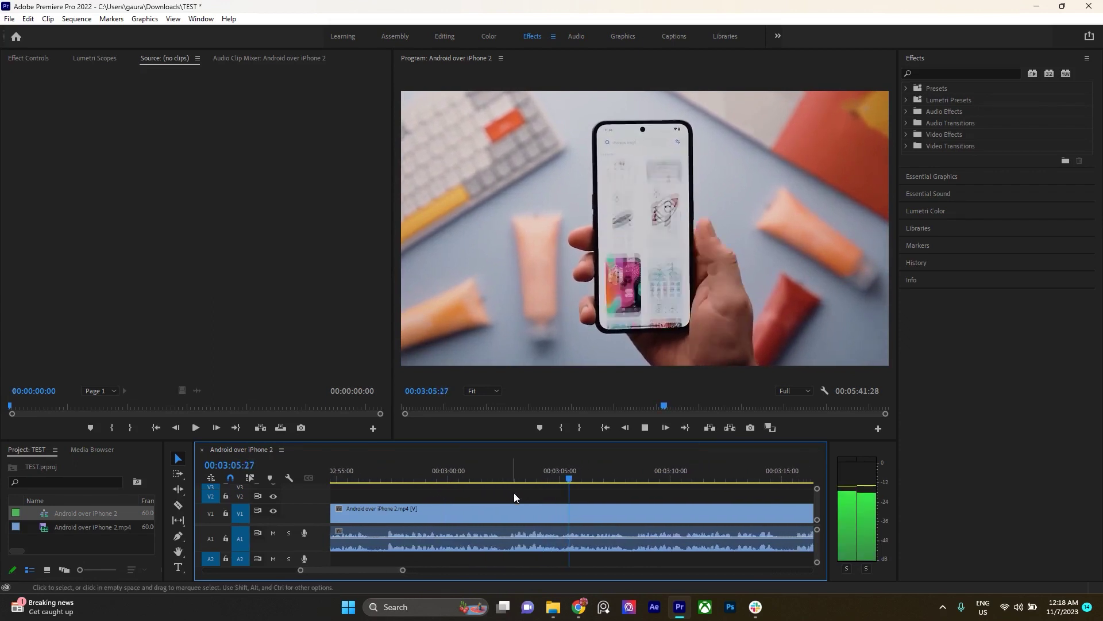
pyautogui.press('space')
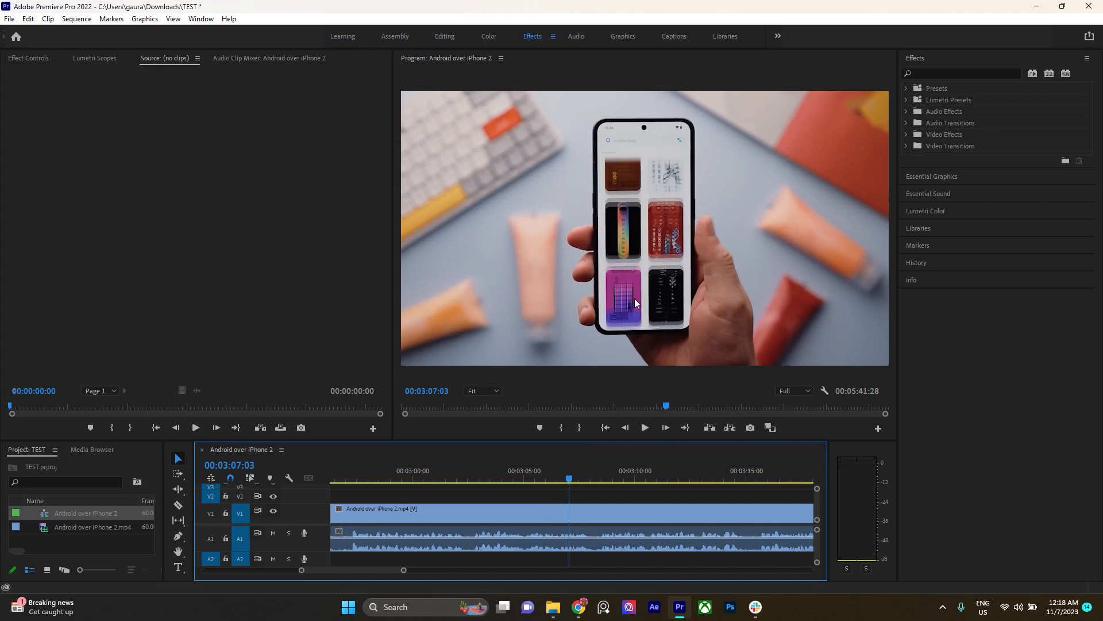
pyautogui.scroll(2, 595, 510)
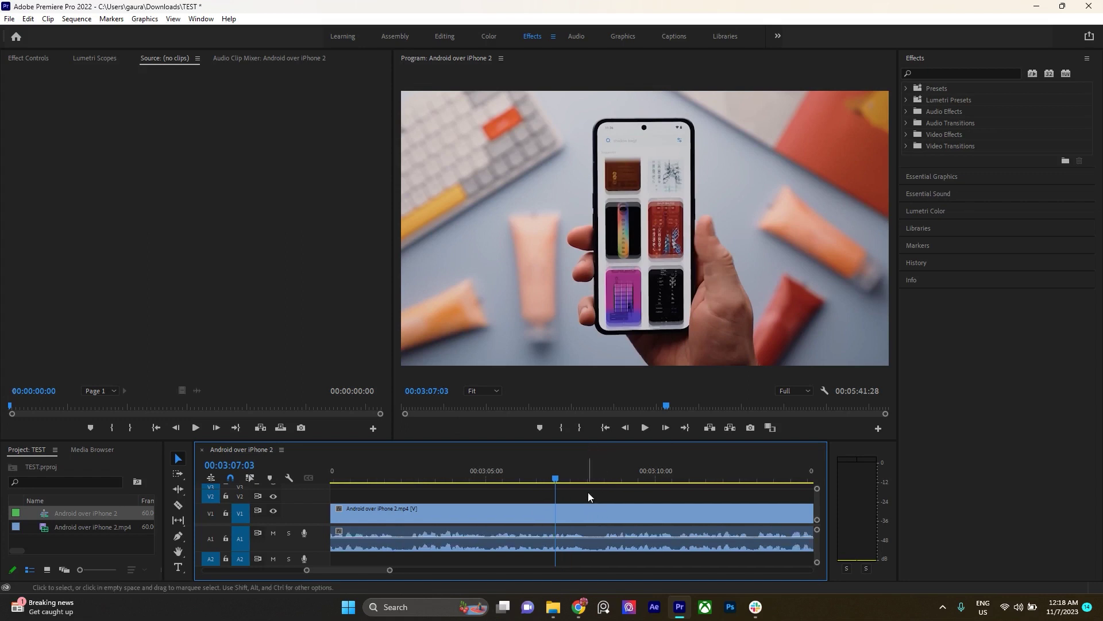
pyautogui.press('space')
pyautogui.scroll(2, 588, 492)
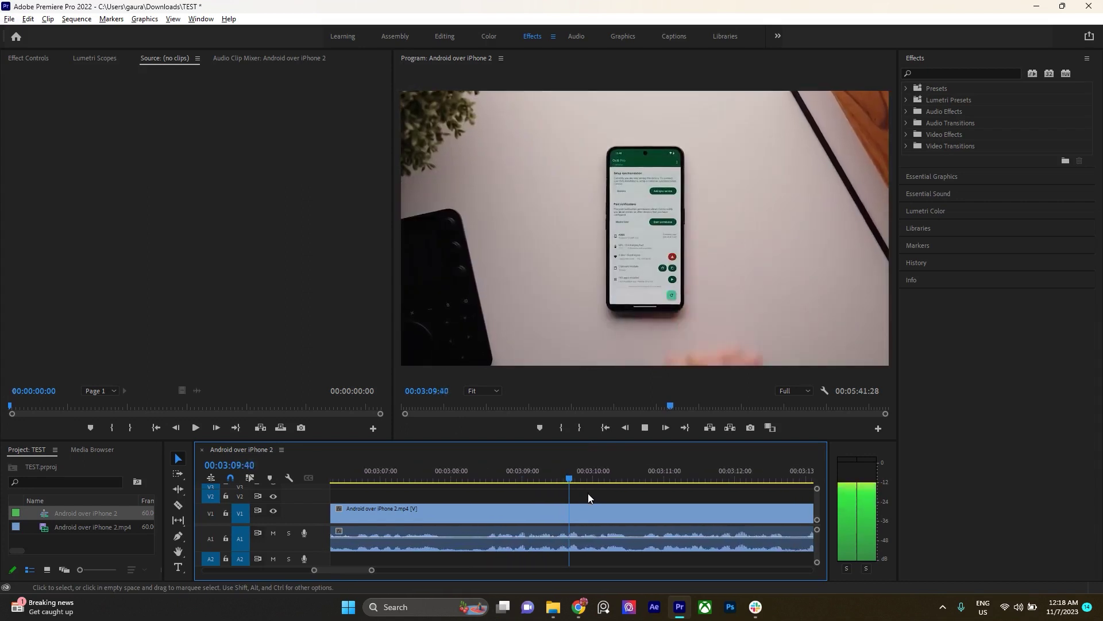
pyautogui.scroll(-3, 588, 493)
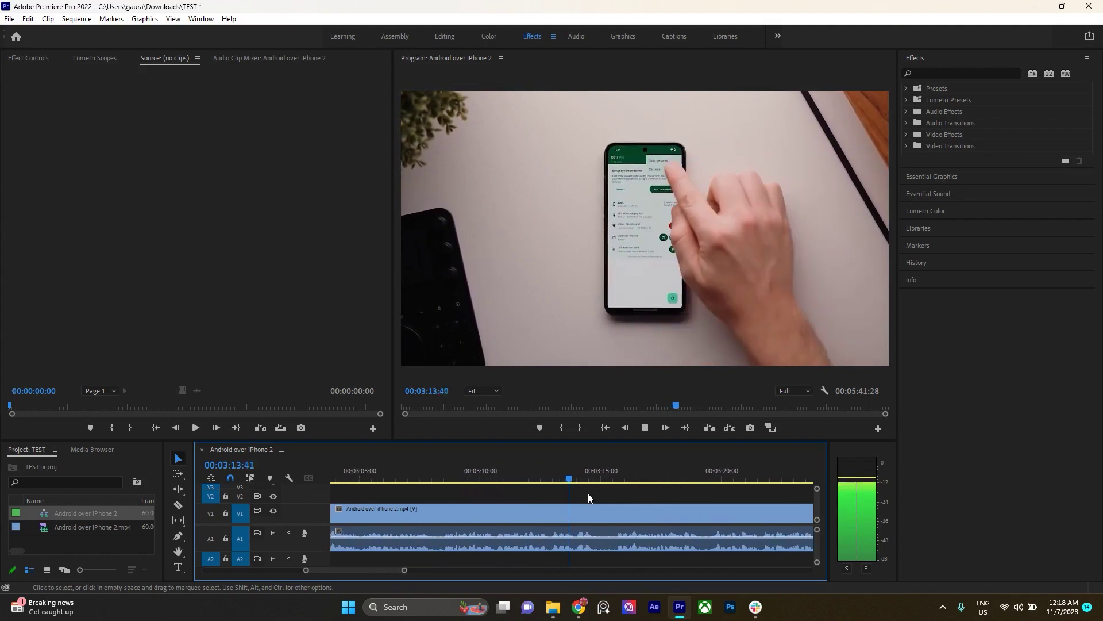
pyautogui.scroll(1, 588, 493)
pyautogui.scroll(-2, 588, 493)
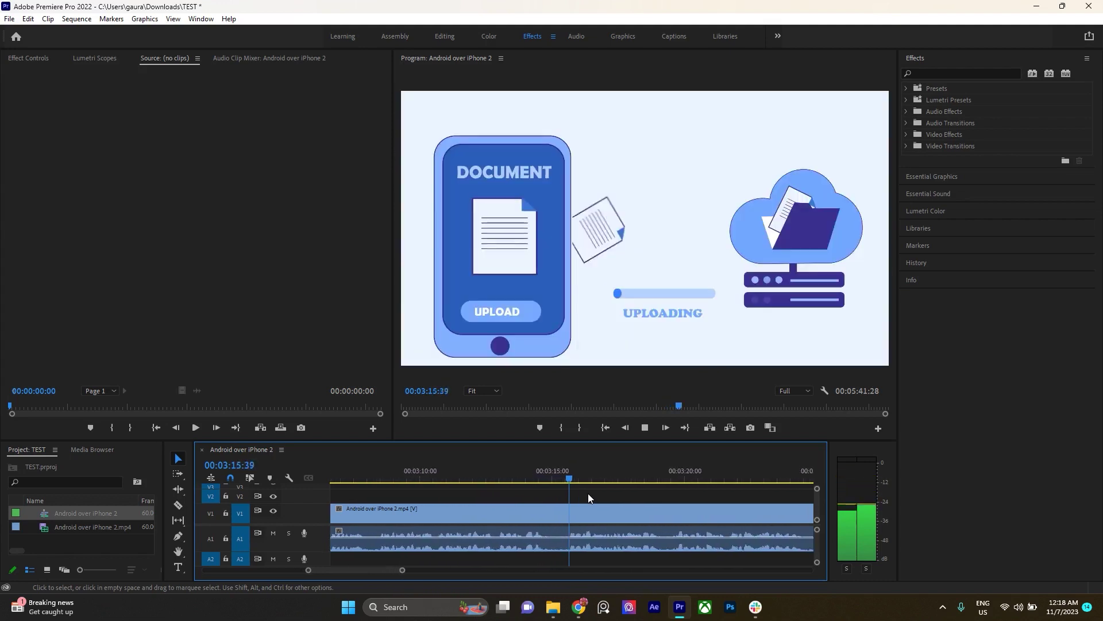
# Rewind to the phone scene near 3:13 and play through the upload animation to about 3:25
pyautogui.moveTo(526, 480)
pyautogui.mouseDown()
pyautogui.moveTo(513, 476)
pyautogui.moveTo(538, 476)
pyautogui.mouseUp()
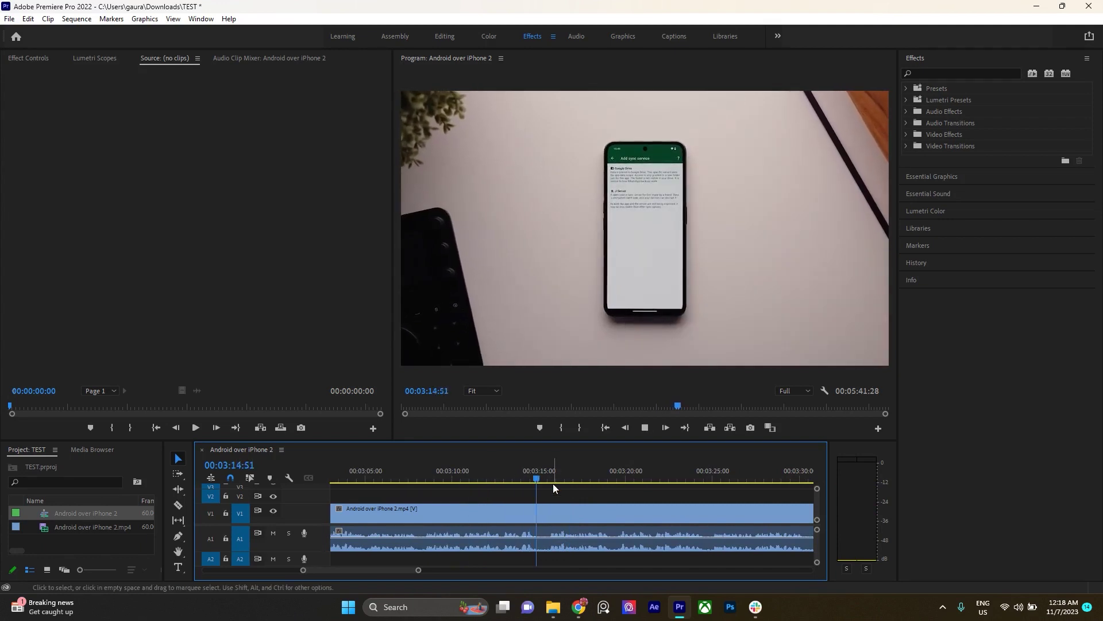
pyautogui.press('space')
pyautogui.scroll(2, 609, 500)
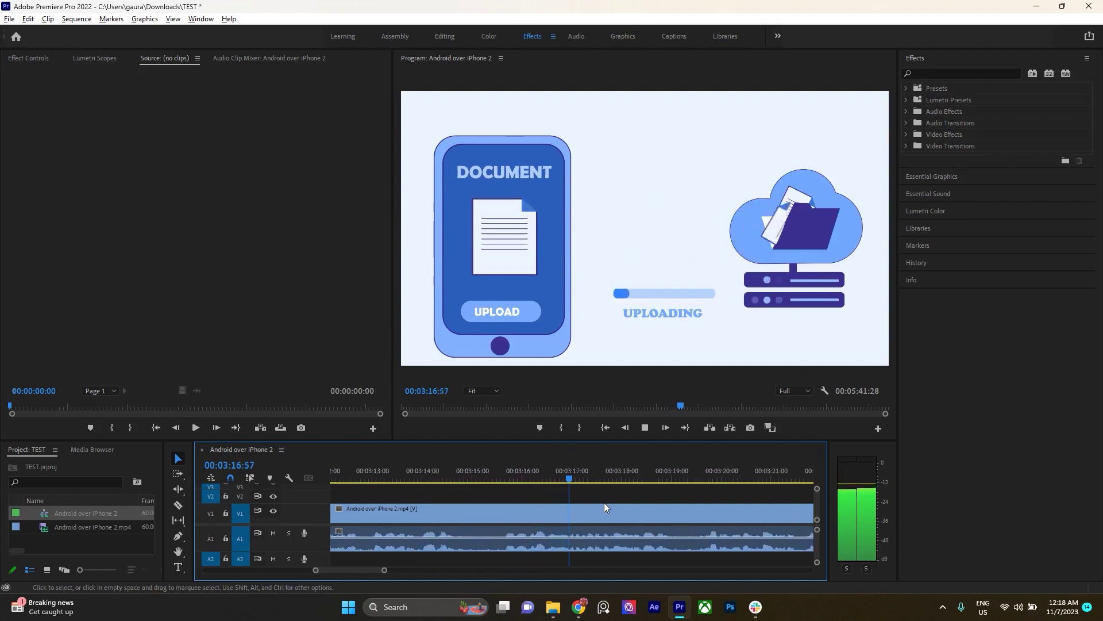
pyautogui.scroll(-2, 604, 502)
pyautogui.scroll(2, 605, 502)
pyautogui.scroll(2, 605, 502)
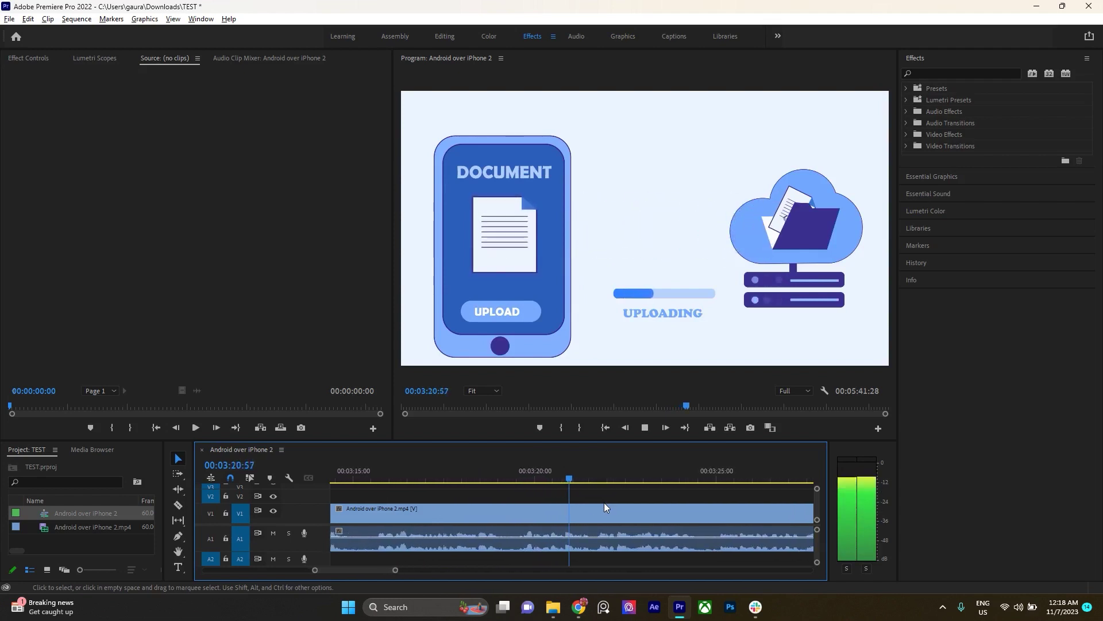
pyautogui.scroll(1, 605, 503)
pyautogui.scroll(1, 605, 502)
pyautogui.scroll(1, 605, 502)
pyautogui.scroll(-2, 605, 503)
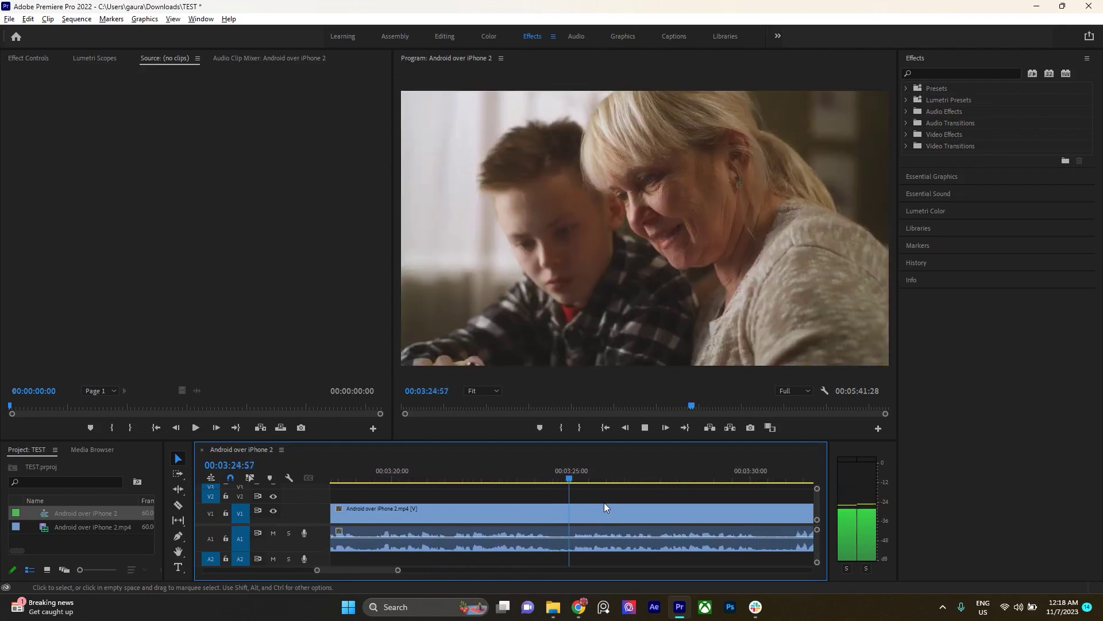
pyautogui.press('space')
# Jump back to 3:21, step to 3:24, and play to the glowing app-icon wall at 3:36
pyautogui.click(441, 478)
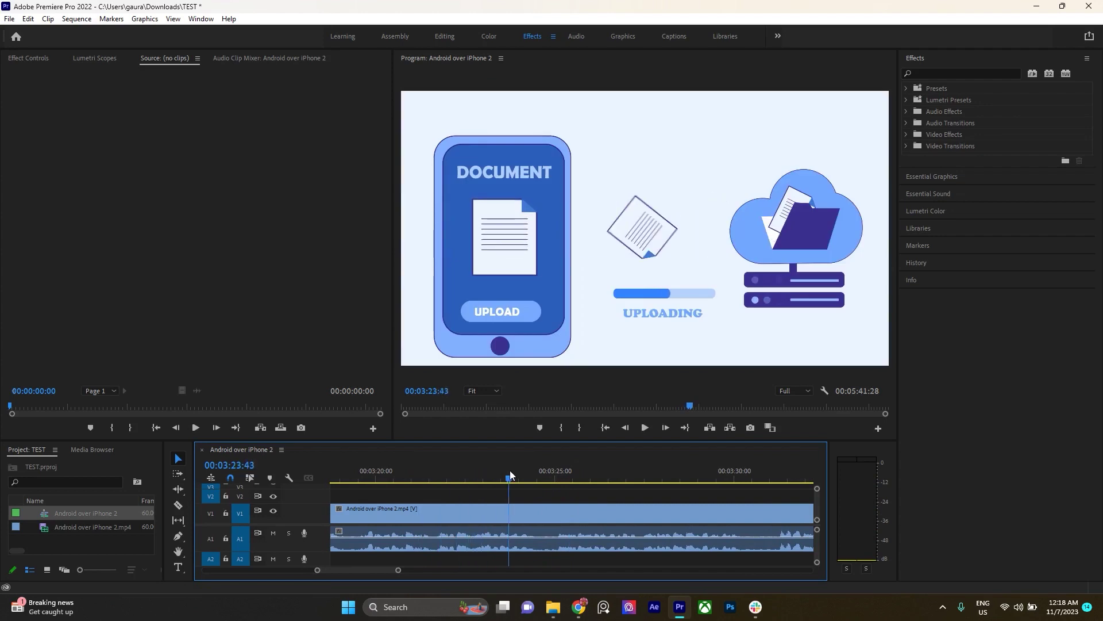
pyautogui.moveTo(510, 474)
pyautogui.mouseDown()
pyautogui.moveTo(551, 470)
pyautogui.moveTo(521, 473)
pyautogui.mouseUp()
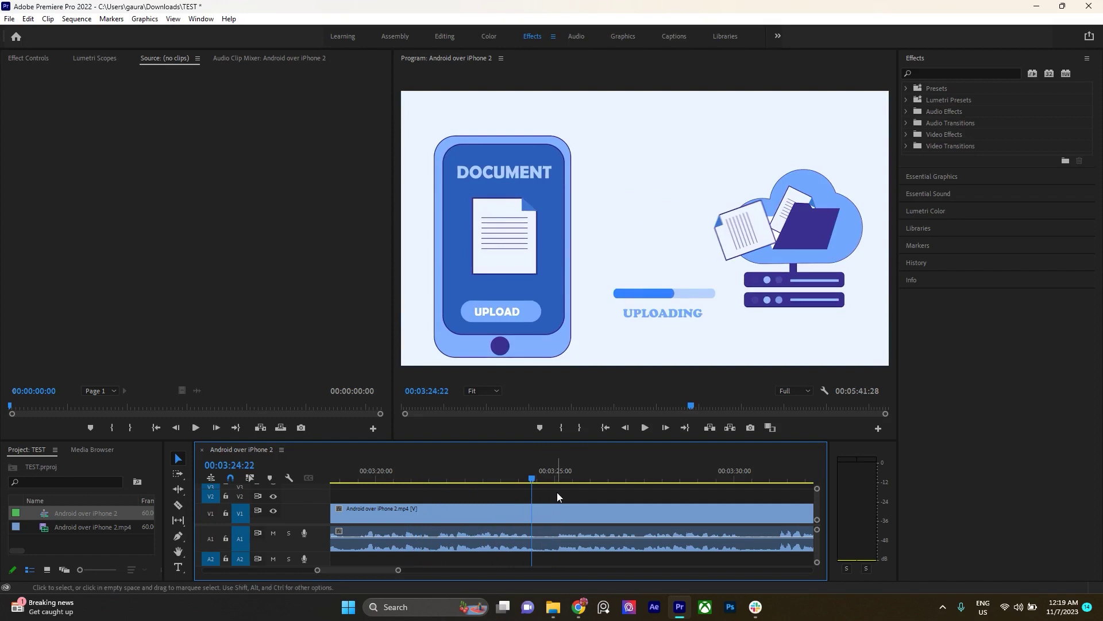
pyautogui.press('space')
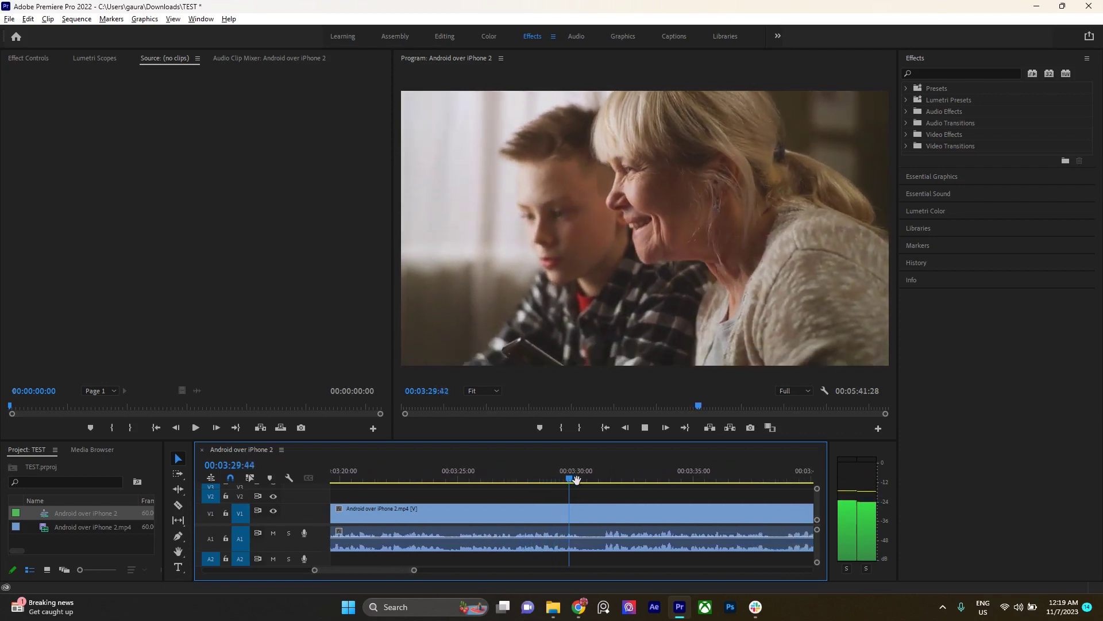
pyautogui.press('-')
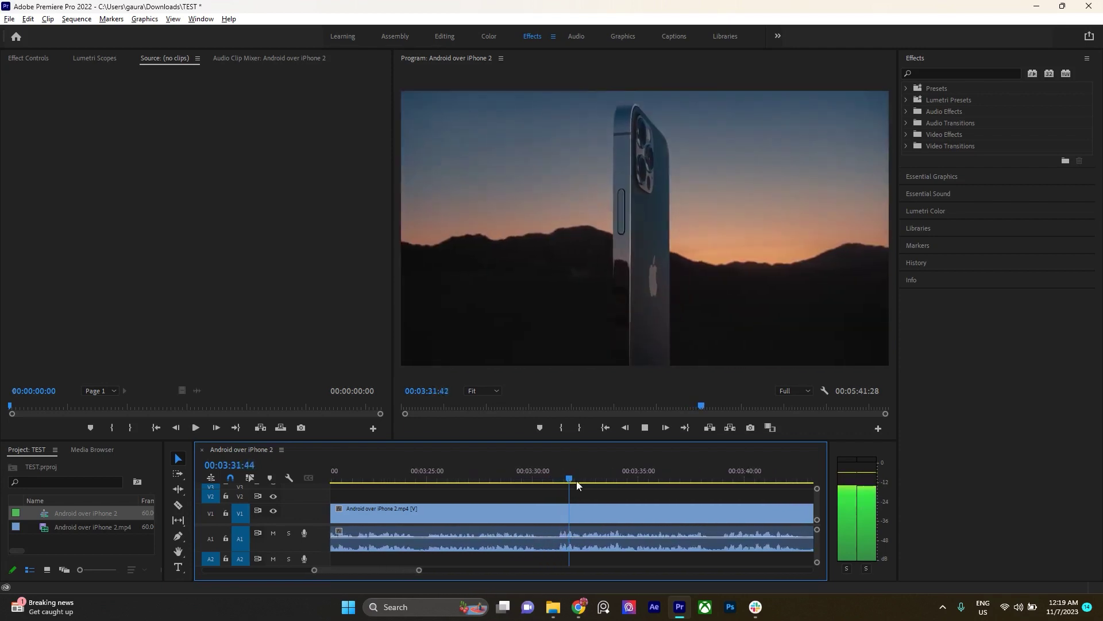
pyautogui.press('-')
pyautogui.press('-')
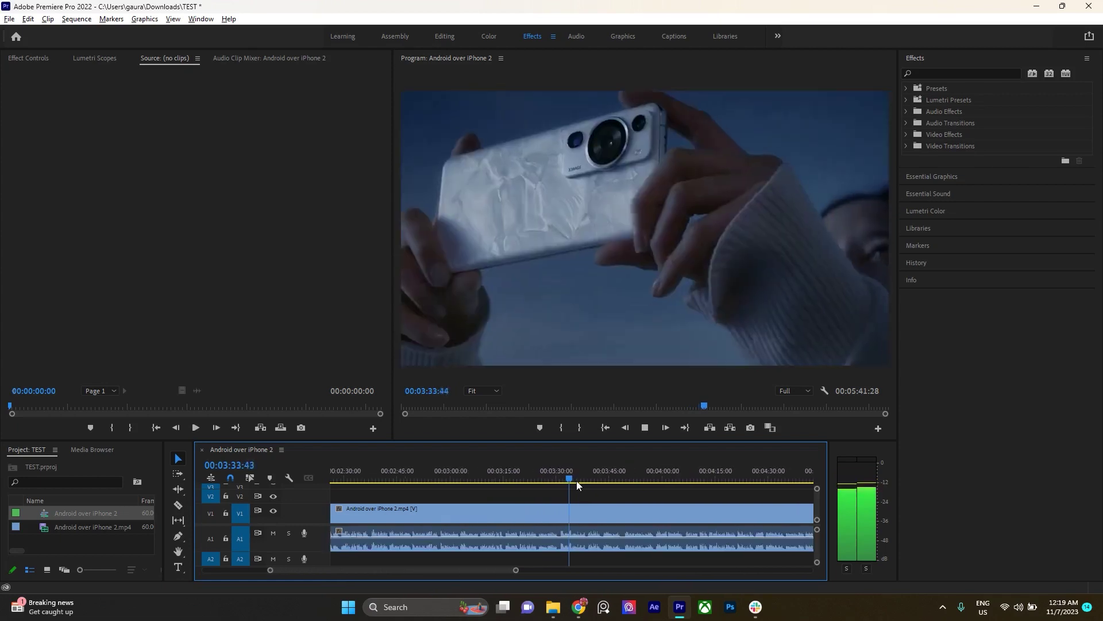
pyautogui.press('=')
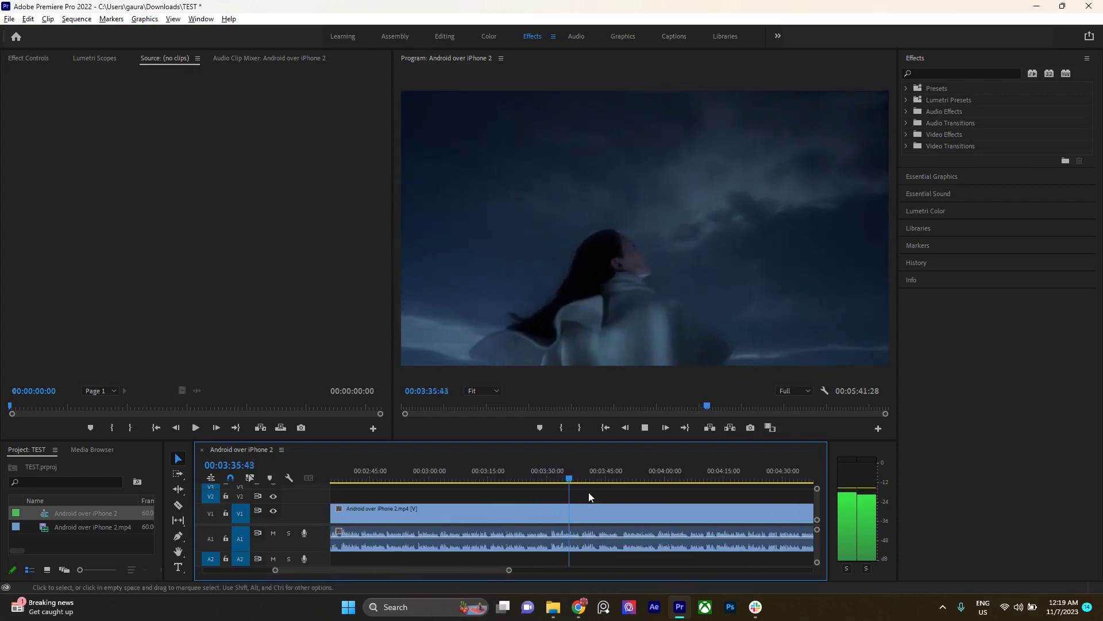
pyautogui.press('=')
pyautogui.press('space')
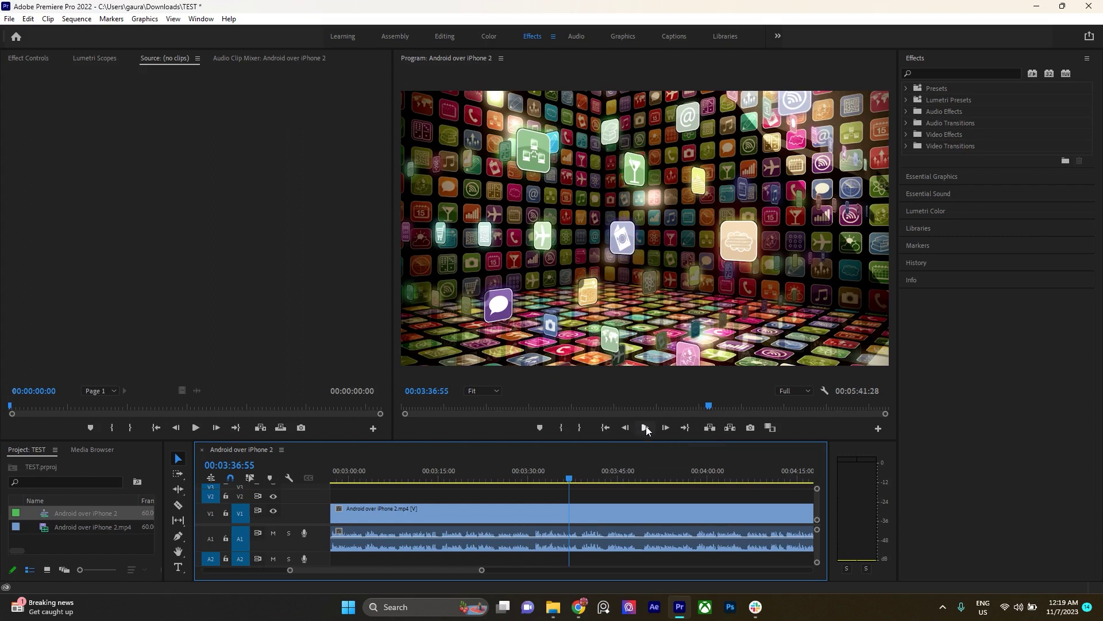
# Play from 3:36, pause at 3:45, then resume on past the cloud shots to about 3:52
pyautogui.click(645, 427)
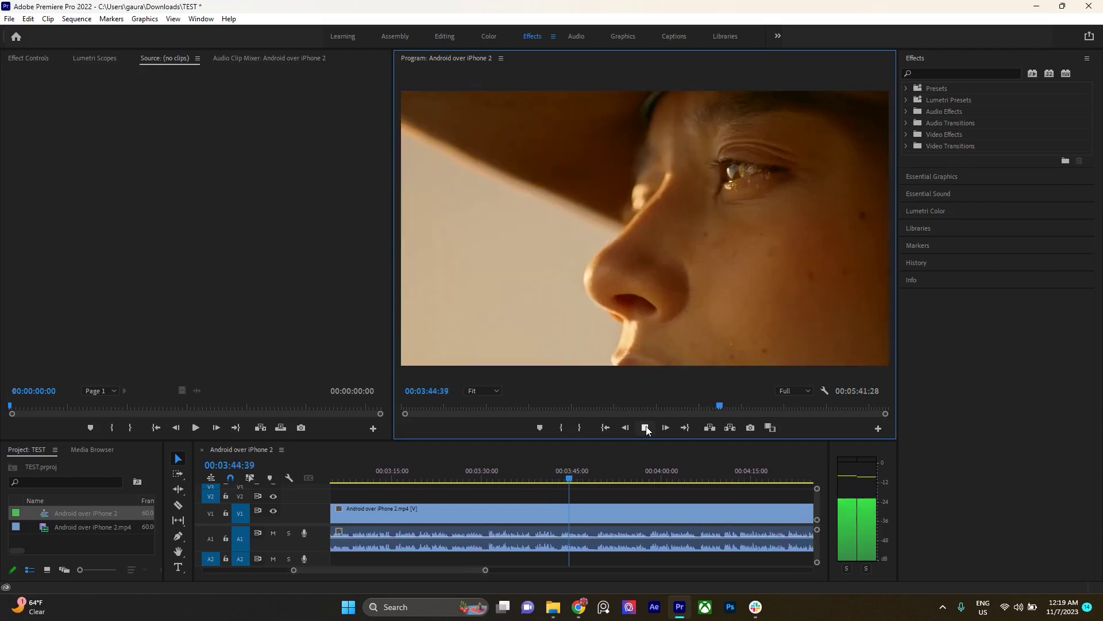
pyautogui.click(646, 426)
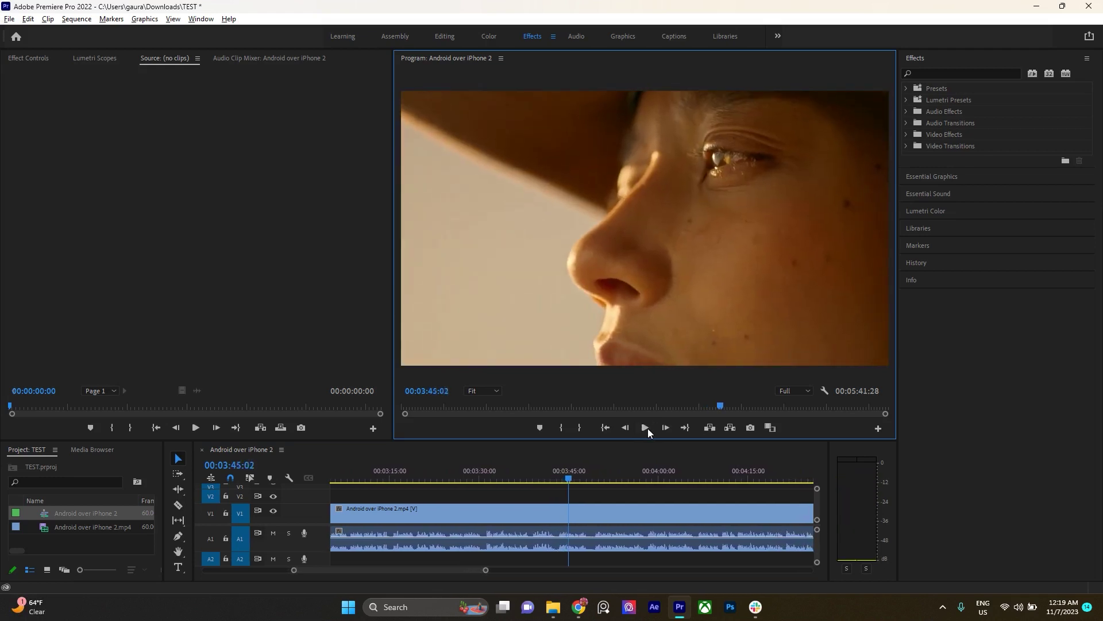
pyautogui.click(646, 428)
pyautogui.scroll(3, 601, 473)
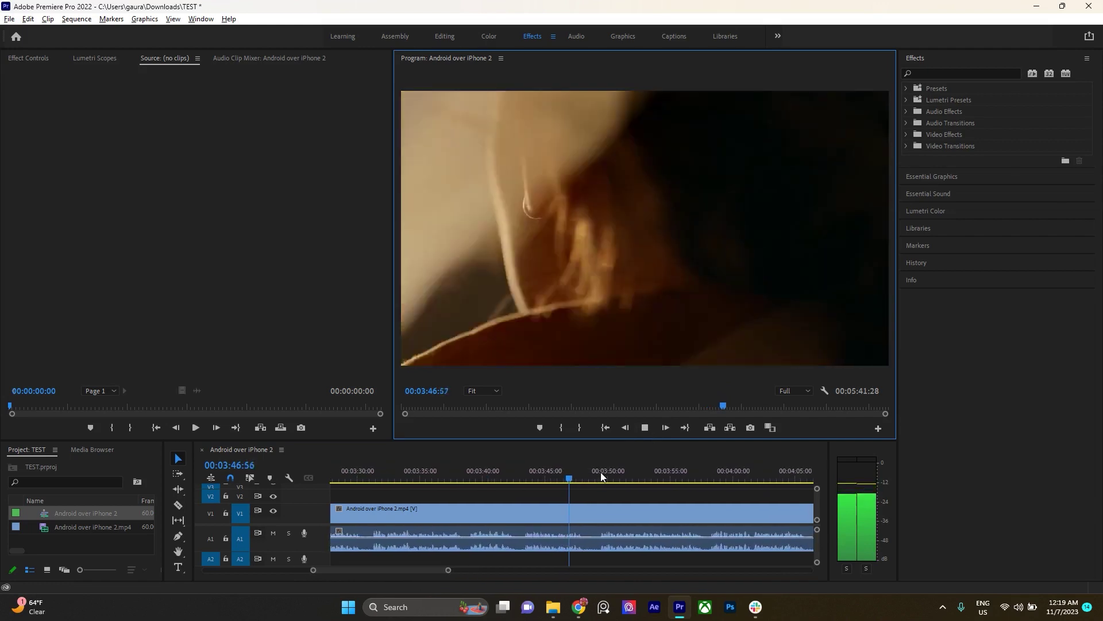
pyautogui.scroll(-2, 601, 476)
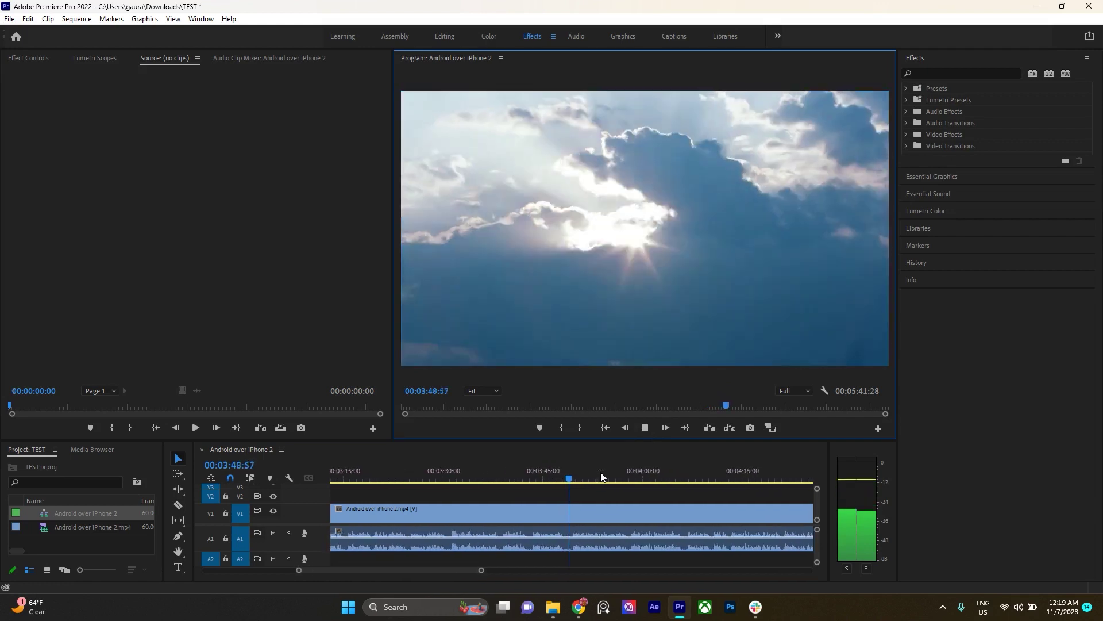
pyautogui.scroll(-3, 601, 476)
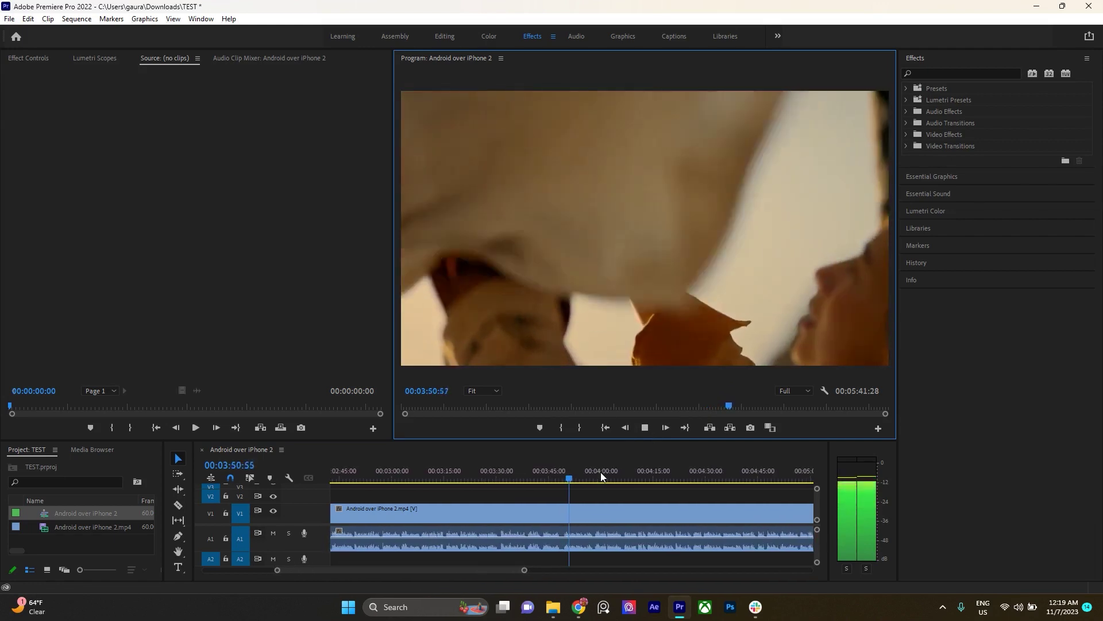
pyautogui.scroll(-1, 601, 475)
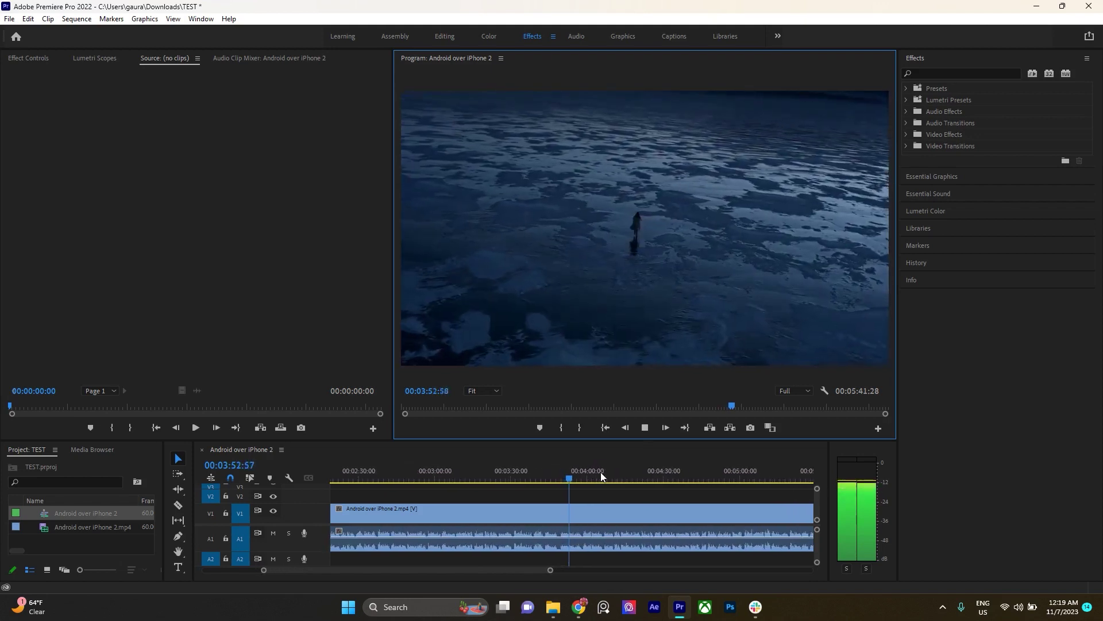
pyautogui.scroll(-2, 601, 476)
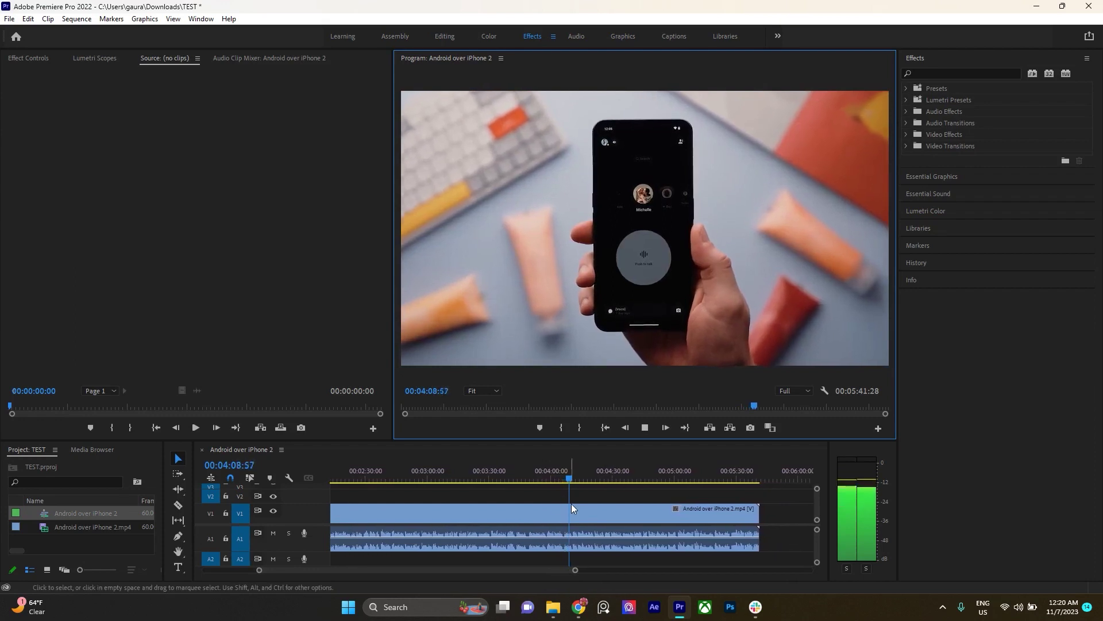
# Scrub ahead to about 4:18 and past the clip end, then park at 00:00:47:35 on the widgets shot
pyautogui.moveTo(577, 572); pyautogui.dragTo(553, 571)
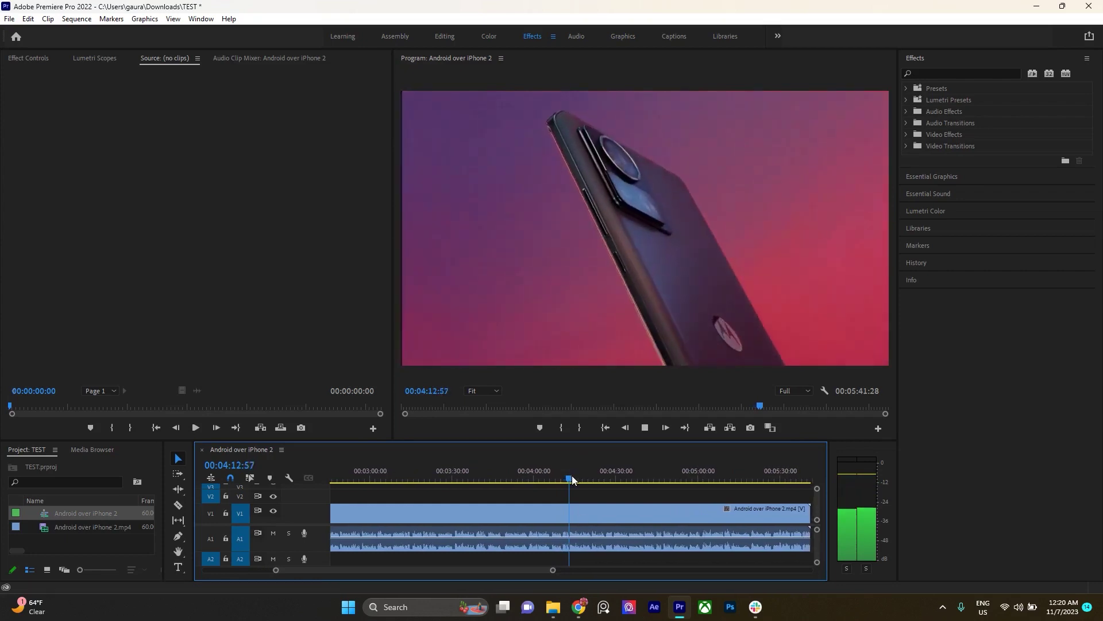
pyautogui.moveTo(566, 478)
pyautogui.mouseDown()
pyautogui.moveTo(633, 490)
pyautogui.moveTo(770, 481)
pyautogui.moveTo(599, 487)
pyautogui.moveTo(650, 487)
pyautogui.mouseUp()
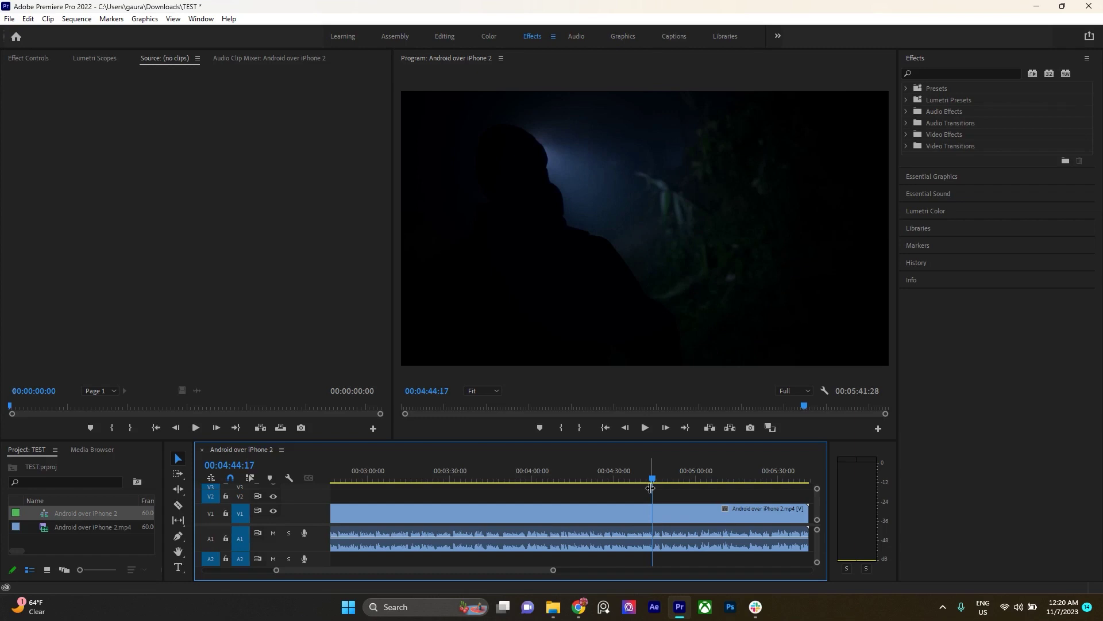
pyautogui.moveTo(668, 476)
pyautogui.mouseDown()
pyautogui.moveTo(794, 487)
pyautogui.moveTo(517, 494)
pyautogui.moveTo(491, 508)
pyautogui.mouseUp()
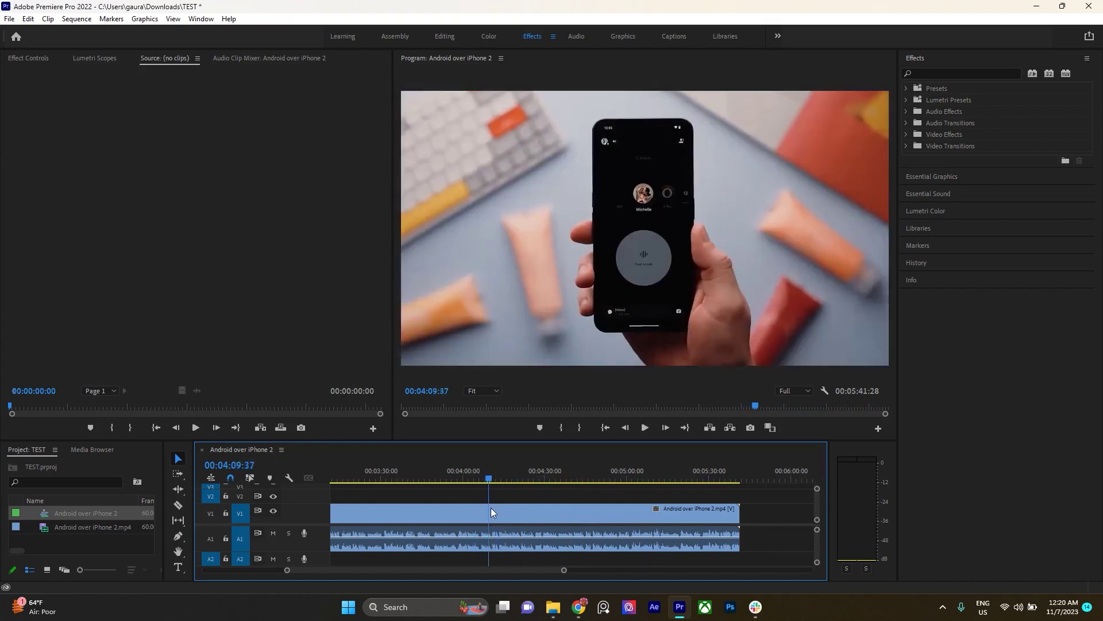
pyautogui.moveTo(491, 508); pyautogui.dragTo(468, 503)
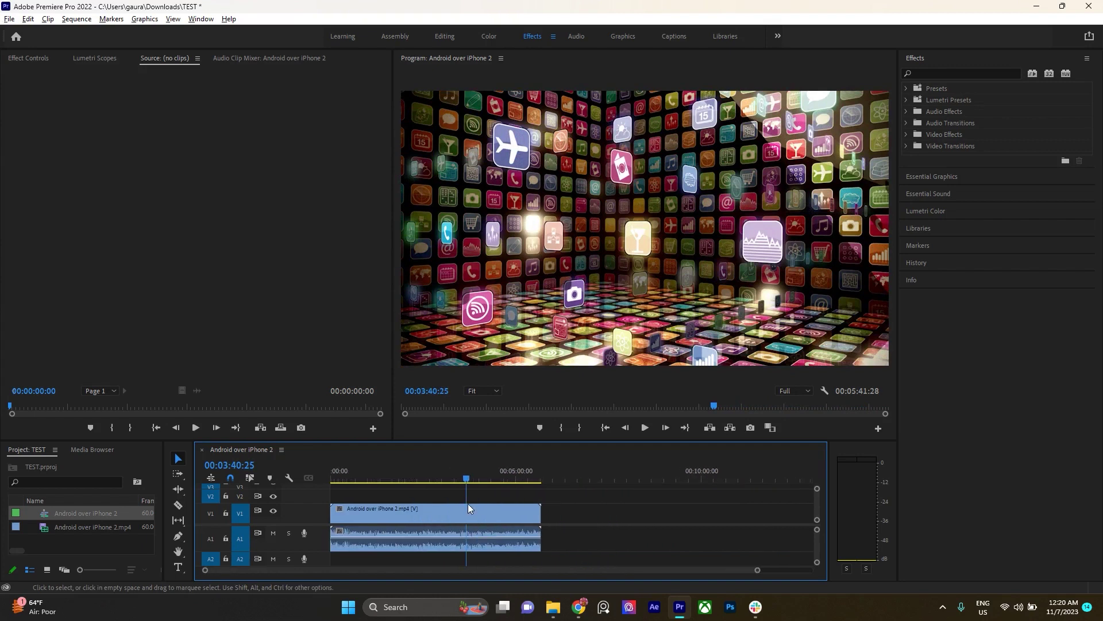
pyautogui.scroll(-1, 552, 495)
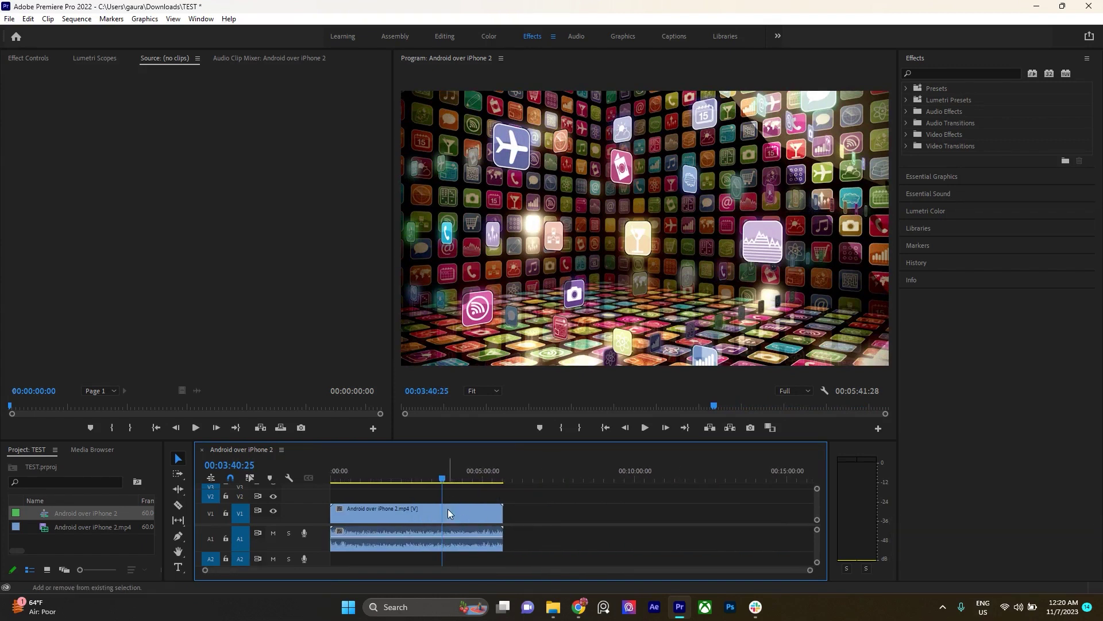
pyautogui.click(356, 481)
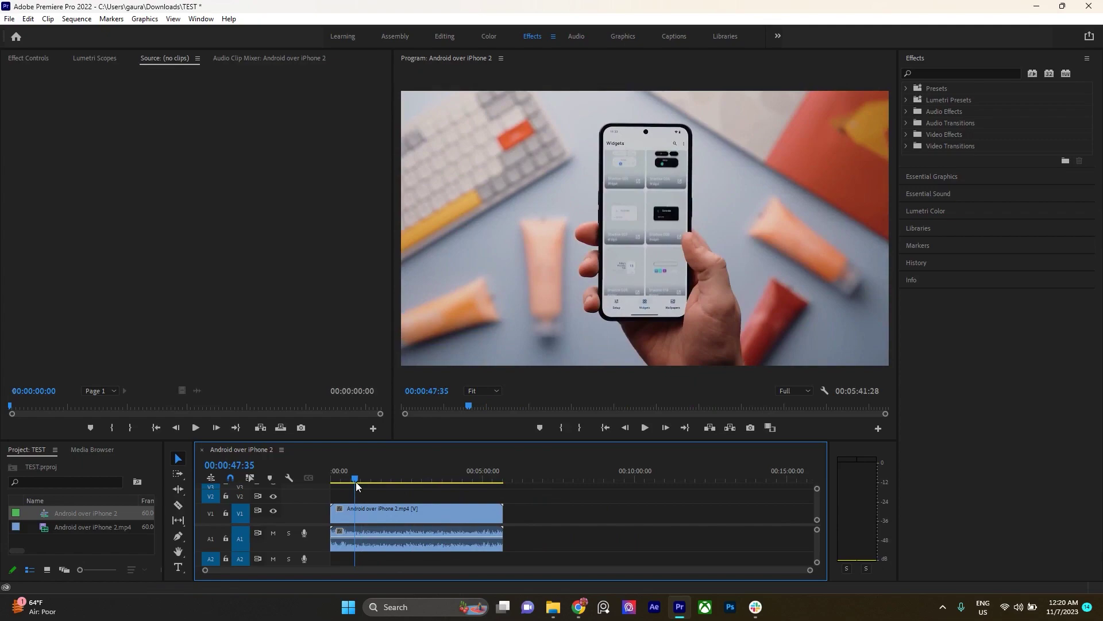